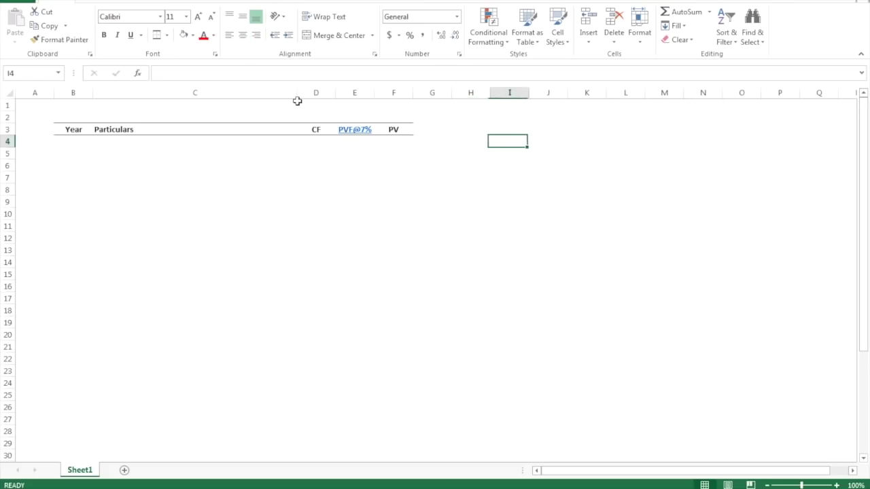
Calculate the year-one 7% discount factor in G3 with the formula =1/1.07
{"action": "key", "text": "Up"}
{"action": "key", "text": "Left"}
{"action": "key", "text": "Left"}
{"action": "key", "text": "Left"}
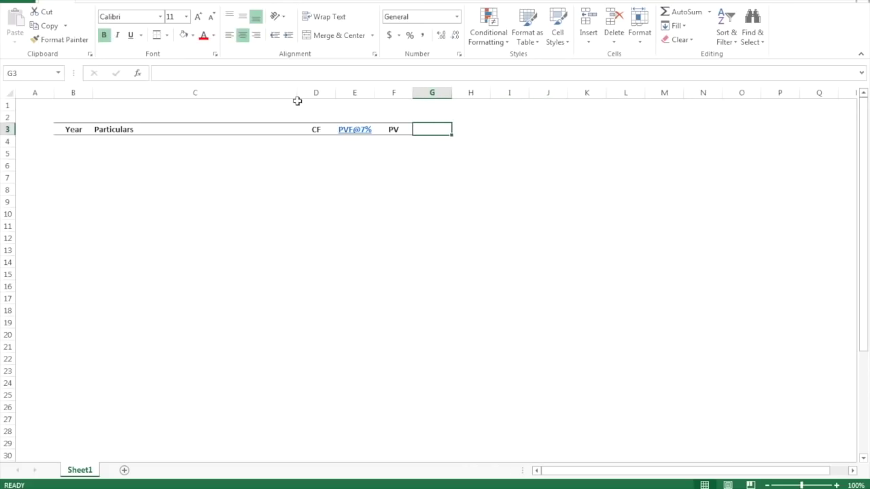
{"action": "type", "text": "=1/"}
{"action": "key", "text": "BackSpace"}
{"action": "type", "text": "/"}
{"action": "key", "text": "BackSpace"}
{"action": "type", "text": "/1.0"}
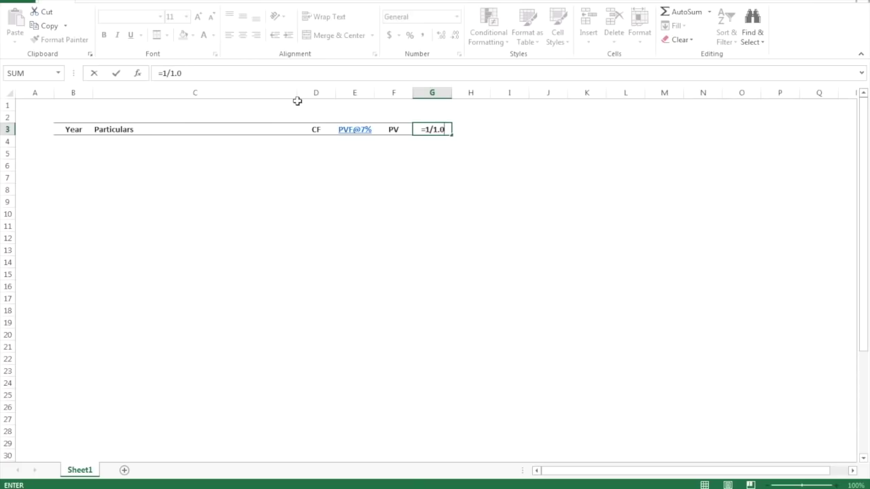
{"action": "type", "text": "7"}
{"action": "key", "text": "Return"}
Calculate the second-year discount factor in G4 with the formula =G3/1.07
{"action": "type", "text": "="}
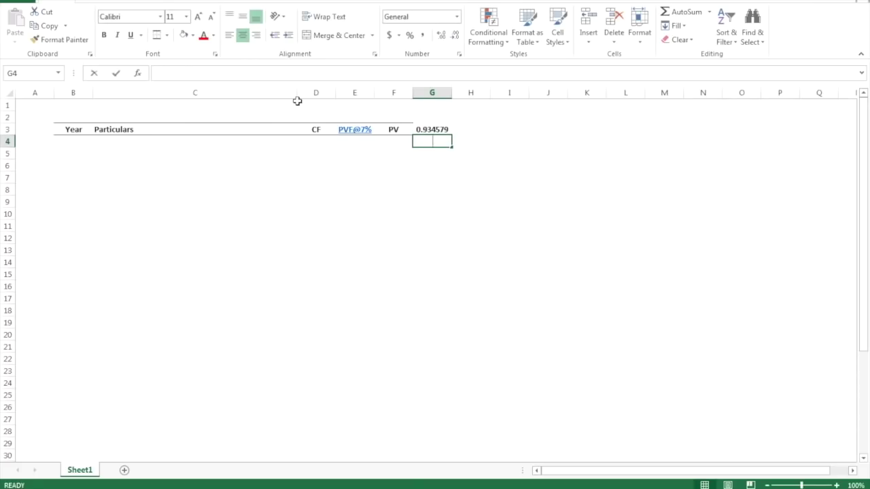
{"action": "key", "text": "Up"}
{"action": "type", "text": "/1.07"}
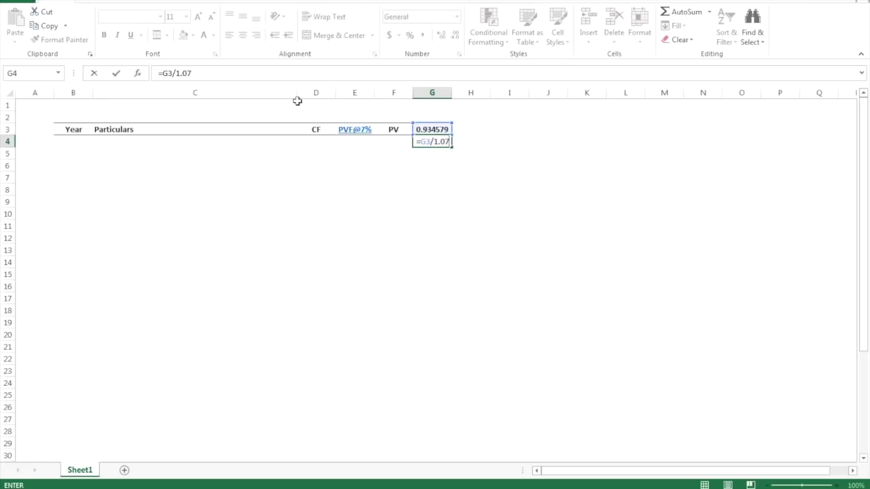
{"action": "key", "text": "Return"}
Copy the discount factor formula from G4 down to G5:G8
{"action": "key", "text": "Up"}
{"action": "key", "text": "ctrl+c"}
{"action": "key", "text": "Down"}
{"action": "key", "text": "shift+Down"}
{"action": "key", "text": "shift+Down"}
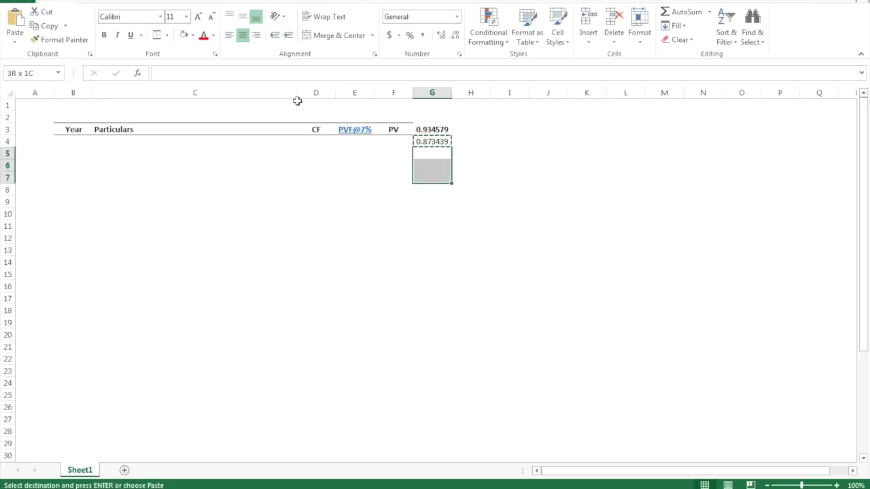
{"action": "key", "text": "shift+Down"}
{"action": "key", "text": "Return"}
Review the six yearly discount factors in G3:G8
{"action": "key", "text": "Up"}
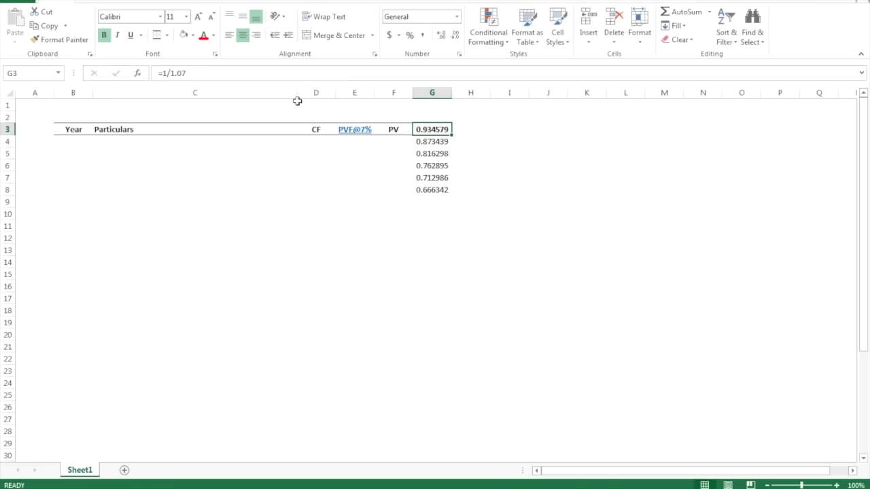
{"action": "key", "text": "shift+Down"}
{"action": "key", "text": "shift+Down"}
{"action": "key", "text": "shift+Down"}
{"action": "key", "text": "shift+Down"}
{"action": "key", "text": "shift+Down"}
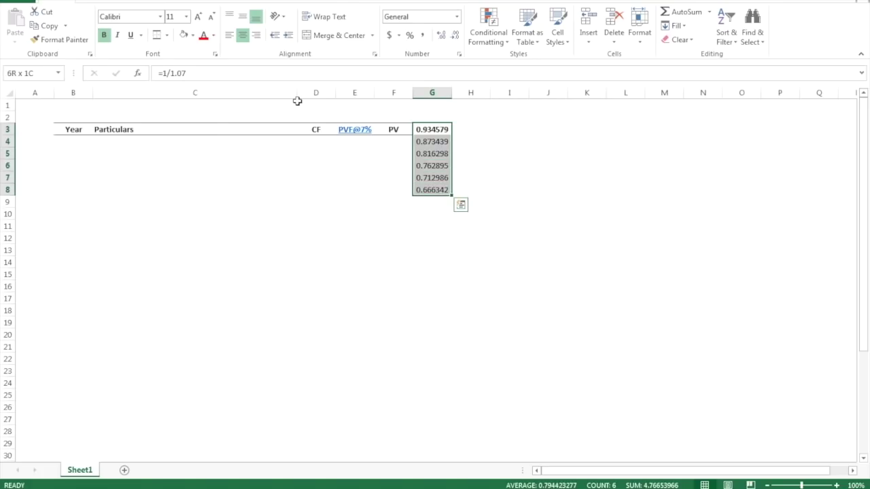
{"action": "key", "text": "Down"}
{"action": "key", "text": "Down"}
{"action": "key", "text": "Down"}
{"action": "key", "text": "Down"}
{"action": "key", "text": "Down"}
{"action": "key", "text": "Down"}
{"action": "key", "text": "Up"}
{"action": "key", "text": "ctrl+space"}
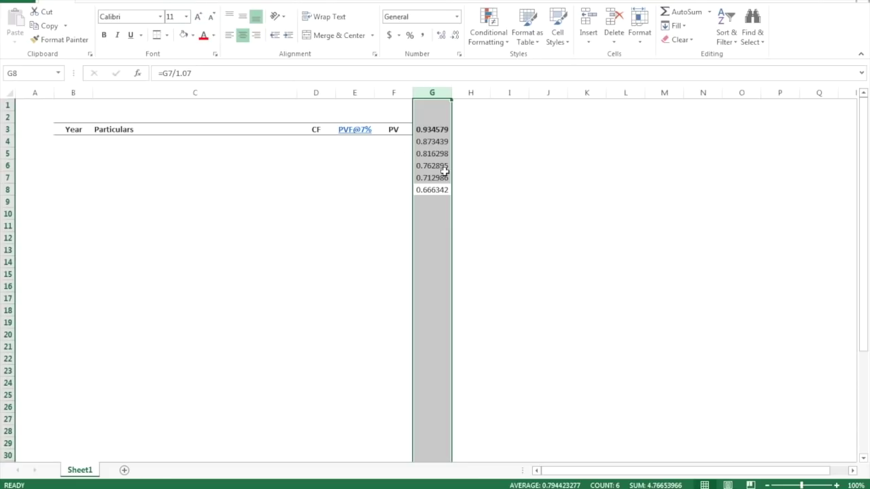
{"action": "left_click_drag", "start_coordinate": [435, 197], "coordinate": [432, 165]}
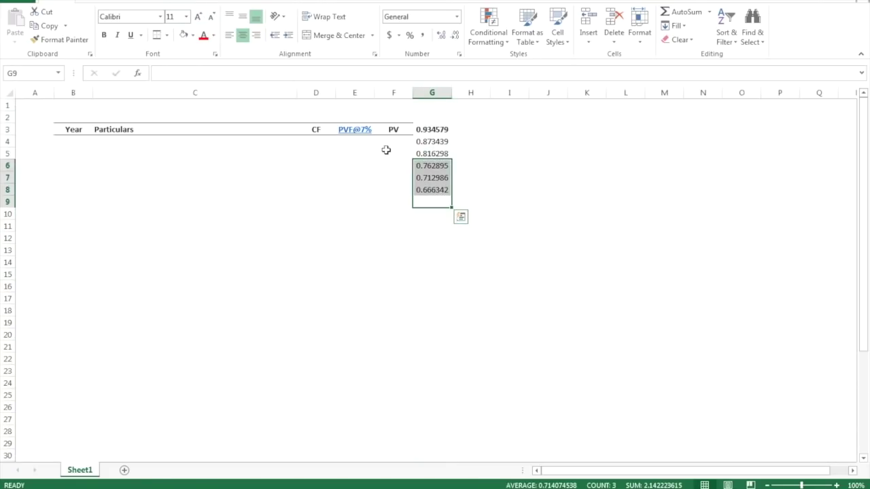
Enter the heading "Situation 1 - If old bond continued" in B2, above the table
{"action": "left_click", "coordinate": [388, 144]}
{"action": "left_click", "coordinate": [79, 141]}
{"action": "left_click", "coordinate": [72, 118]}
{"action": "type", "text": "Situation `"}
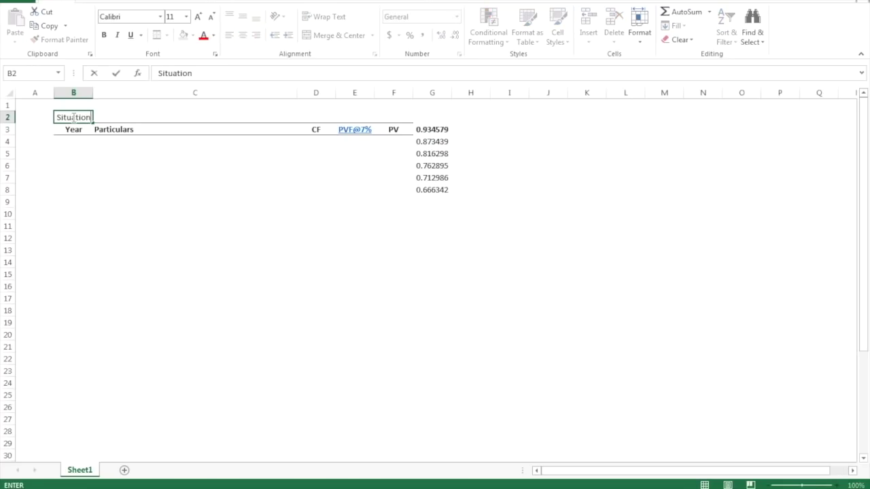
{"action": "key", "text": "BackSpace"}
{"action": "type", "text": "1 -"}
{"action": "type", "text": "IRR"}
{"action": "key", "text": "BackSpace"}
{"action": "key", "text": "BackSpace"}
{"action": "key", "text": "BackSpace"}
{"action": "type", "text": "IF o"}
{"action": "key", "text": "BackSpace"}
{"action": "key", "text": "BackSpace"}
{"action": "key", "text": "BackSpace"}
{"action": "type", "text": "f old bond conti"}
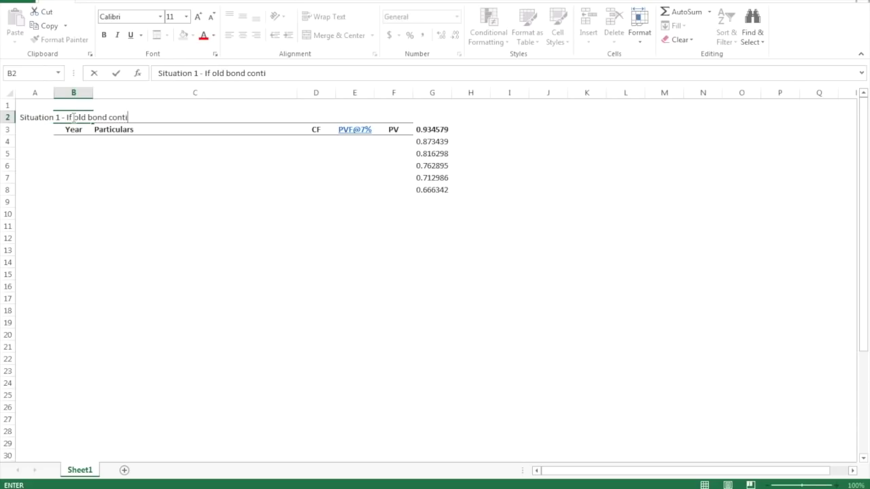
{"action": "type", "text": "nue"}
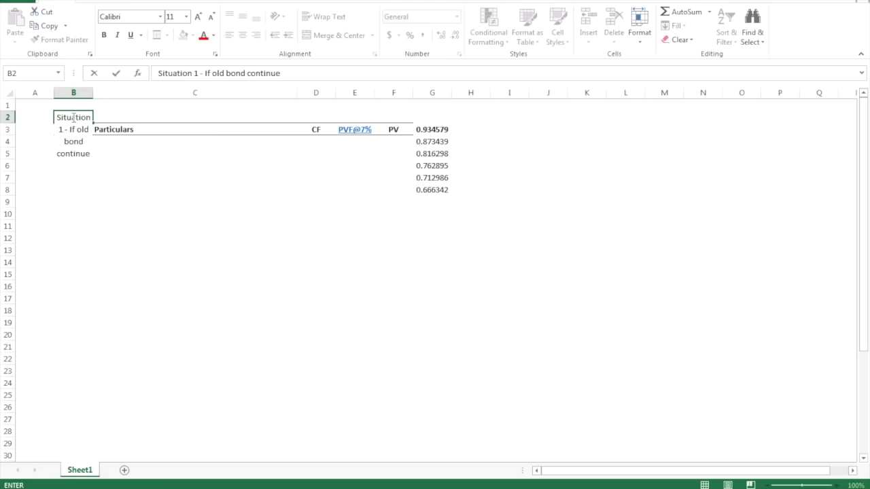
{"action": "type", "text": "d"}
{"action": "key", "text": "ctrl+Return"}
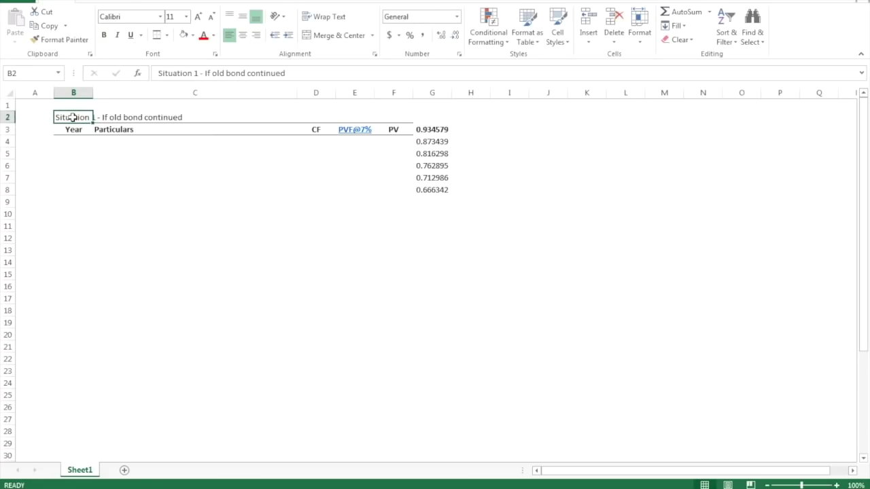
Enter year 0 in B4 with "Initial Cash Flows" as its particulars in C4
{"action": "key", "text": "Down"}
{"action": "key", "text": "Right"}
{"action": "key", "text": "Left"}
{"action": "key", "text": "Left"}
{"action": "key", "text": "Down"}
{"action": "key", "text": "Right"}
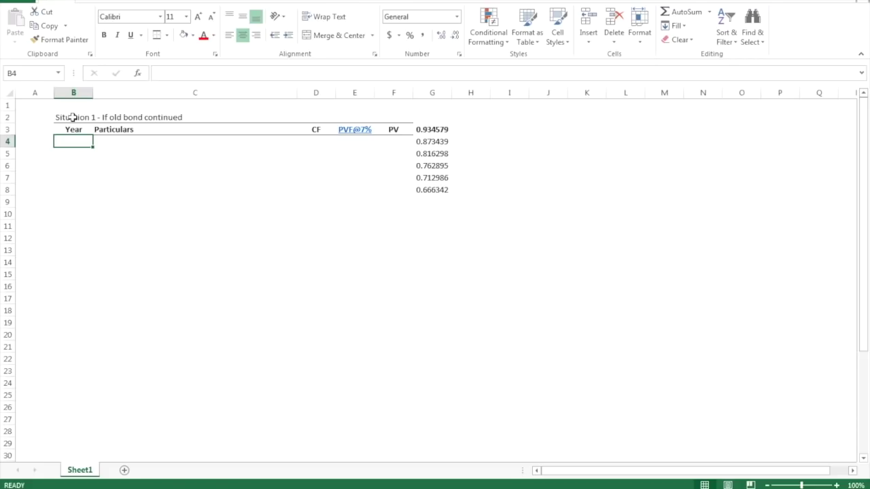
{"action": "type", "text": "0"}
{"action": "key", "text": "Return"}
{"action": "key", "text": "Up"}
{"action": "key", "text": "Right"}
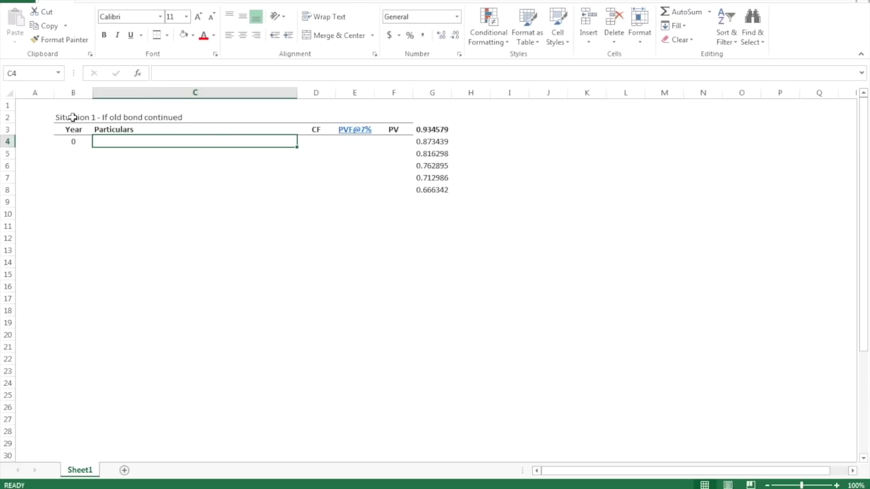
{"action": "type", "text": "Initial"}
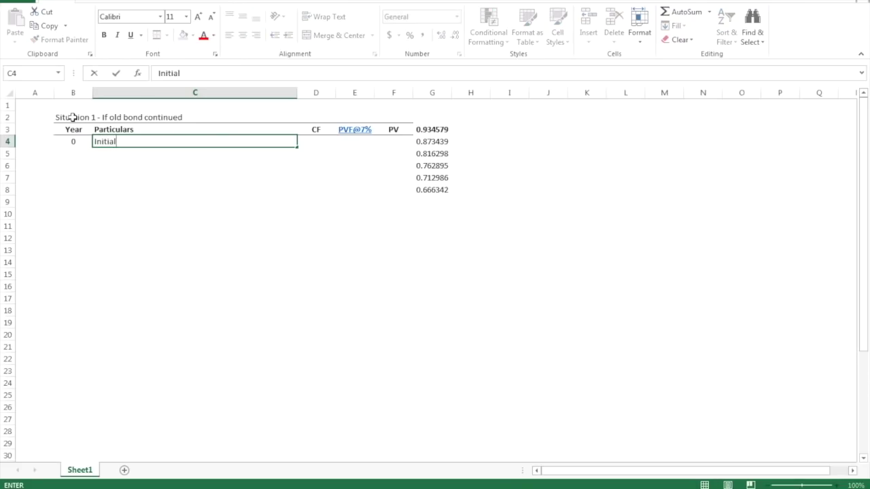
{"action": "type", "text": " Cash Flows"}
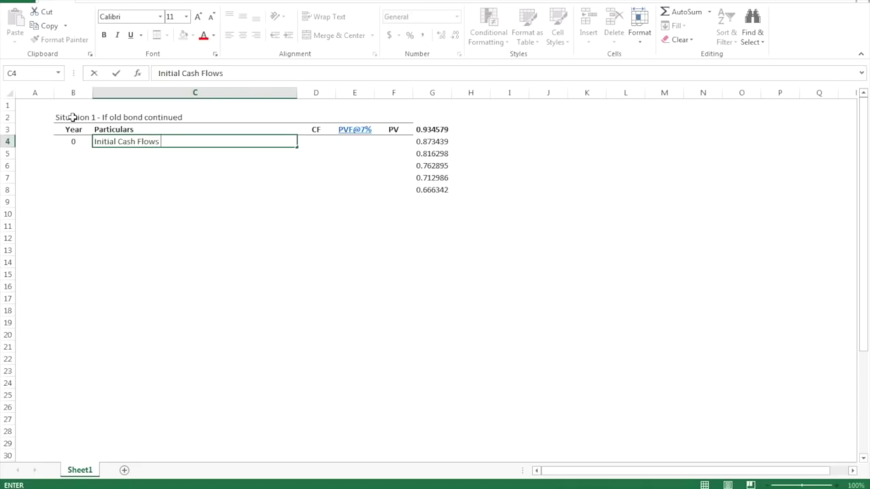
{"action": "key", "text": "Return"}
Enter a cash flow of 0 in D4 and a present value factor of 1 in E4
{"action": "key", "text": "Up"}
{"action": "key", "text": "Right"}
{"action": "type", "text": "0"}
{"action": "key", "text": "Tab"}
{"action": "type", "text": "0"}
{"action": "key", "text": "Tab"}
{"action": "type", "text": "0"}
{"action": "key", "text": "Left"}
{"action": "key", "text": "F2"}
{"action": "key", "text": "BackSpace"}
{"action": "type", "text": "1"}
{"action": "key", "text": "Tab"}
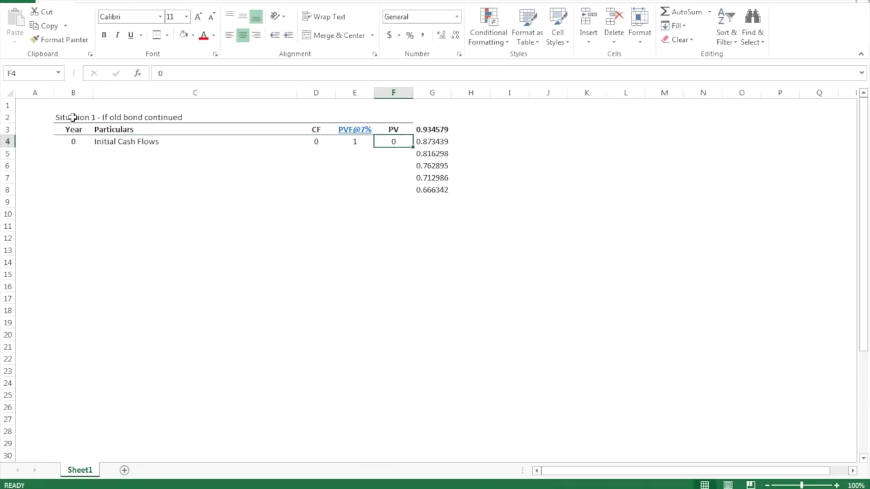
Calculate the initial cash flow's present value in F4 with the formula =D4*E4
{"action": "type", "text": "="}
{"action": "key", "text": "Left"}
{"action": "key", "text": "Left"}
{"action": "type", "text": "*"}
{"action": "key", "text": "Left"}
{"action": "key", "text": "Return"}
Enter the year range "1 - 6" in B5
{"action": "key", "text": "Up"}
{"action": "key", "text": "Left"}
{"action": "key", "text": "Left"}
{"action": "key", "text": "Left"}
{"action": "key", "text": "Down"}
{"action": "key", "text": "Left"}
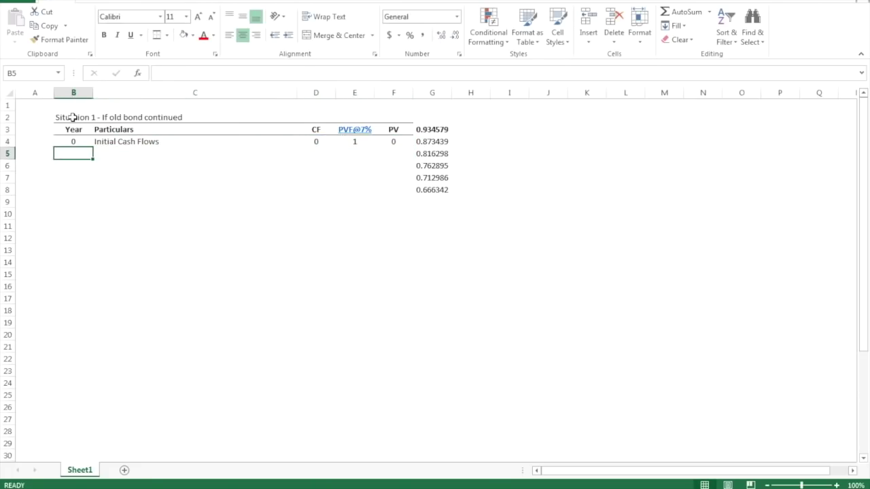
{"action": "type", "text": "1-"}
{"action": "key", "text": "BackSpace"}
{"action": "key", "text": "BackSpace"}
{"action": "type", "text": "1-"}
{"action": "key", "text": "BackSpace"}
{"action": "key", "text": "BackSpace"}
{"action": "type", "text": "-6"}
{"action": "key", "text": "BackSpace"}
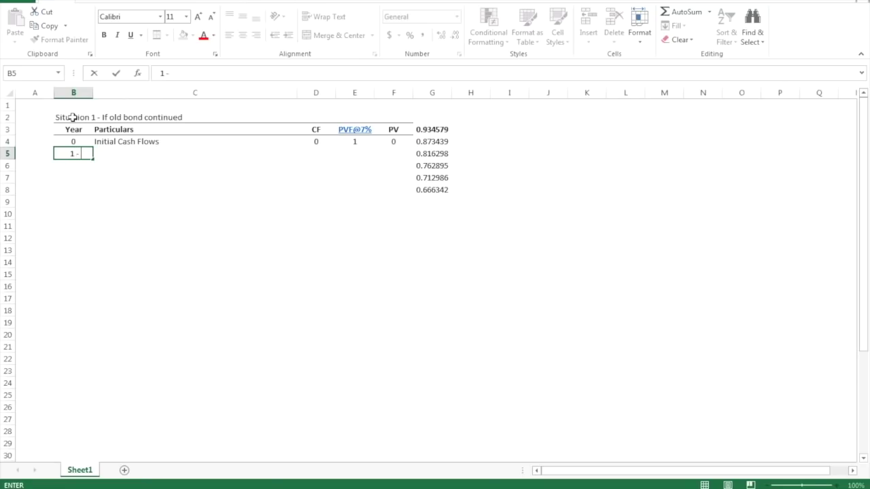
{"action": "type", "text": "6"}
{"action": "key", "text": "Tab"}
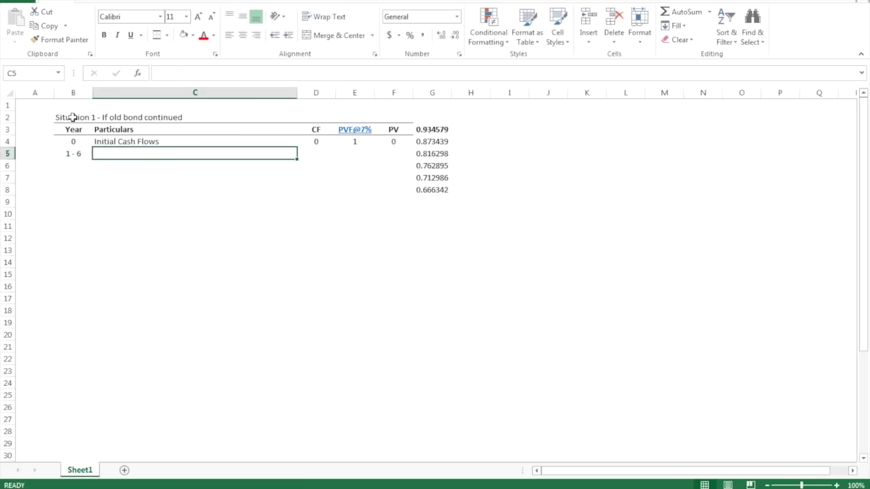
Label the particulars in C5 as "Interest Cost [300 x 12%]"
{"action": "type", "text": "Interest "}
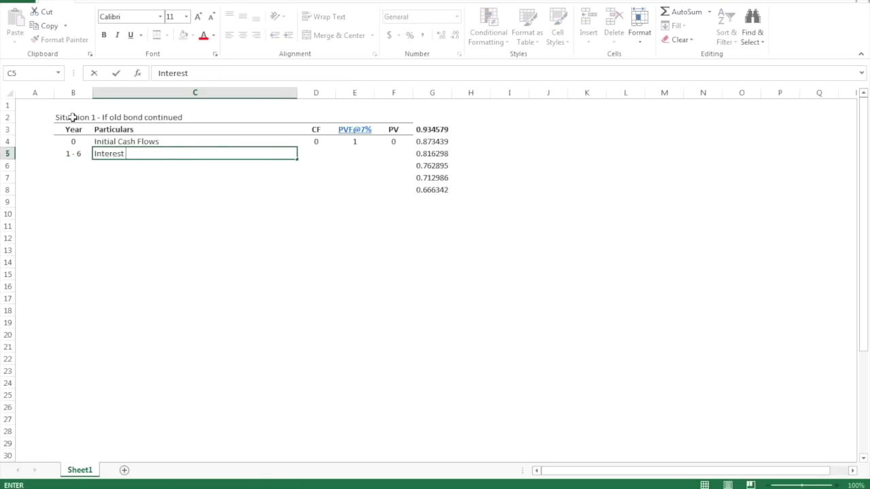
{"action": "type", "text": "cost "}
{"action": "type", "text": "390"}
{"action": "key", "text": "BackSpace"}
{"action": "key", "text": "BackSpace"}
{"action": "key", "text": "BackSpace"}
{"action": "type", "text": "[300x"}
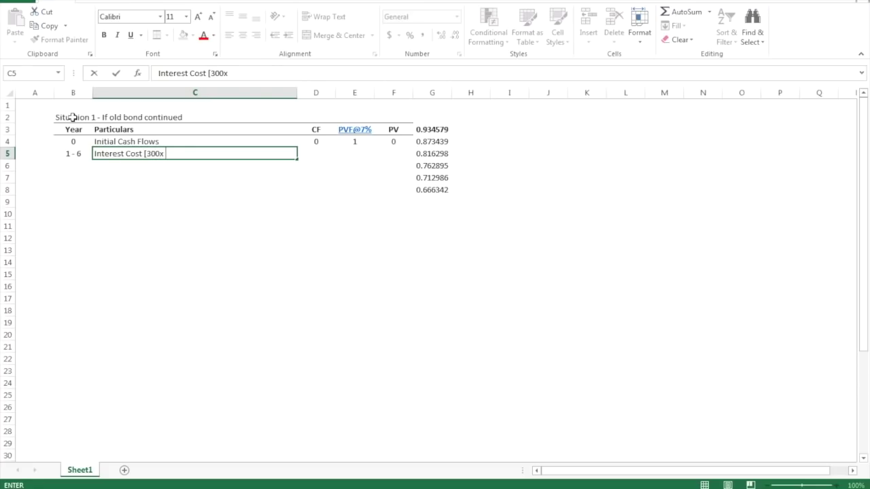
{"action": "key", "text": "BackSpace"}
{"action": "type", "text": "x 12%]"}
{"action": "key", "text": "Return"}
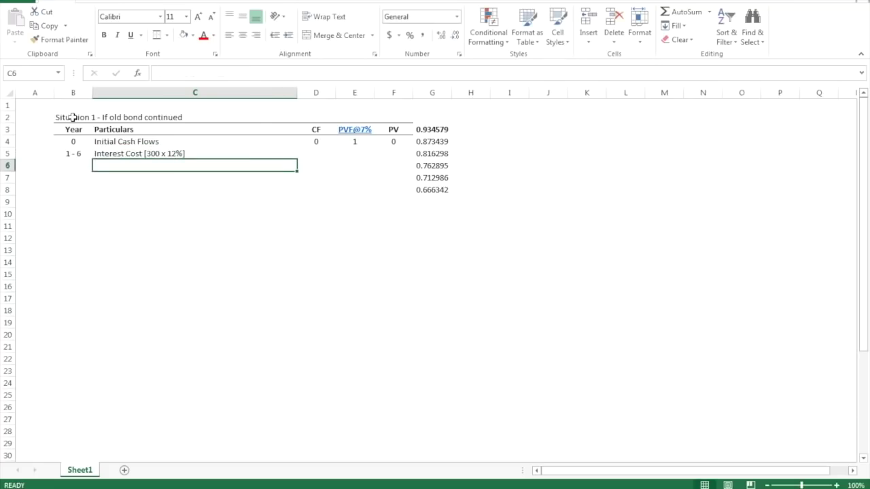
Calculate the yearly interest cost in D5 with the formula =12%*300
{"action": "key", "text": "Up"}
{"action": "key", "text": "Right"}
{"action": "type", "text": "=12"}
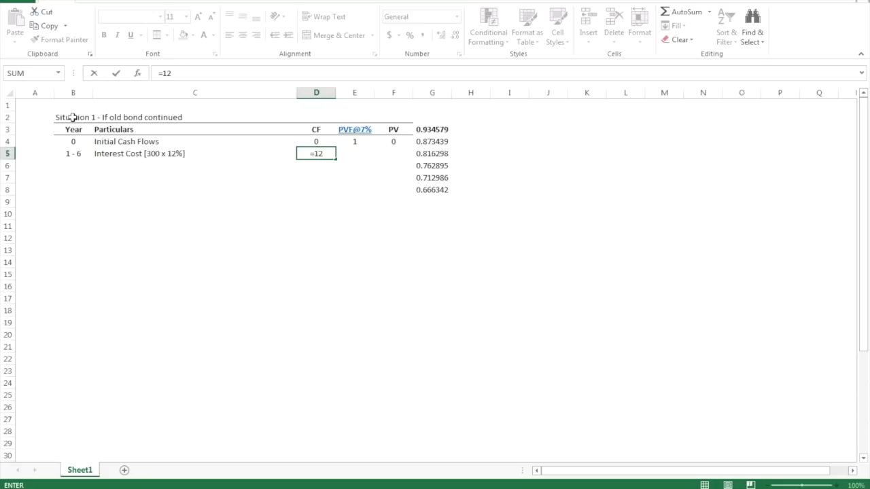
{"action": "type", "text": "%*300"}
{"action": "key", "text": "Return"}
Total the discount factors in E5 with =SUM(G3:G8) and show the result to three decimal places
{"action": "key", "text": "Right"}
{"action": "key", "text": "Up"}
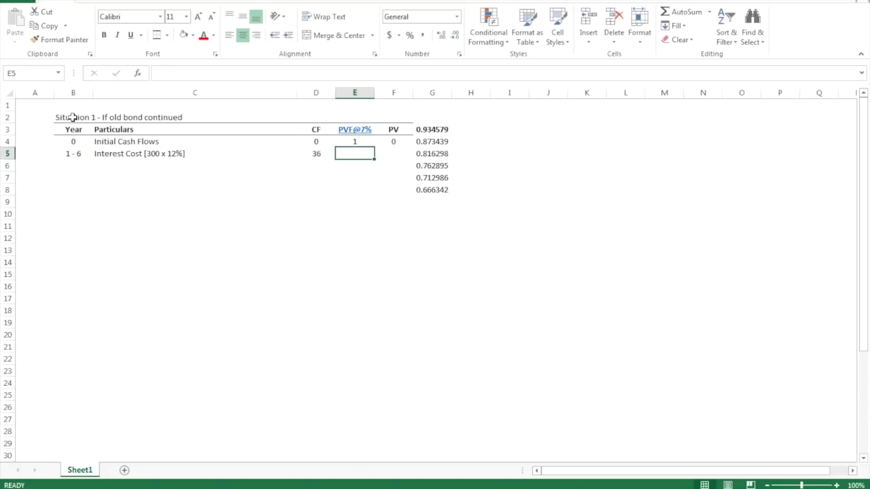
{"action": "type", "text": "=sum("}
{"action": "key", "text": "Right"}
{"action": "key", "text": "Right"}
{"action": "key", "text": "Up"}
{"action": "key", "text": "Up"}
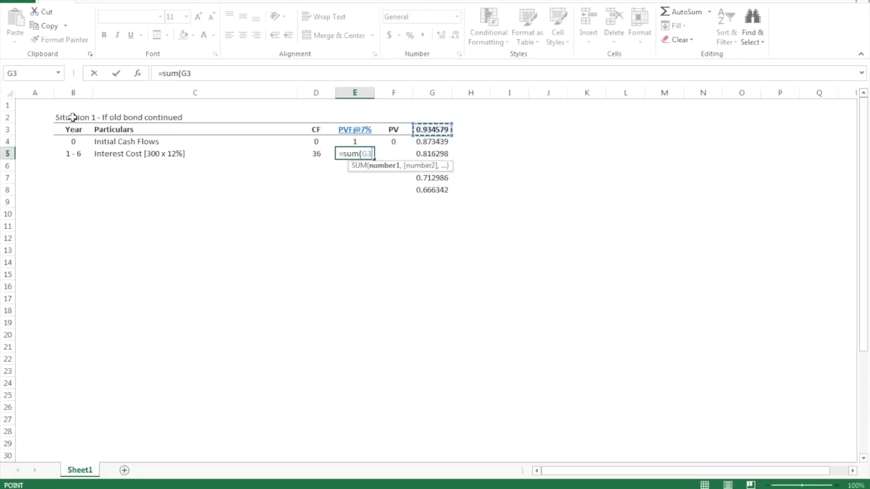
{"action": "key", "text": "shift+Down"}
{"action": "key", "text": "shift+Down"}
{"action": "key", "text": "shift+Down"}
{"action": "key", "text": "shift+Down"}
{"action": "key", "text": "shift+Down"}
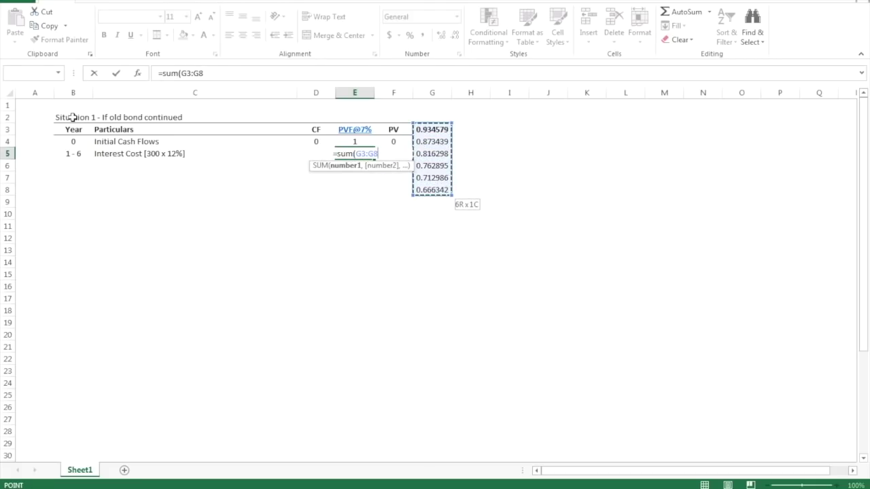
{"action": "type", "text": ")"}
{"action": "key", "text": "ctrl+Return"}
{"action": "left_click", "coordinate": [454, 35]}
{"action": "left_click", "coordinate": [454, 35]}
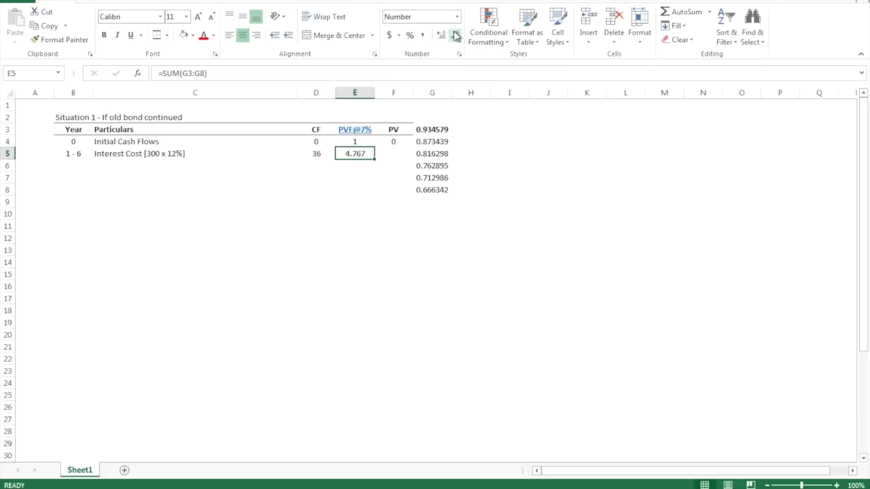
Copy the present value formula from F4 to F5 for the interest cost
{"action": "left_click", "coordinate": [393, 151]}
{"action": "left_click", "coordinate": [392, 143]}
{"action": "key", "text": "ctrl+c"}
{"action": "left_click", "coordinate": [393, 150]}
{"action": "key", "text": "Return"}
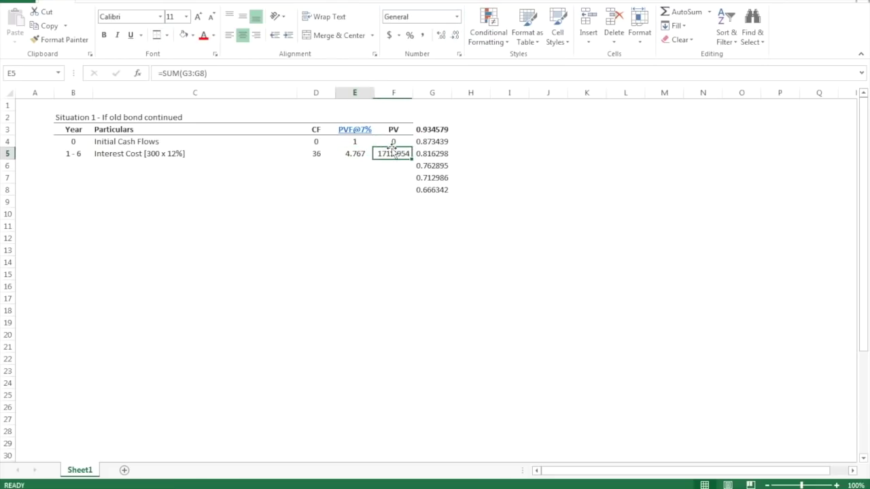
Show the interest cost's present value in F5 with two decimal places
{"action": "left_click", "coordinate": [456, 36]}
{"action": "left_click", "coordinate": [456, 35]}
{"action": "left_click", "coordinate": [456, 36]}
{"action": "left_click", "coordinate": [457, 35]}
{"action": "left_click", "coordinate": [441, 36]}
{"action": "left_click", "coordinate": [441, 35]}
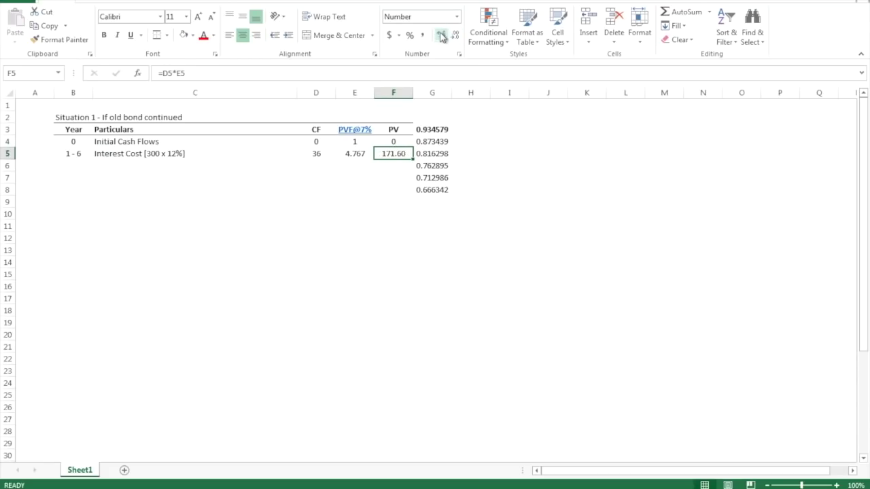
Enter "Tax Saving on Interest Cost [36 x 30%]" as the particulars in C6
{"action": "left_click", "coordinate": [82, 165]}
{"action": "key", "text": "Right"}
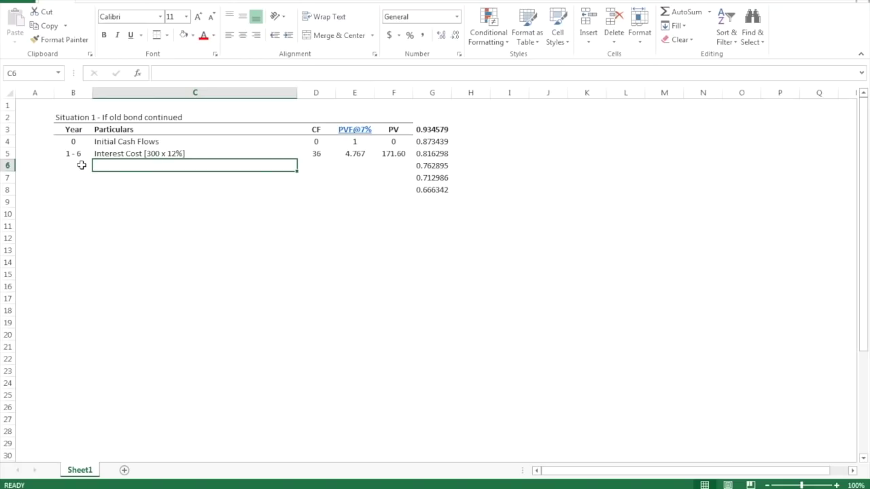
{"action": "type", "text": "Tax Saving"}
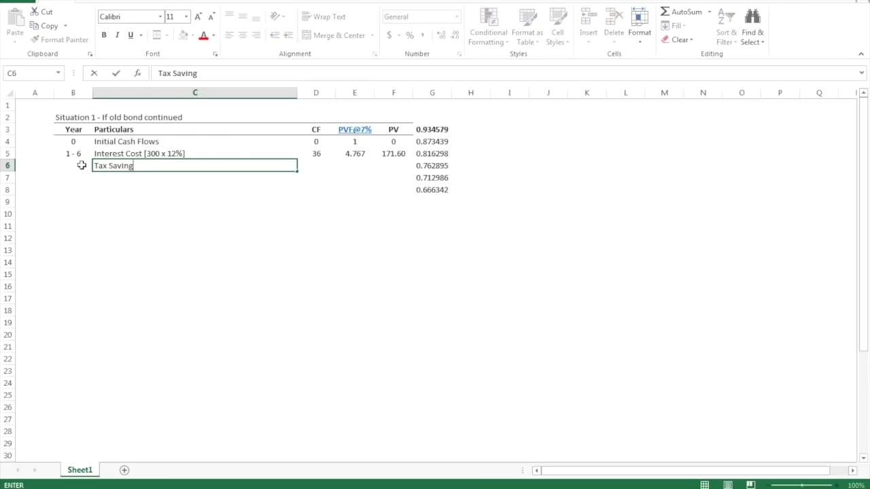
{"action": "type", "text": " on Interest Cost "}
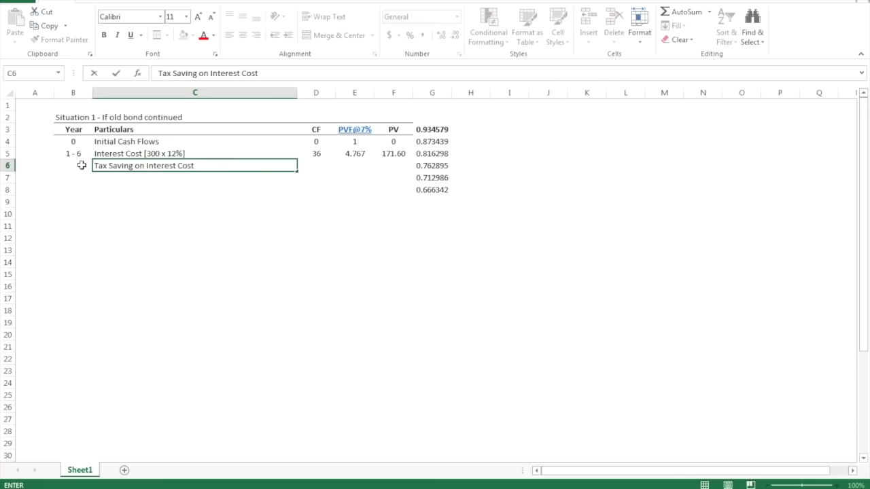
{"action": "type", "text": "[36 x 30%]"}
{"action": "key", "text": "Up"}
{"action": "key", "text": "Right"}
{"action": "key", "text": "Down"}
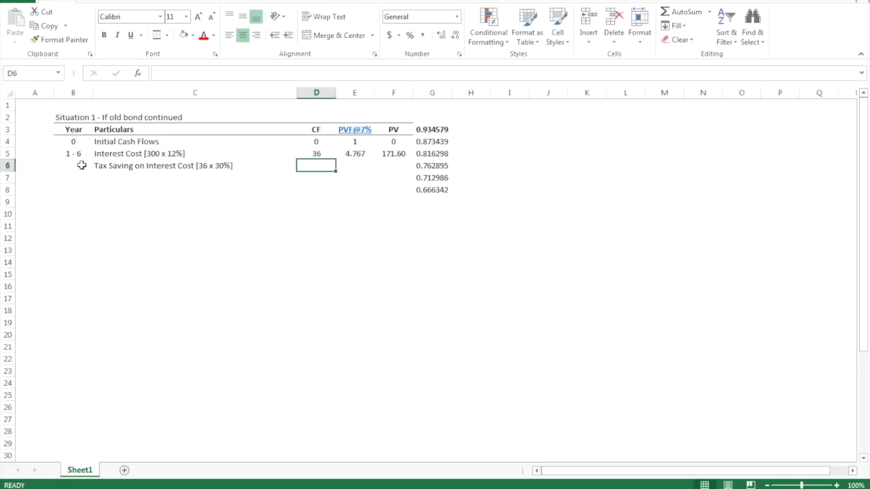
Calculate the tax saving cash flow in D6 with =D5*30% and link E6 to the discount factor in E5
{"action": "type", "text": "="}
{"action": "key", "text": "Up"}
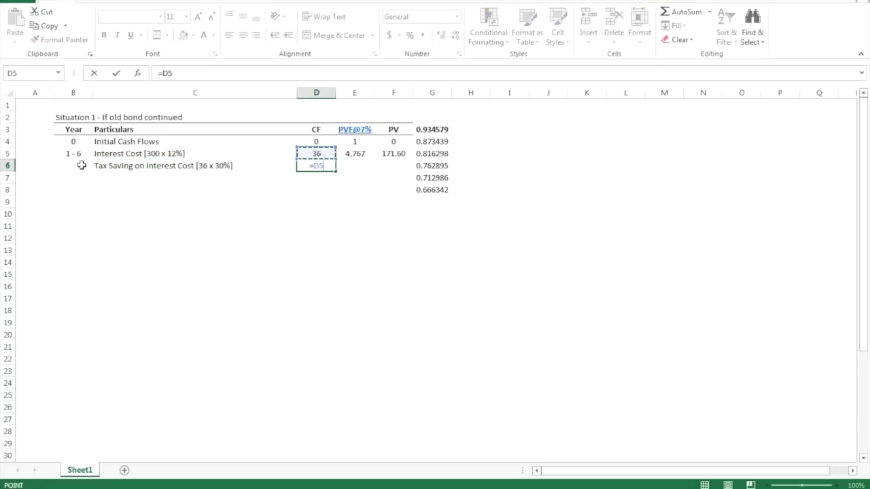
{"action": "type", "text": "*30%"}
{"action": "key", "text": "Right"}
{"action": "type", "text": "="}
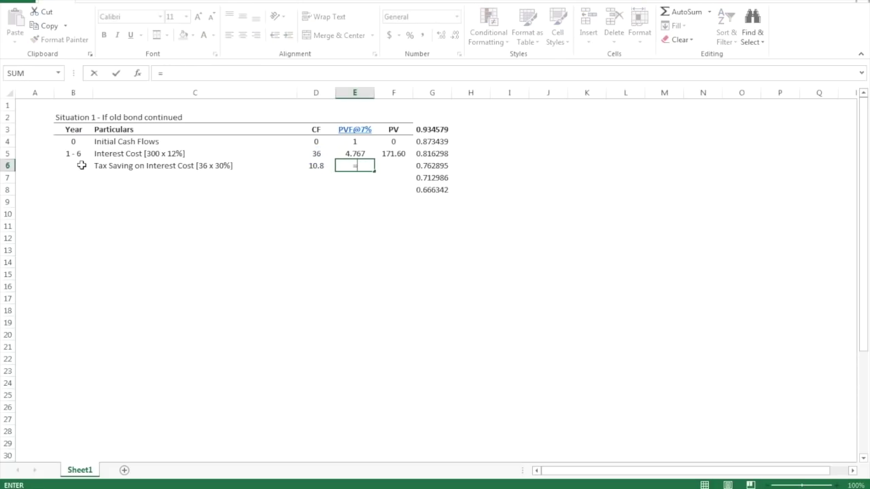
{"action": "key", "text": "Up"}
{"action": "key", "text": "Return"}
Copy the present value formula from F5 to F6 for the tax saving on interest cost
{"action": "key", "text": "Right"}
{"action": "key", "text": "Up"}
{"action": "key", "text": "Up"}
{"action": "key", "text": "ctrl+c"}
{"action": "key", "text": "Down"}
{"action": "key", "text": "Return"}
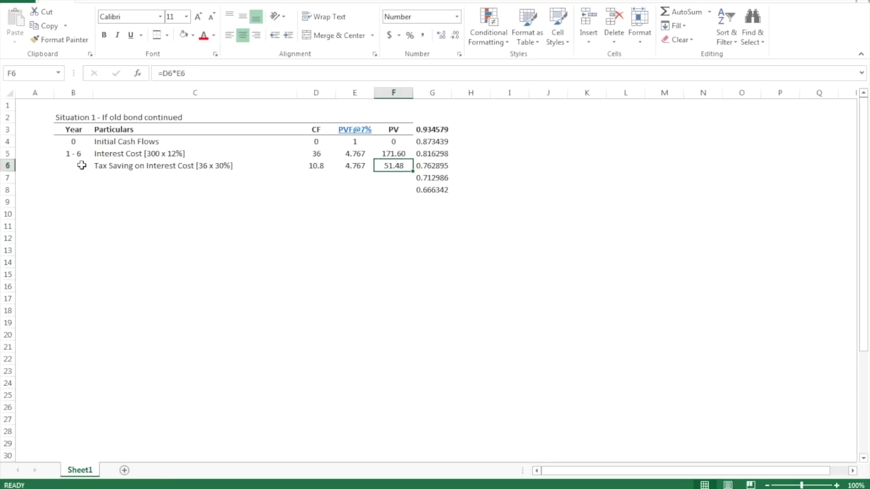
Make the tax saving cash flow in D6 negative by changing its formula to =-D5*30%
{"action": "key", "text": "Left"}
{"action": "key", "text": "Left"}
{"action": "left_click", "coordinate": [163, 72]}
{"action": "type", "text": "-"}
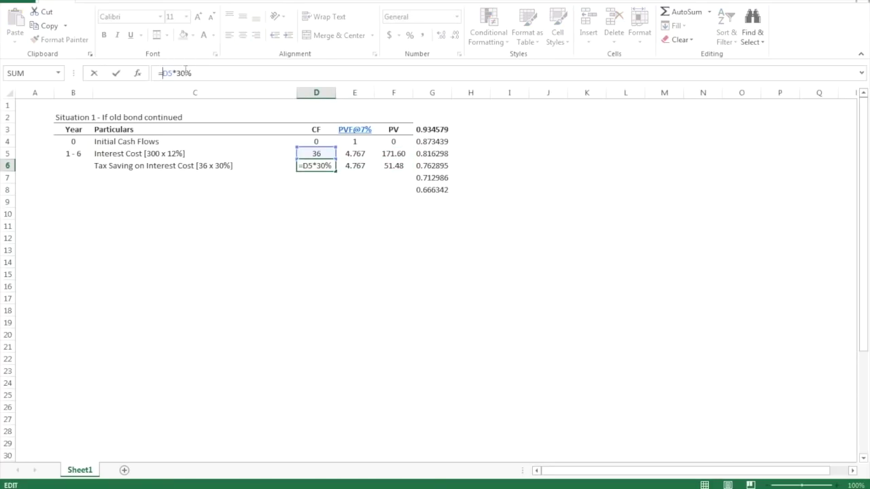
{"action": "key", "text": "Return"}
{"action": "key", "text": "Right"}
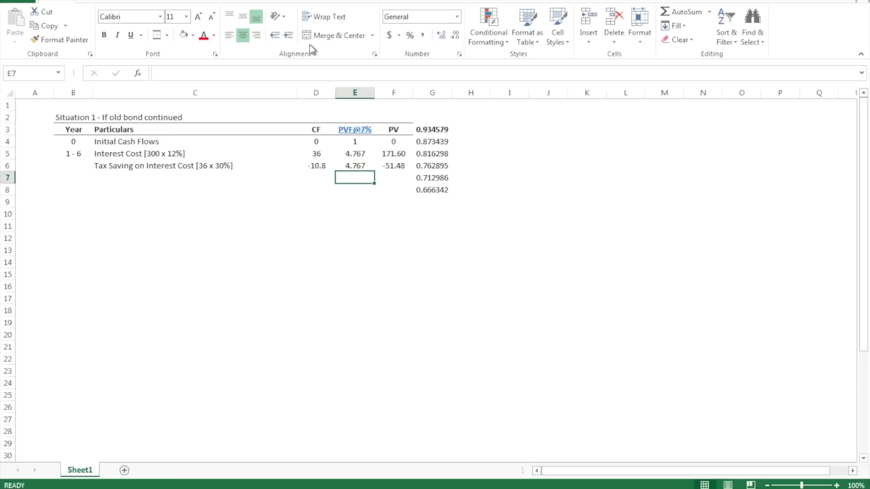
Enter "Tax saving on amortisation cost [9/6 x 30%]" as the particulars in C7
{"action": "key", "text": "Left"}
{"action": "key", "text": "Left"}
{"action": "key", "text": "Left"}
{"action": "key", "text": "Right"}
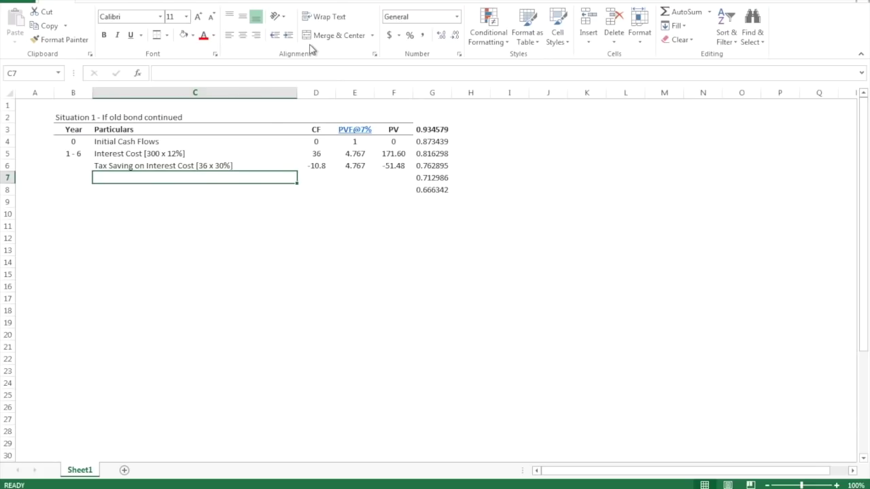
{"action": "type", "text": "Tax saving on "}
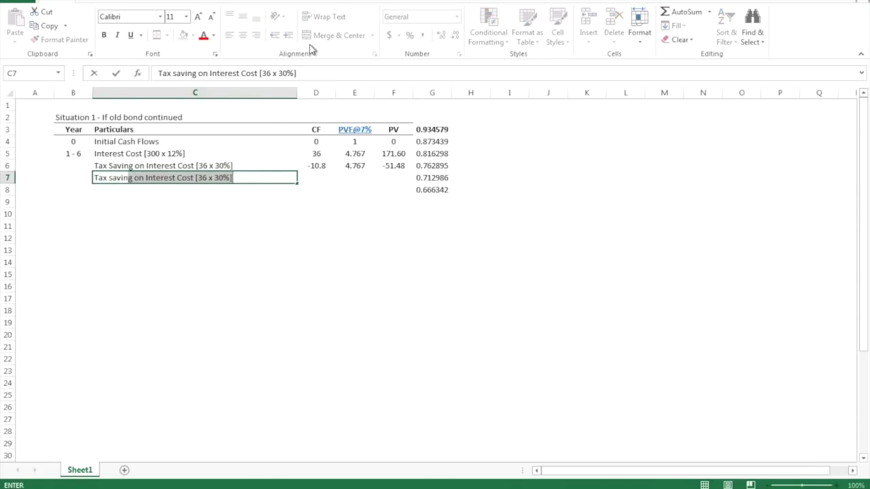
{"action": "type", "text": "amor"}
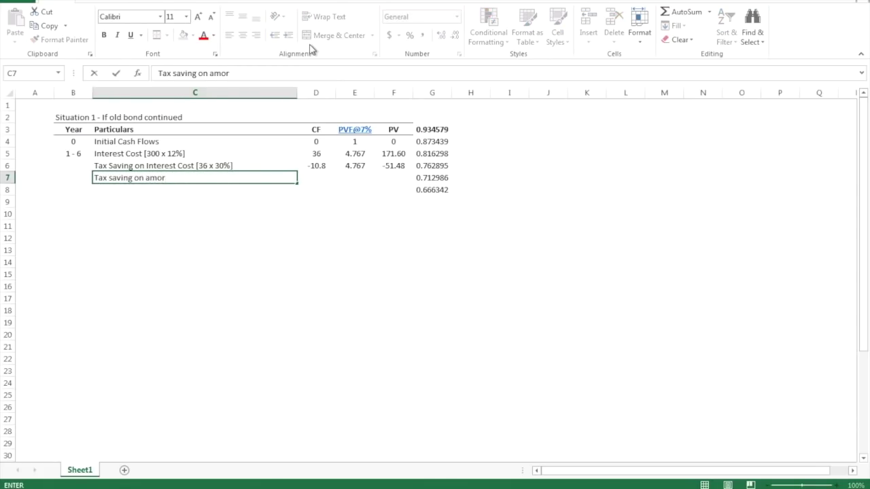
{"action": "type", "text": "tisation cost"}
{"action": "key", "text": "ctrl+Return"}
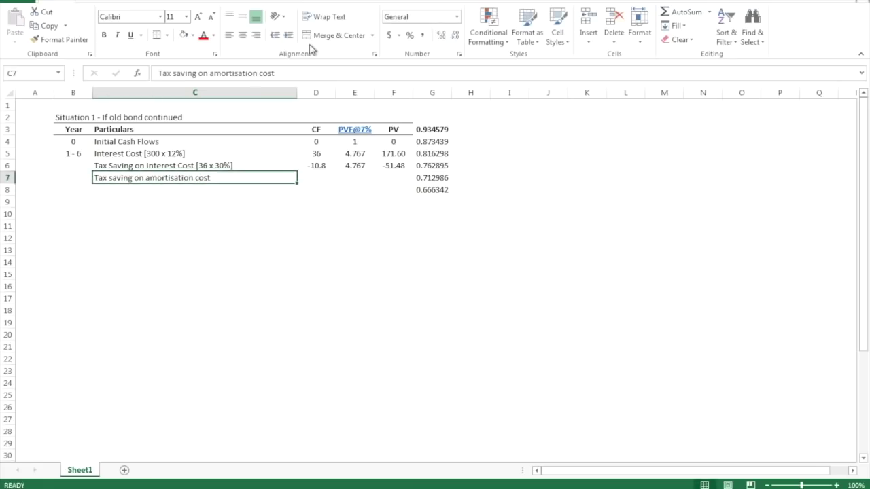
{"action": "left_click", "coordinate": [302, 74]}
{"action": "type", "text": "[9"}
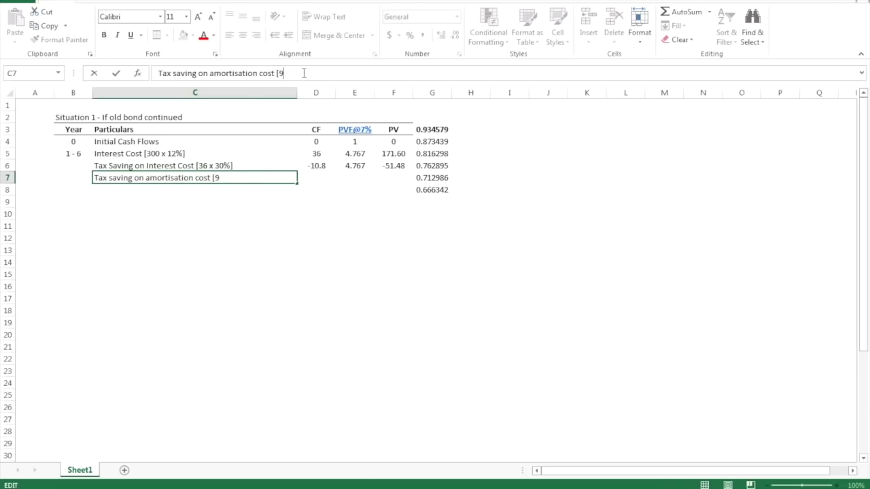
{"action": "type", "text": "/6 x"}
{"action": "key", "text": "BackSpace"}
{"action": "type", "text": "30%]"}
{"action": "key", "text": "Return"}
Calculate the amortisation tax saving cash flow in D7 with =(9/6)*30%
{"action": "key", "text": "Up"}
{"action": "key", "text": "Right"}
{"action": "type", "text": "=99"}
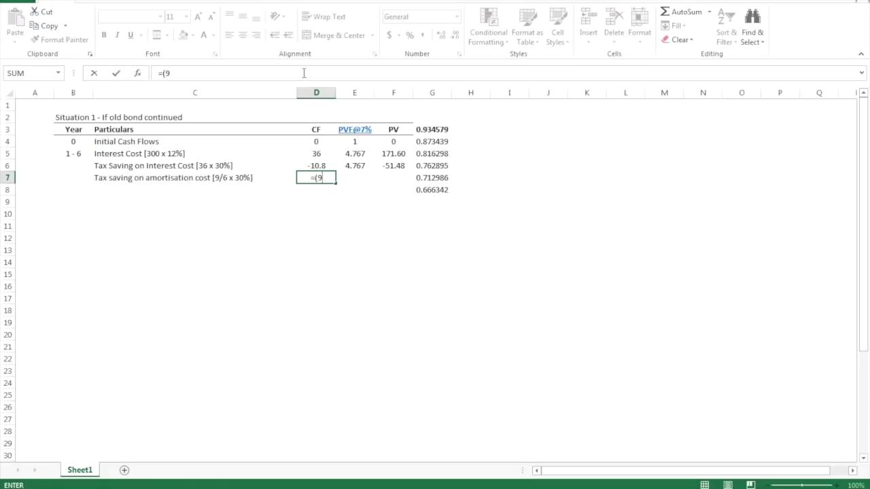
{"action": "type", "text": "/6)*30%"}
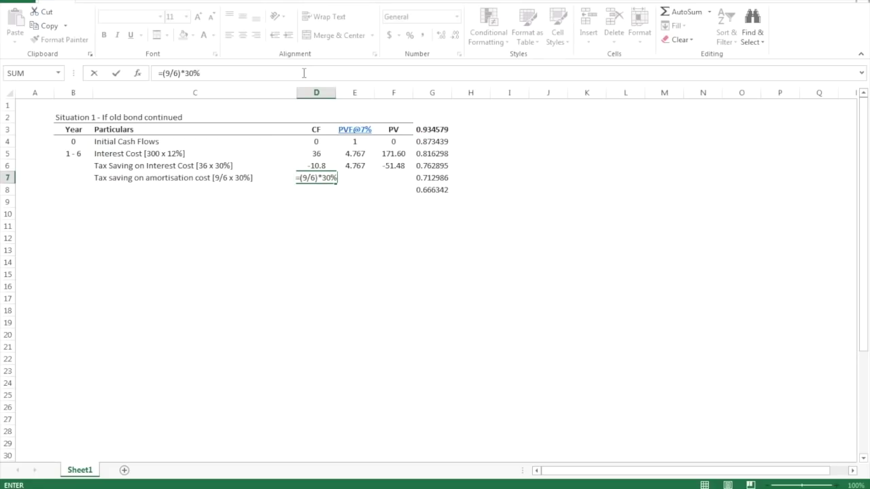
{"action": "key", "text": "Return"}
Copy the discount factor from E6 to E7 and the present value formula from F6 to F7
{"action": "key", "text": "Right"}
{"action": "key", "text": "Up"}
{"action": "key", "text": "Up"}
{"action": "key", "text": "ctrl+c"}
{"action": "key", "text": "Down"}
{"action": "key", "text": "ctrl+v"}
{"action": "key", "text": "Right"}
{"action": "key", "text": "Up"}
{"action": "key", "text": "ctrl+c"}
{"action": "key", "text": "Down"}
{"action": "key", "text": "ctrl+v"}
{"action": "key", "text": "Escape"}
{"action": "key", "text": "Left"}
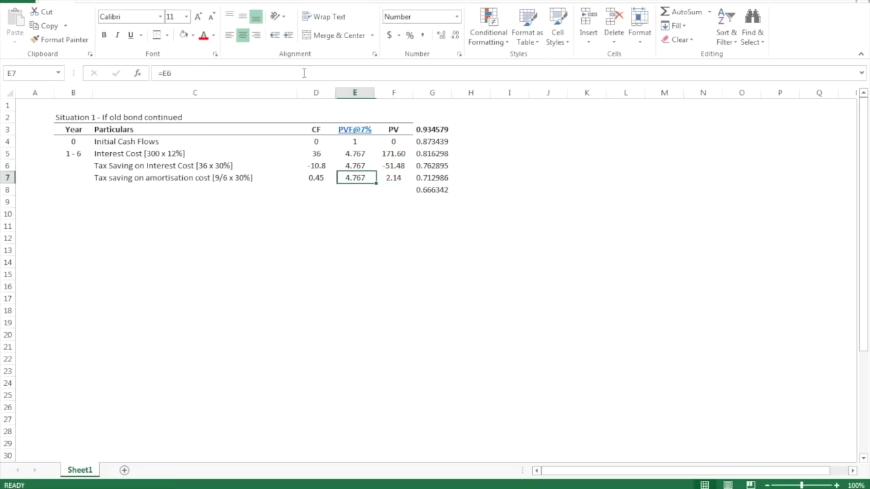
Make the amortisation tax saving in D7 negative by changing its formula to =-(9/6)*30%
{"action": "key", "text": "Left"}
{"action": "key", "text": "shift+Up"}
{"action": "key", "text": "shift+Up"}
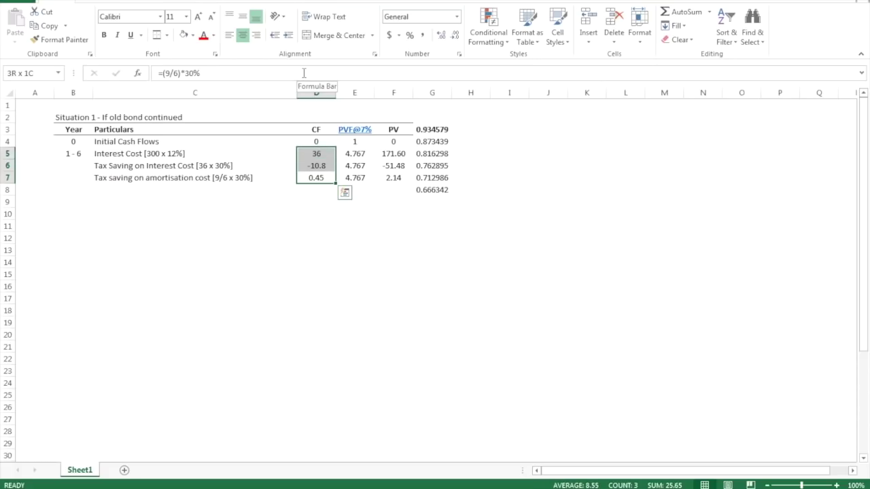
{"action": "key", "text": "Right"}
{"action": "key", "text": "Left"}
{"action": "left_click", "coordinate": [163, 72]}
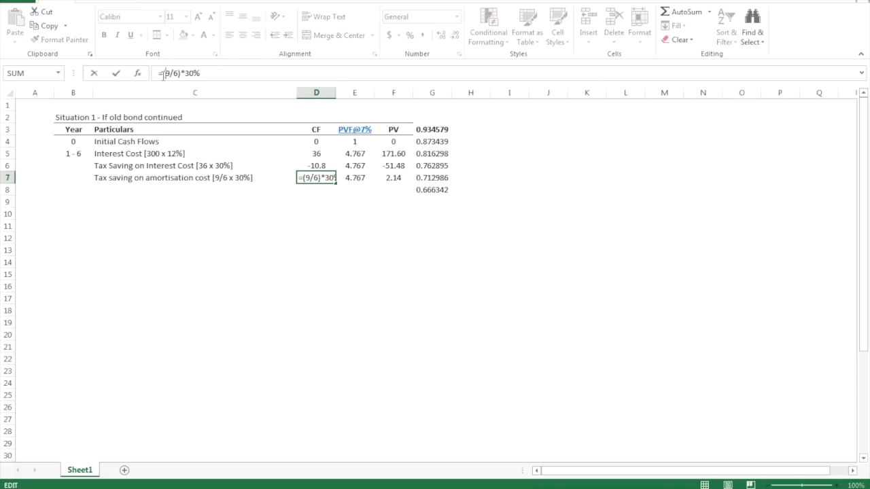
{"action": "type", "text": "-"}
{"action": "key", "text": "Tab"}
{"action": "key", "text": "Right"}
Enter 6 as the year in B8
{"action": "key", "text": "Left"}
{"action": "key", "text": "Left"}
{"action": "key", "text": "Left"}
{"action": "key", "text": "Down"}
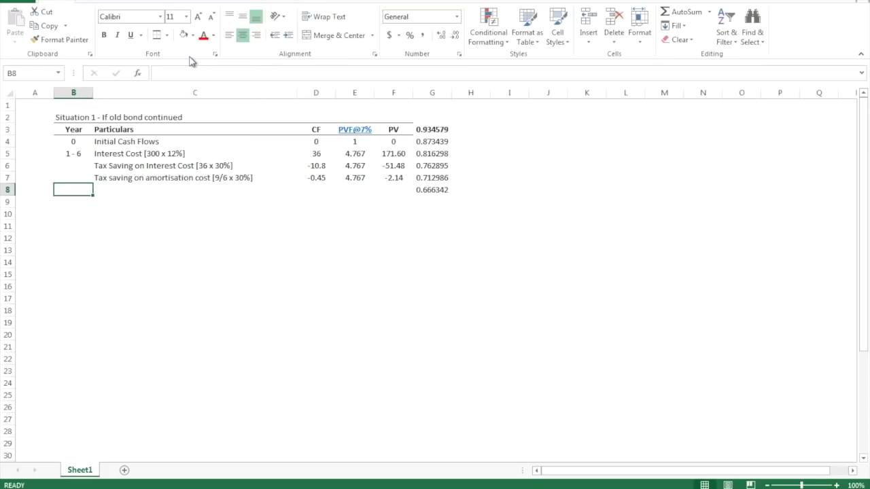
{"action": "key", "text": "Right"}
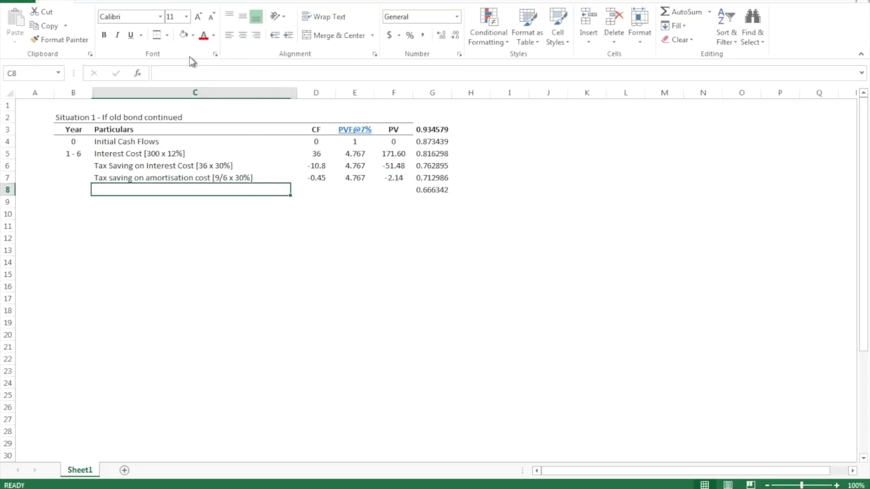
{"action": "key", "text": "Up"}
{"action": "key", "text": "shift+Up"}
{"action": "key", "text": "shift+Up"}
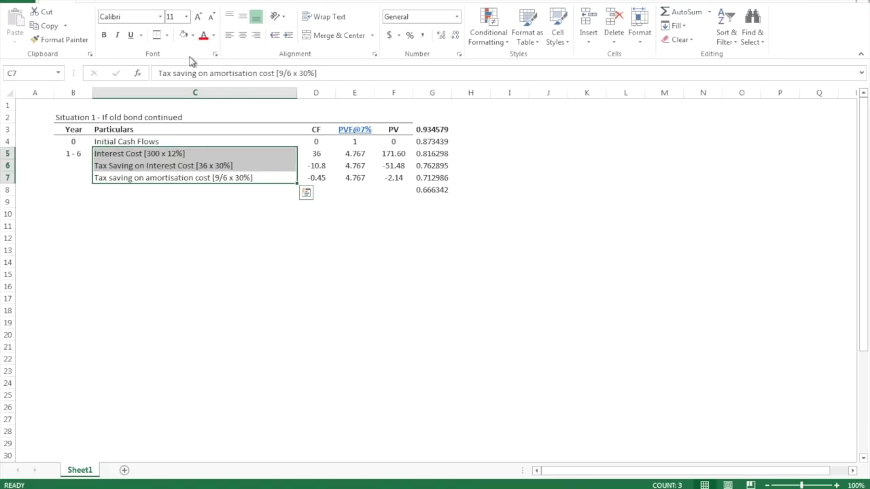
{"action": "key", "text": "Down"}
{"action": "key", "text": "Left"}
{"action": "key", "text": "Left"}
{"action": "key", "text": "Right"}
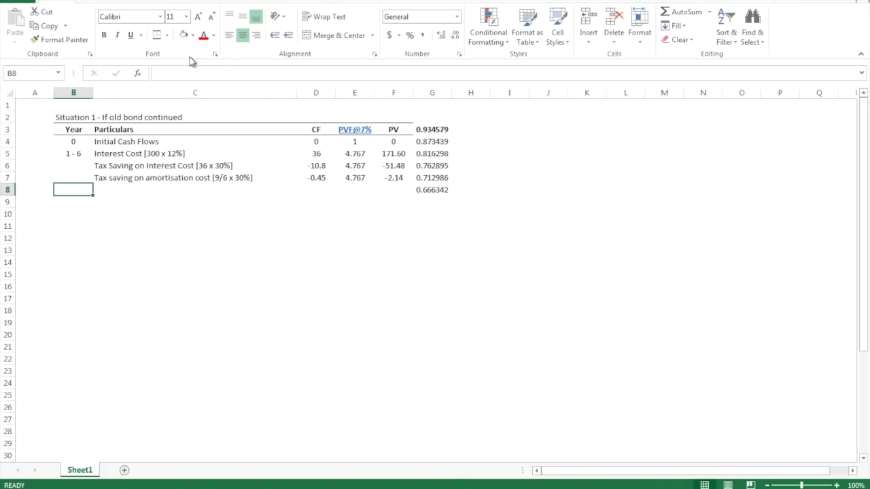
{"action": "type", "text": "6"}
{"action": "key", "text": "Tab"}
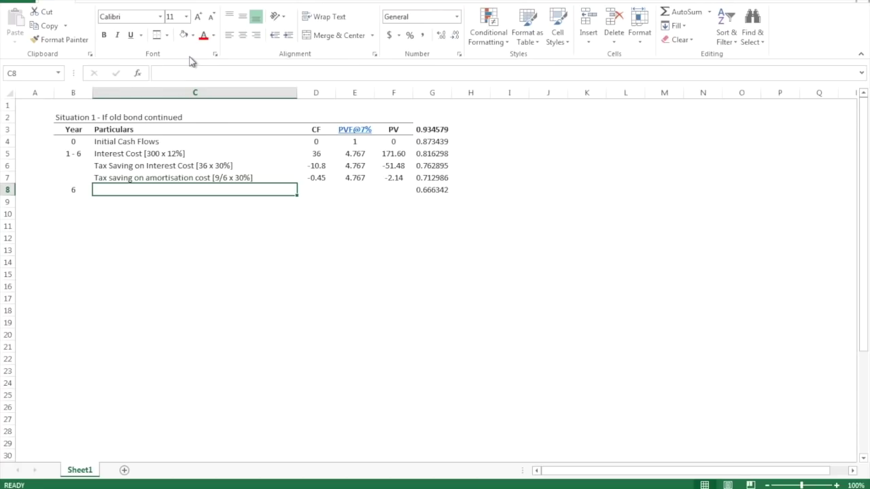
Enter "Refund of Old Bond" as the particulars in C8 with a cash flow of 300 in D8
{"action": "type", "text": "Refunding"}
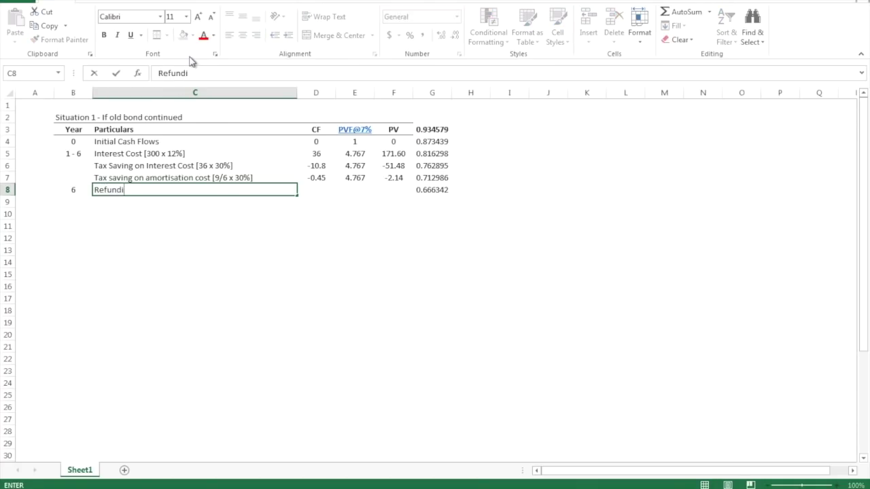
{"action": "key", "text": "BackSpace"}
{"action": "key", "text": "BackSpace"}
{"action": "type", "text": "of Old Bond"}
{"action": "key", "text": "Return"}
{"action": "key", "text": "Up"}
{"action": "type", "text": "300"}
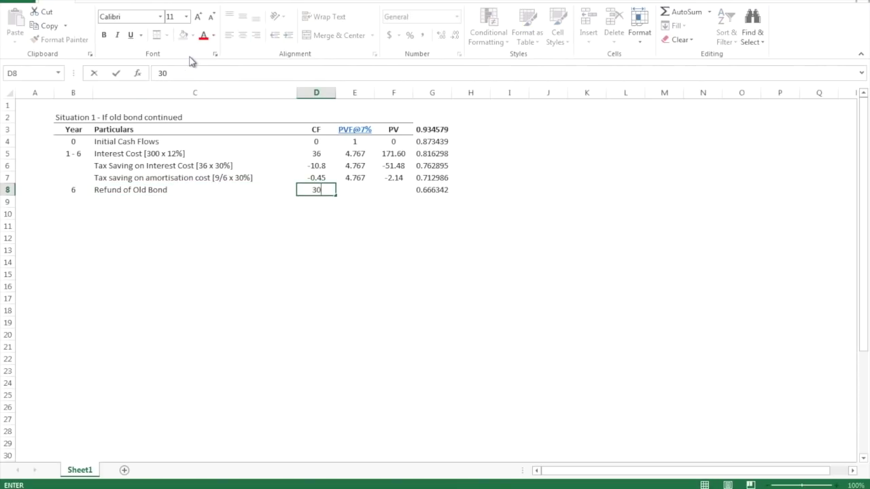
{"action": "key", "text": "Return"}
Link the refund's discount factor in E8 to G8 and show it with three decimal places
{"action": "key", "text": "Right"}
{"action": "key", "text": "Up"}
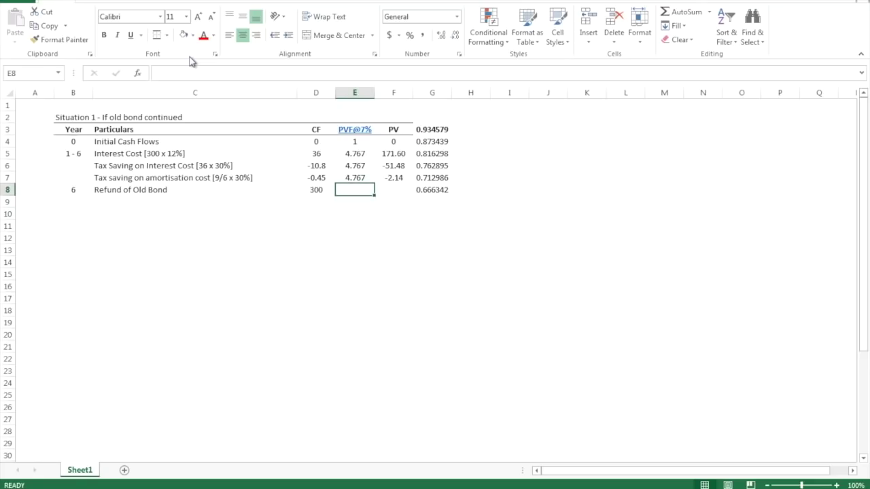
{"action": "type", "text": "=G8"}
{"action": "key", "text": "Return"}
{"action": "key", "text": "Up"}
{"action": "key", "text": "Right"}
{"action": "key", "text": "Left"}
{"action": "left_click", "coordinate": [454, 35]}
{"action": "left_click", "coordinate": [454, 35]}
{"action": "left_click", "coordinate": [454, 35]}
Copy the present value formula from F7 to F8 for the old bond refund
{"action": "key", "text": "Right"}
{"action": "key", "text": "Up"}
{"action": "key", "text": "ctrl+c"}
{"action": "key", "text": "Down"}
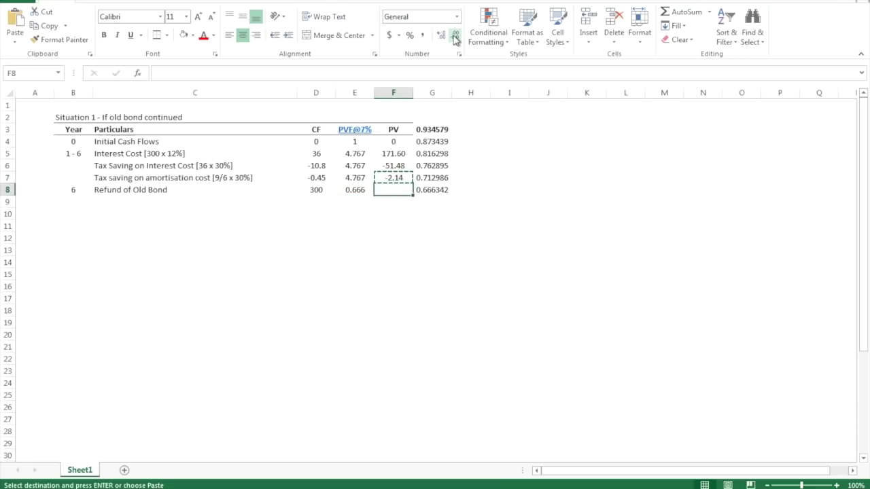
{"action": "key", "text": "Return"}
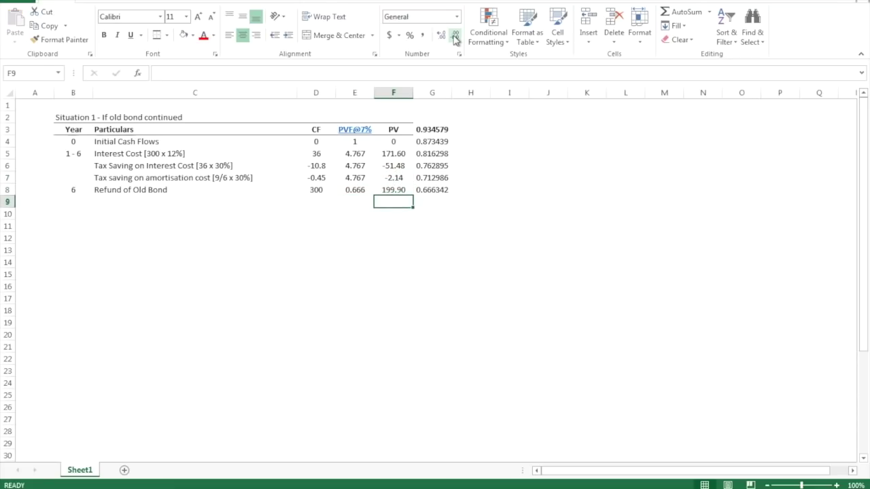
Total the present values in F9 with =SUM(F4:F8)
{"action": "type", "text": "=sum("}
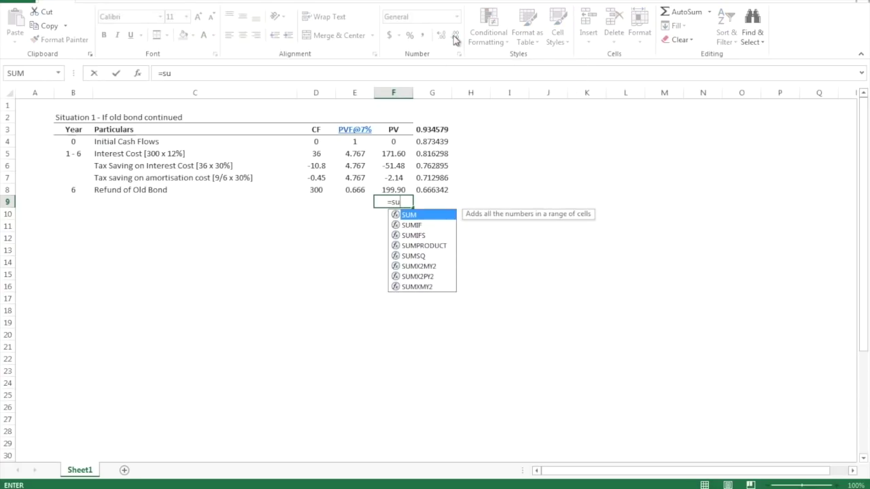
{"action": "key", "text": "Up"}
{"action": "key", "text": "shift+Up"}
{"action": "key", "text": "shift+Up"}
{"action": "key", "text": "shift+Up"}
{"action": "key", "text": "shift+Up"}
{"action": "key", "text": "shift+Up"}
{"action": "key", "text": "shift+Down"}
{"action": "key", "text": "Return"}
Show the total present value in F9 with two decimal places and make it bold
{"action": "key", "text": "Right"}
{"action": "key", "text": "Up"}
{"action": "key", "text": "Left"}
{"action": "left_click", "coordinate": [454, 37]}
{"action": "left_click", "coordinate": [455, 37]}
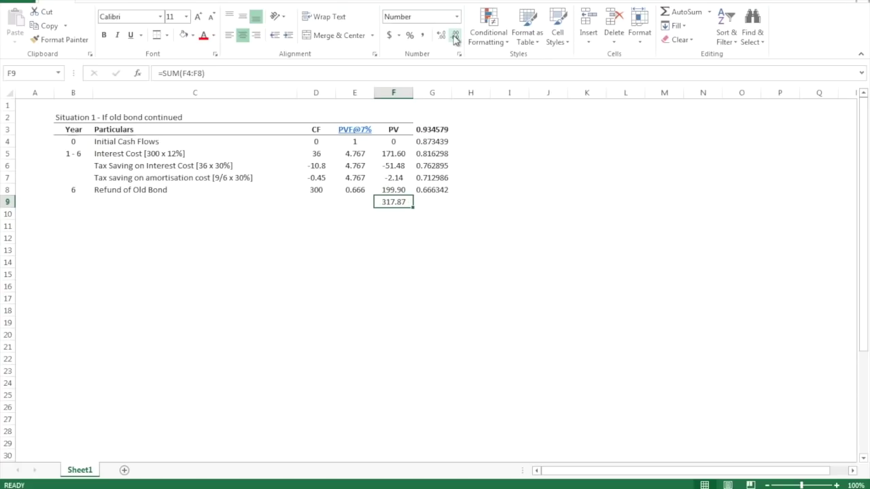
{"action": "key", "text": "ctrl+b"}
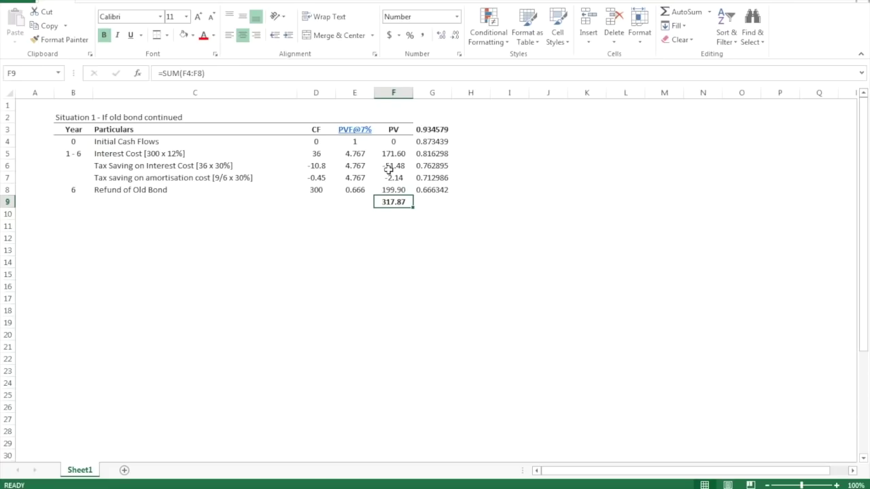
Add top and bottom borders across the total row, from B9 to F9
{"action": "key", "text": "Left"}
{"action": "key", "text": "Left"}
{"action": "key", "text": "Left"}
{"action": "key", "text": "Left"}
{"action": "key", "text": "Left"}
{"action": "key", "text": "Right"}
{"action": "key", "text": "shift+Right"}
{"action": "key", "text": "shift+Right"}
{"action": "key", "text": "shift+Right"}
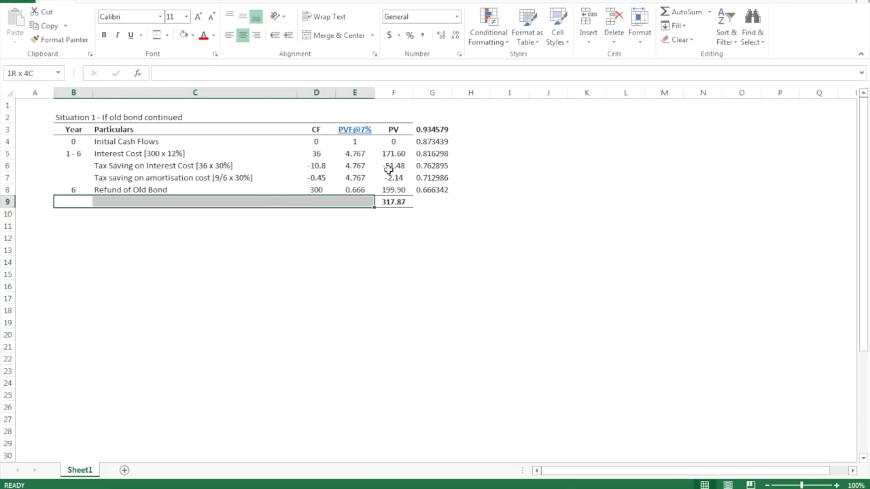
{"action": "key", "text": "shift+Right"}
{"action": "key", "text": "alt"}
{"action": "key", "text": "alt"}
Enter "PV of Cash Flows if the Old Bonds are continued" as the total row's label in C9
{"action": "key", "text": "Right"}
{"action": "key", "text": "Left"}
{"action": "key", "text": "Left"}
{"action": "key", "text": "Right"}
{"action": "key", "text": "Right"}
{"action": "key", "text": "Right"}
{"action": "key", "text": "Right"}
{"action": "key", "text": "Left"}
{"action": "key", "text": "Left"}
{"action": "key", "text": "Left"}
{"action": "key", "text": "Right"}
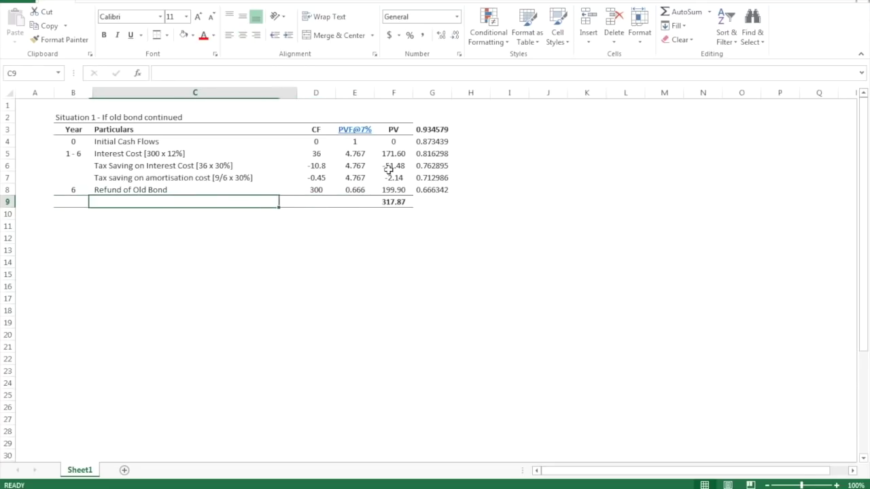
{"action": "type", "text": "PV"}
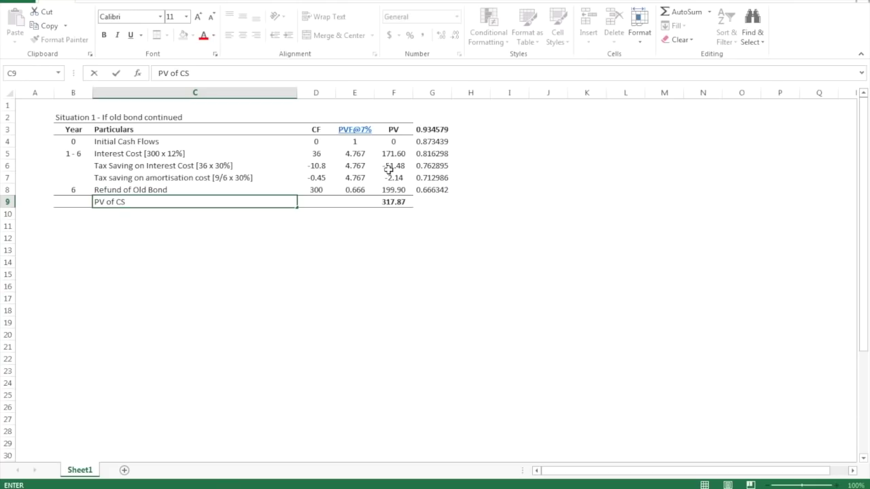
{"action": "type", "text": " of Cash Flows o"}
{"action": "type", "text": "f the o"}
{"action": "key", "text": "BackSpace"}
{"action": "type", "text": "Old Bonds are "}
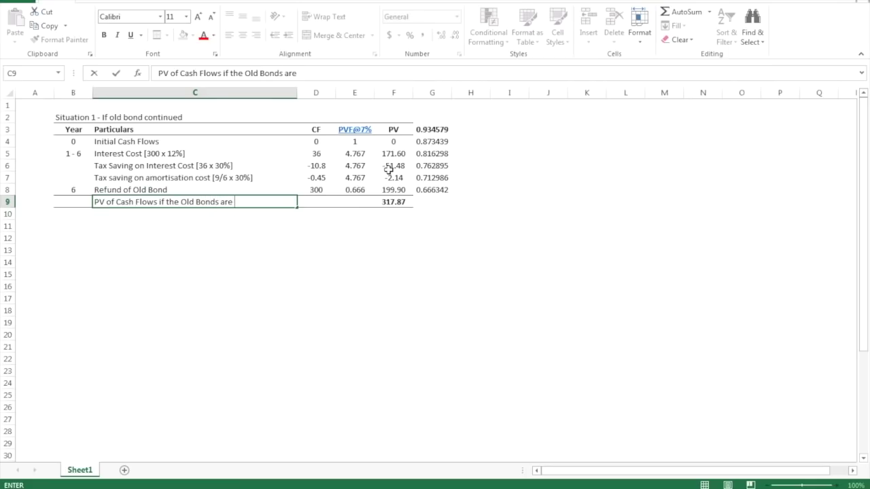
{"action": "type", "text": "continued"}
{"action": "key", "text": "Return"}
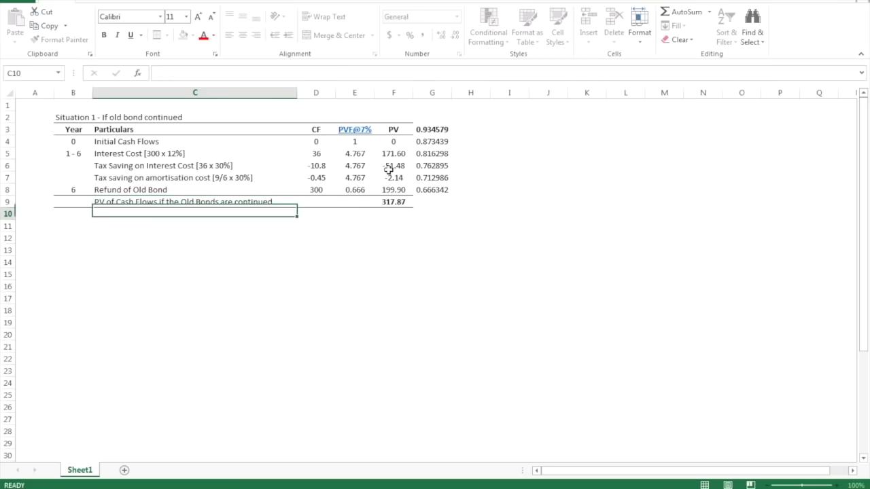
{"action": "key", "text": "Up"}
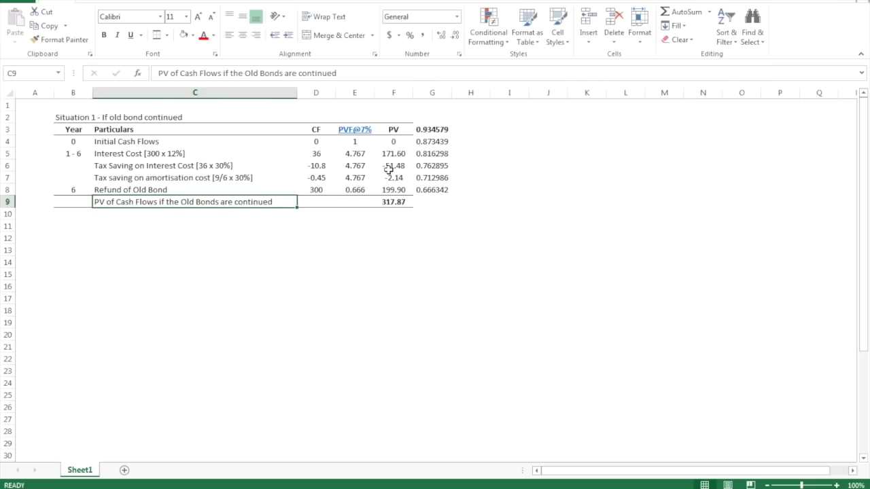
Format the "Situation 1 - If old bond continued" heading in B2 as red and bold
{"action": "left_click", "coordinate": [76, 116]}
{"action": "left_click", "coordinate": [204, 35]}
{"action": "key", "text": "ctrl+b"}
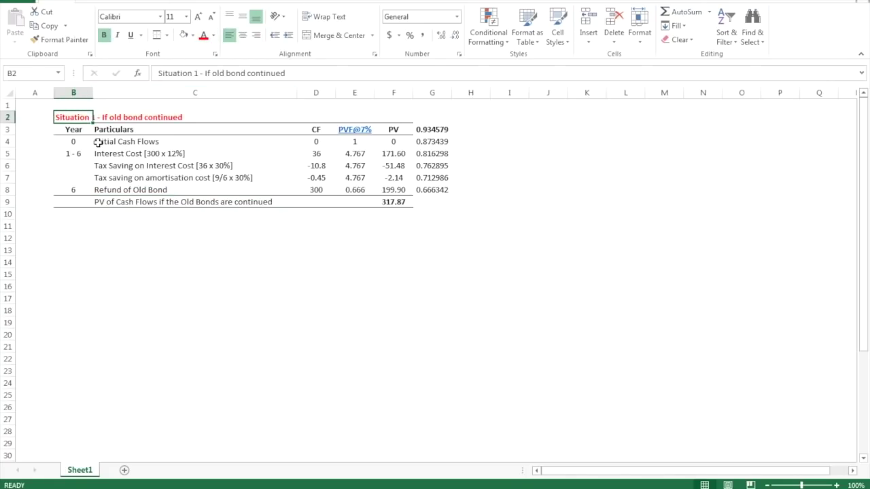
{"action": "key", "text": "shift+Down"}
{"action": "key", "text": "shift+Down"}
{"action": "key", "text": "shift+space"}
{"action": "key", "text": "shift+Down"}
{"action": "key", "text": "shift+Down"}
{"action": "key", "text": "shift+Down"}
{"action": "key", "text": "shift+Down"}
{"action": "key", "text": "shift+Down"}
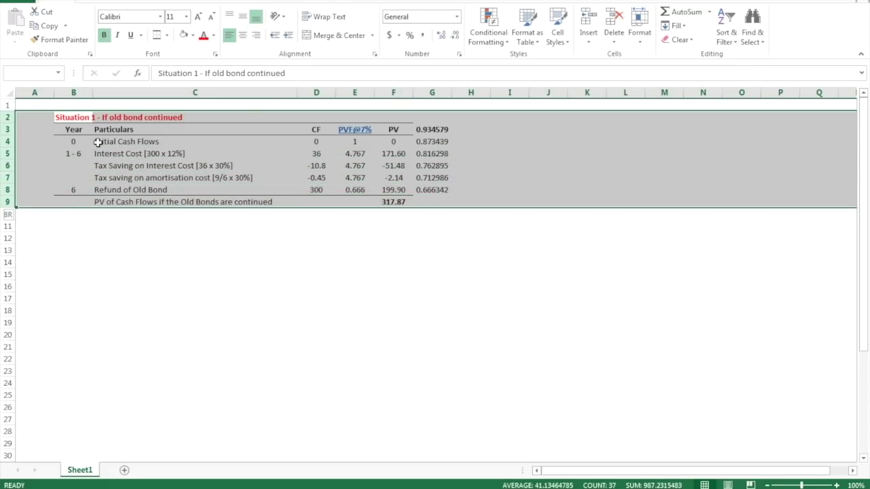
{"action": "key", "text": "ctrl+c"}
{"action": "left_click", "coordinate": [41, 249]}
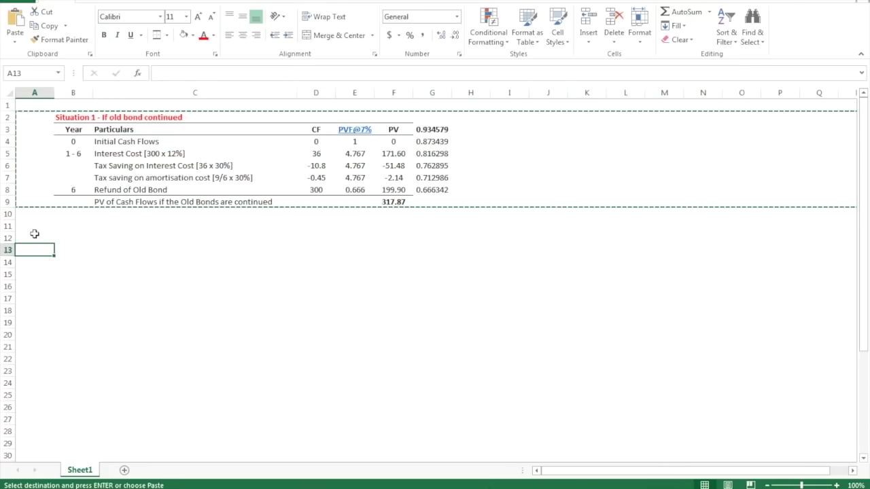
{"action": "key", "text": "Escape"}
Copy the whole Situation 1 table, rows 2 to 9, and paste the copy starting at row 11
{"action": "left_click", "coordinate": [66, 133]}
{"action": "left_click", "coordinate": [58, 119]}
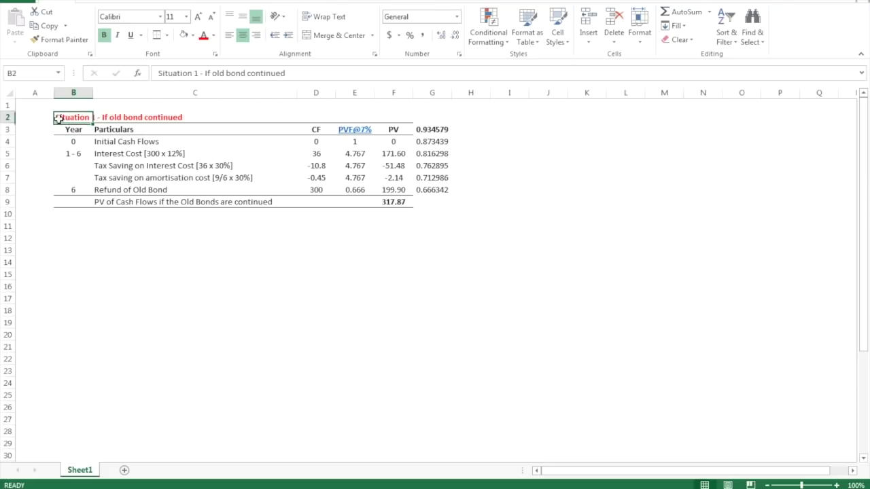
{"action": "key", "text": "shift+space"}
{"action": "key", "text": "shift+Down"}
{"action": "key", "text": "shift+Down"}
{"action": "key", "text": "shift+Down"}
{"action": "key", "text": "shift+Down"}
{"action": "key", "text": "shift+Down"}
{"action": "key", "text": "shift+Down"}
{"action": "key", "text": "shift+Down"}
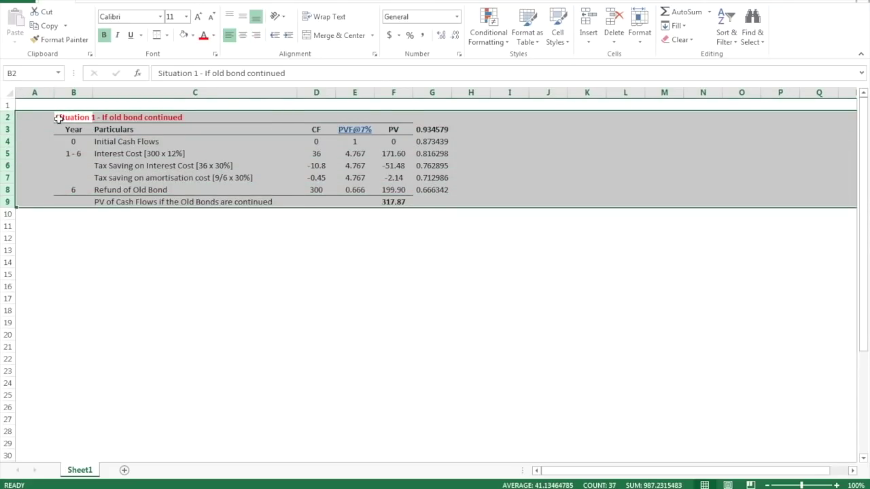
{"action": "key", "text": "ctrl+c"}
{"action": "left_click", "coordinate": [29, 225]}
{"action": "key", "text": "shift+space"}
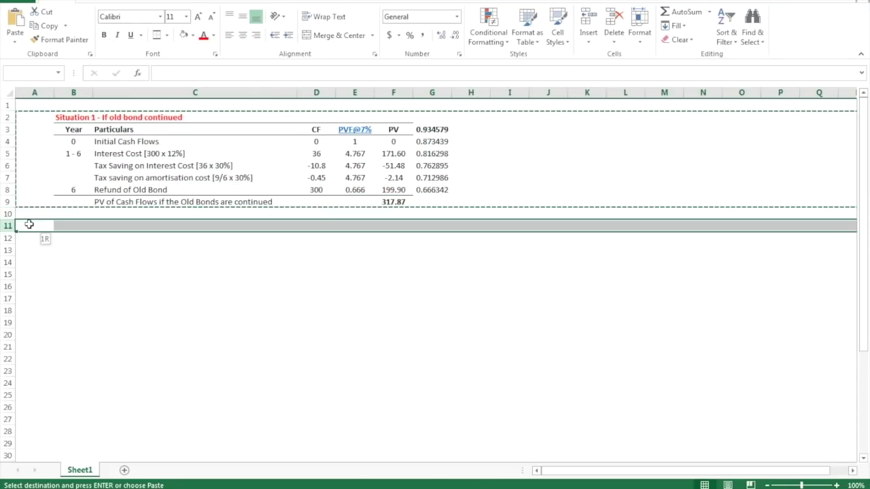
{"action": "key", "text": "ctrl+v"}
{"action": "key", "text": "Right"}
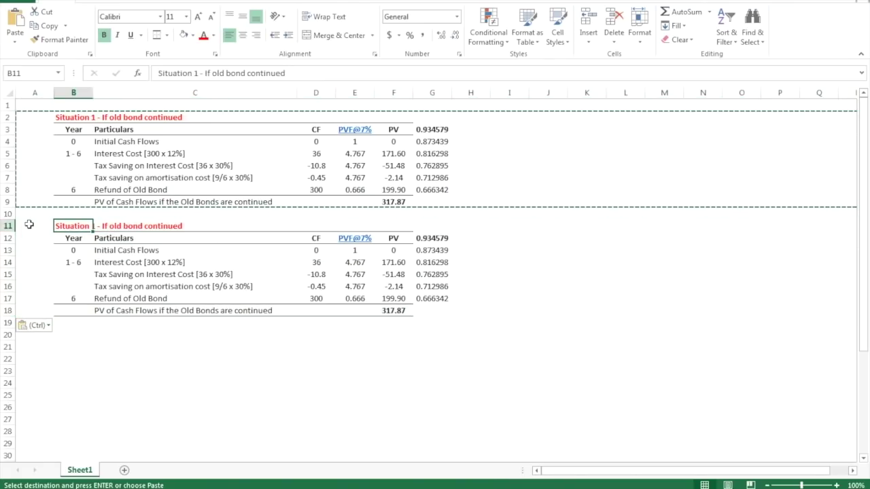
Set the font colour of the discount factors beside both tables, G3 to G17, to white
{"action": "left_click_drag", "start_coordinate": [430, 129], "coordinate": [443, 298]}
{"action": "left_click", "coordinate": [213, 35]}
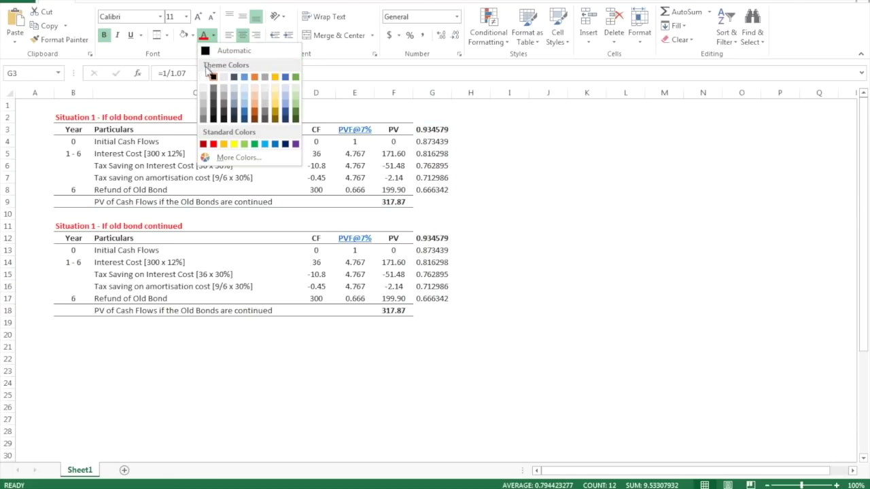
{"action": "left_click", "coordinate": [212, 76]}
{"action": "left_click", "coordinate": [467, 225]}
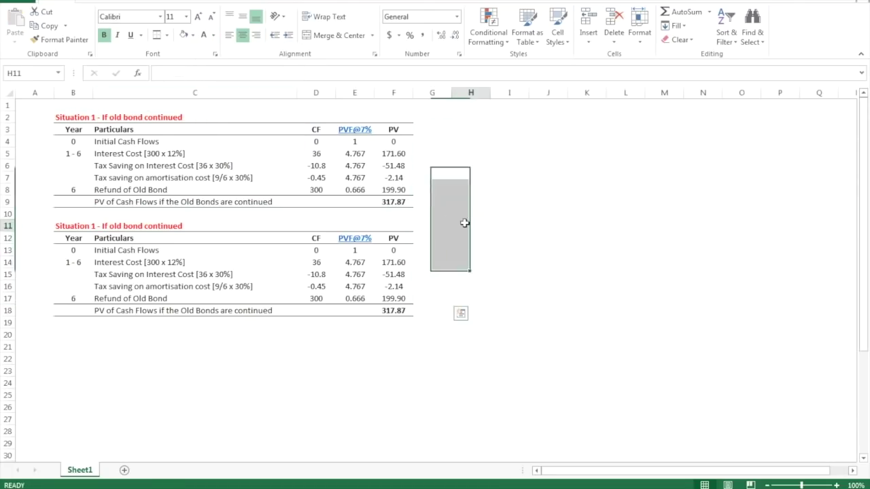
Insert three blank rows below the Initial Cash Flows row of the second table
{"action": "left_click", "coordinate": [90, 250]}
{"action": "left_click", "coordinate": [117, 261]}
{"action": "key", "text": "shift+space"}
{"action": "key", "text": "ctrl+shift+plus"}
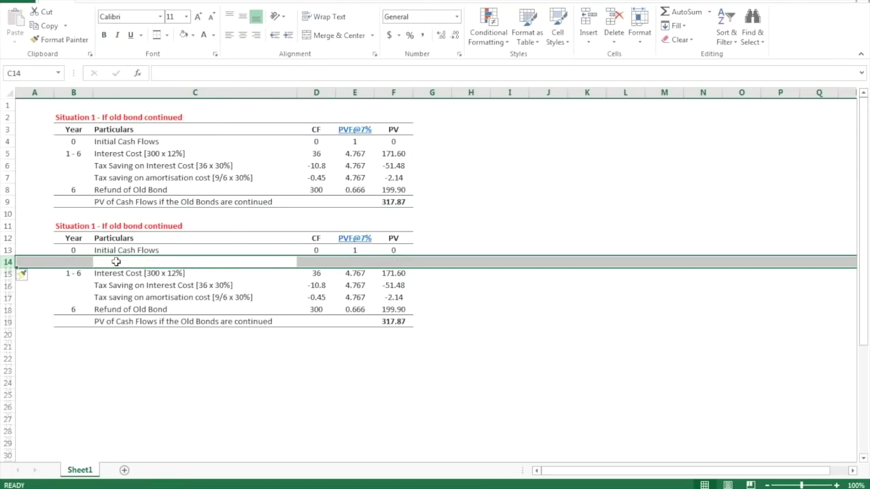
{"action": "key", "text": "ctrl+shift+plus"}
{"action": "key", "text": "ctrl+shift+plus"}
Change the second table's heading in B11 to "Situation 1 - If New Bonds are Issued"
{"action": "key", "text": "Right"}
{"action": "key", "text": "Left"}
{"action": "key", "text": "Up"}
{"action": "key", "text": "Up"}
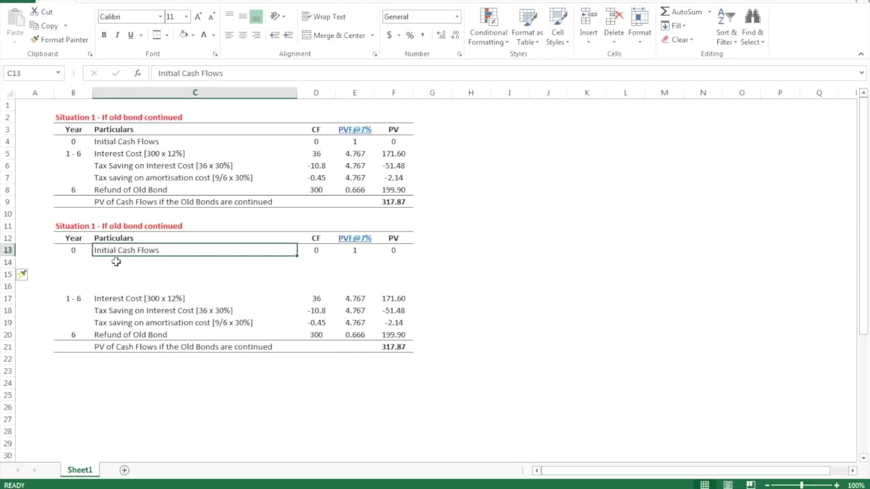
{"action": "key", "text": "Up"}
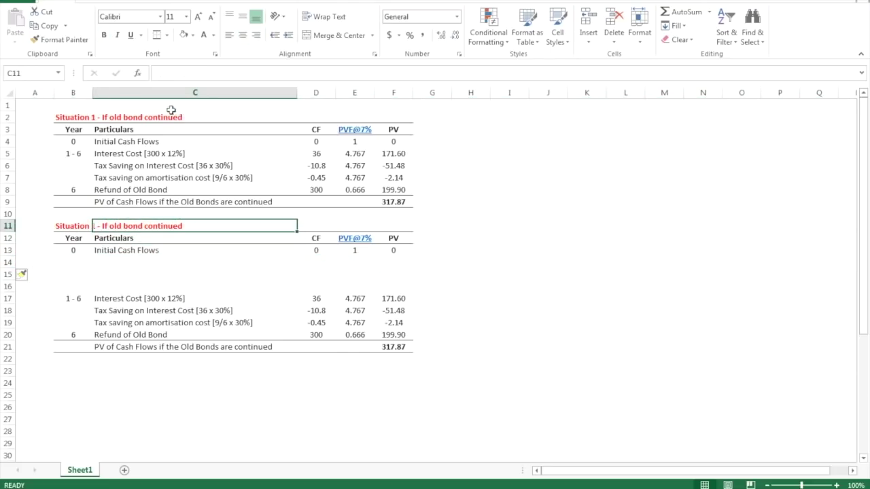
{"action": "key", "text": "Left"}
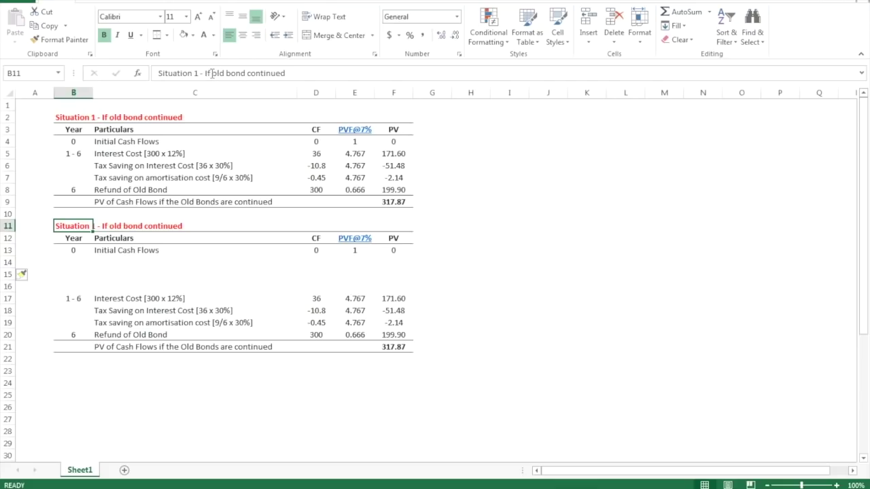
{"action": "left_click_drag", "start_coordinate": [213, 73], "coordinate": [374, 74]}
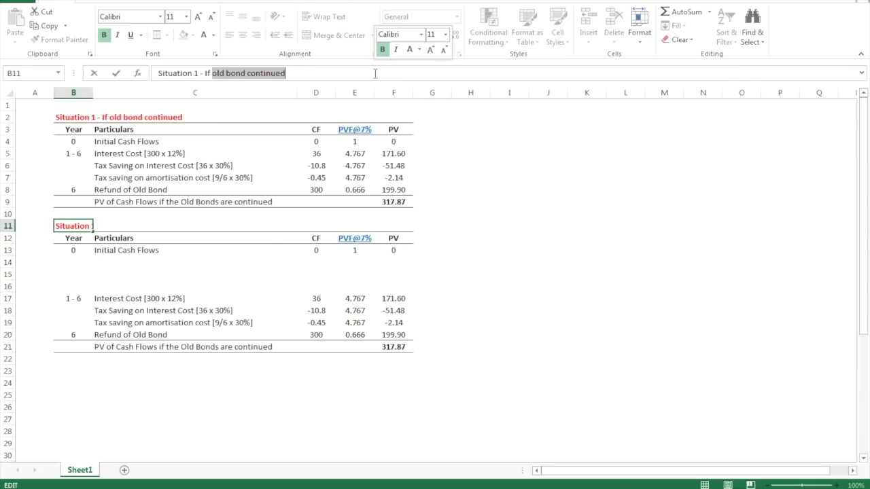
{"action": "type", "text": "New Bonds are Issued"}
{"action": "key", "text": "ctrl+Return"}
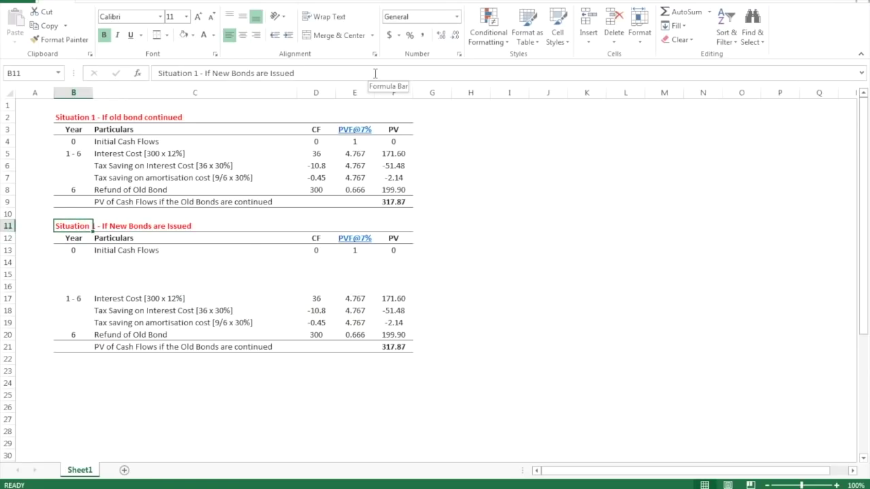
{"action": "key", "text": "Right"}
{"action": "key", "text": "Down"}
{"action": "key", "text": "Down"}
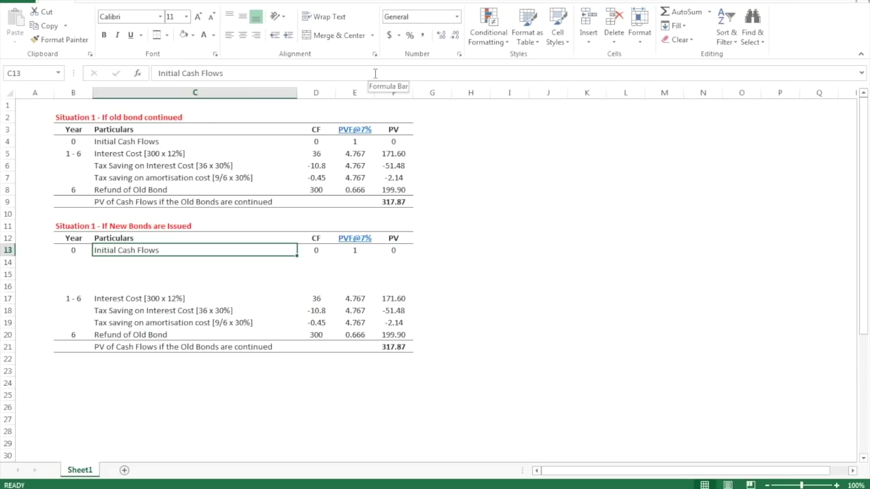
{"action": "type", "text": "Old Bond Refun"}
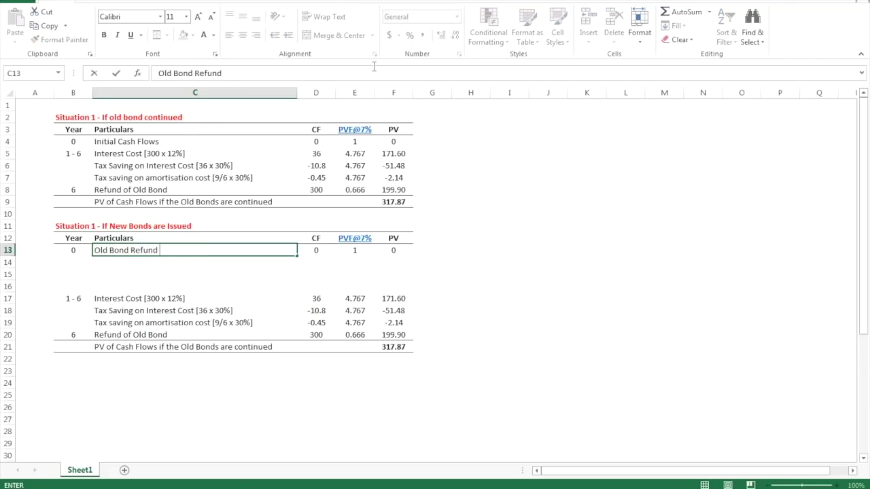
{"action": "type", "text": "d"}
{"action": "key", "text": "Escape"}
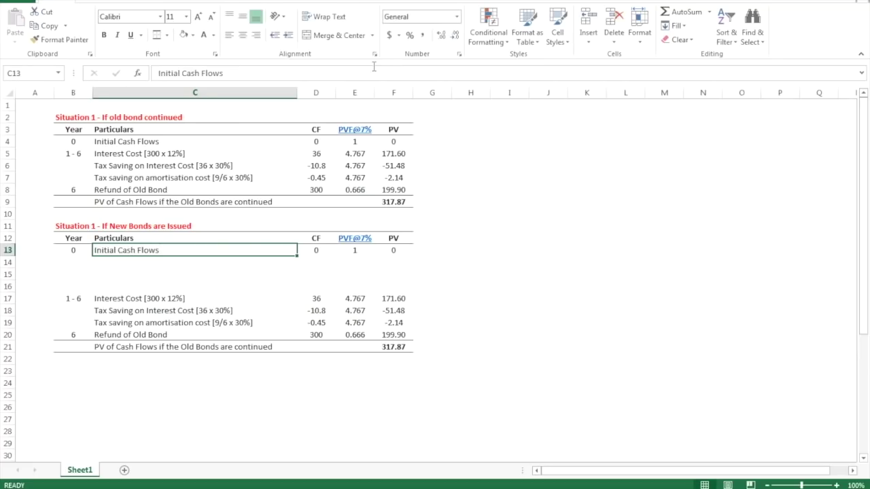
{"action": "type", "text": "I"}
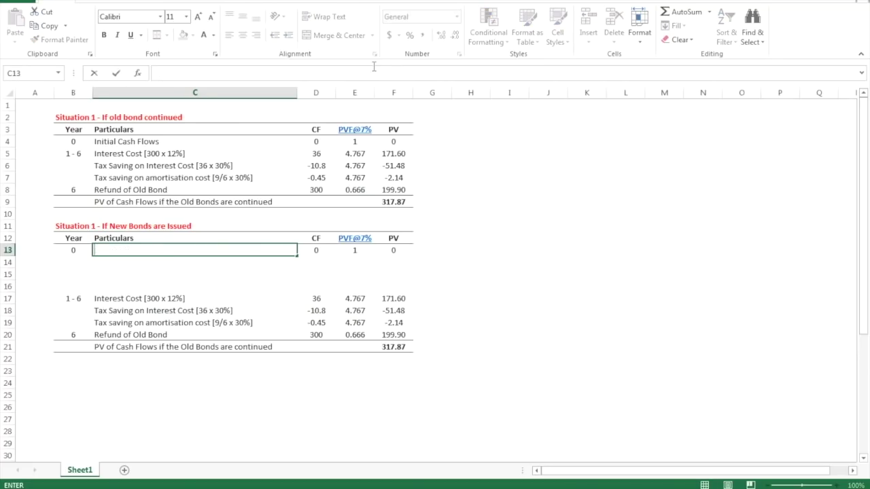
{"action": "key", "text": "Escape"}
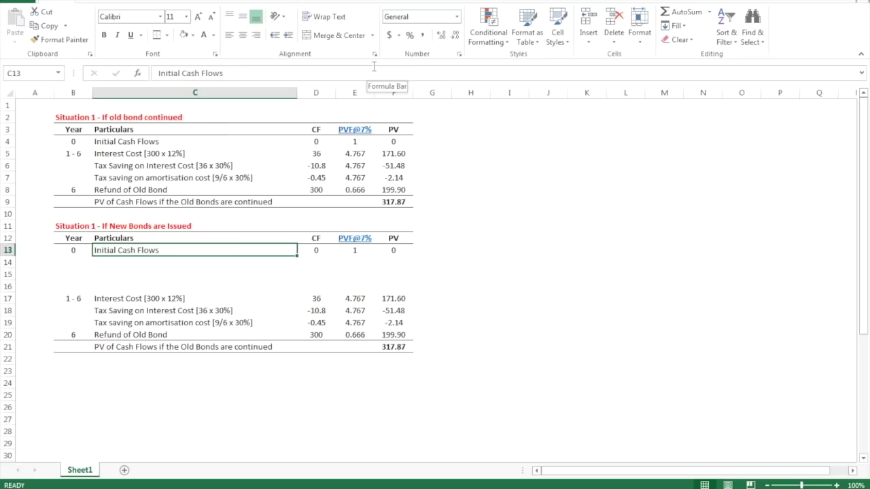
{"action": "type", "text": "C"}
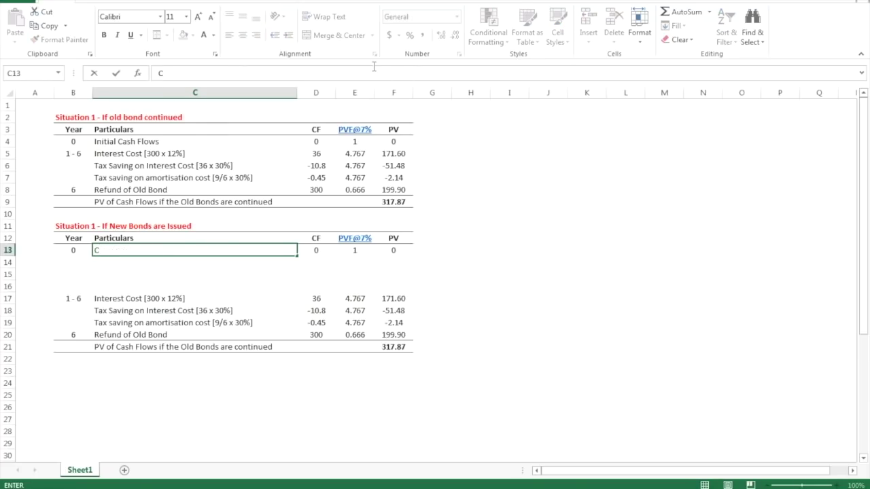
{"action": "key", "text": "Escape"}
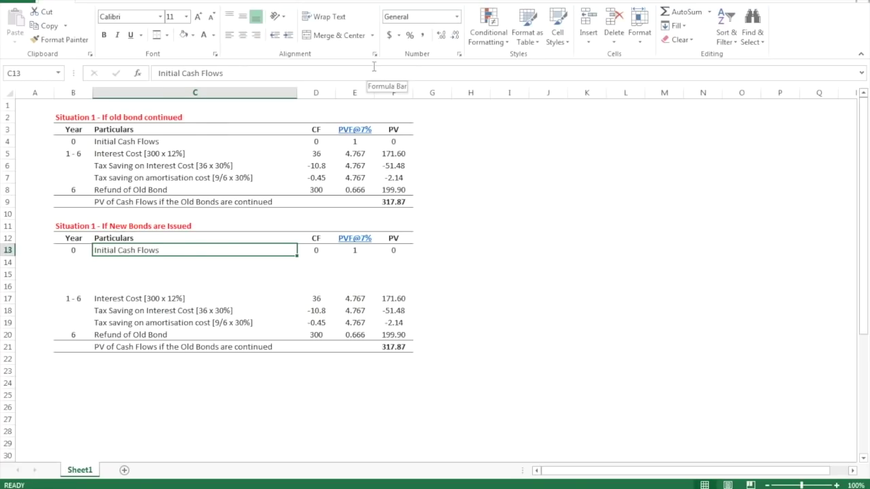
Enter "New Bonds Issued" in C13 with a cash flow of -300 in D13
{"action": "type", "text": "New Bonds"}
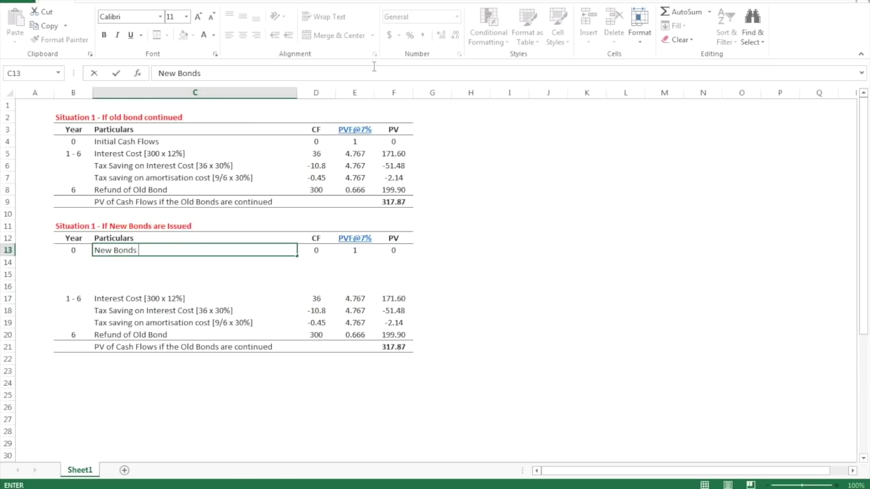
{"action": "type", "text": " Issued"}
{"action": "key", "text": "Tab"}
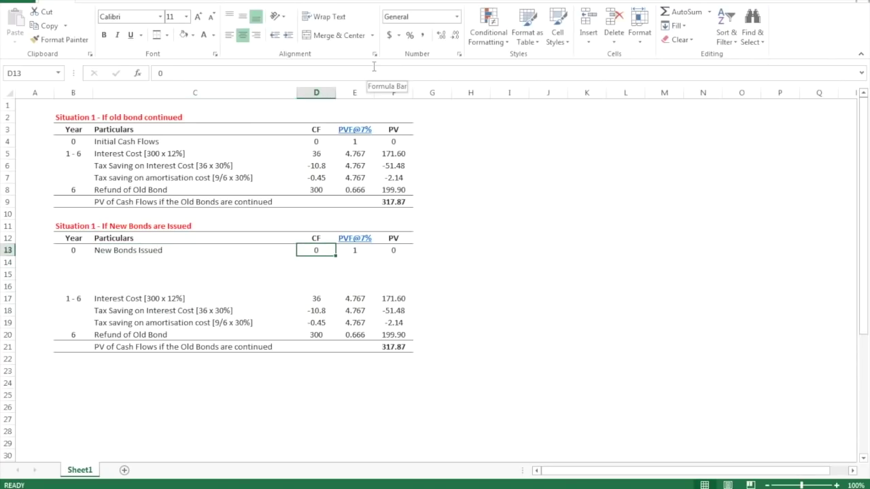
{"action": "type", "text": "-300"}
{"action": "key", "text": "Tab"}
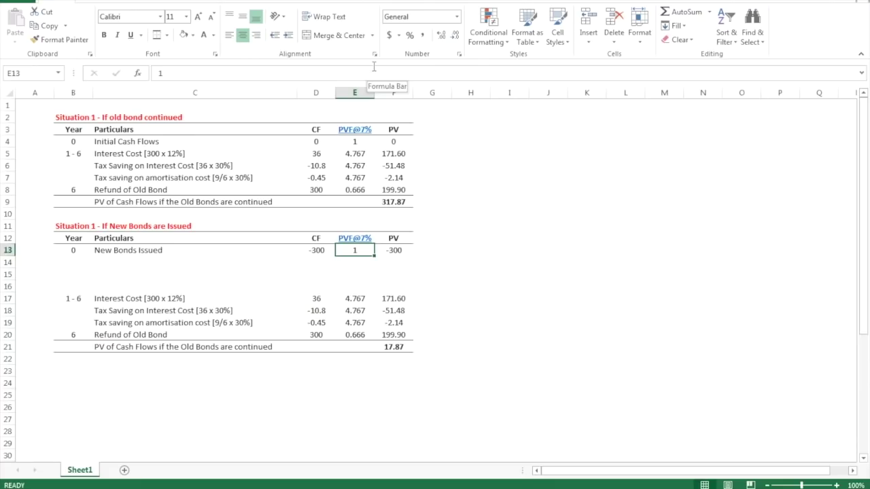
Enter "Call Premium on Old Bonds" as the particulars in C14
{"action": "key", "text": "Tab"}
{"action": "key", "text": "Left"}
{"action": "key", "text": "Left"}
{"action": "key", "text": "Down"}
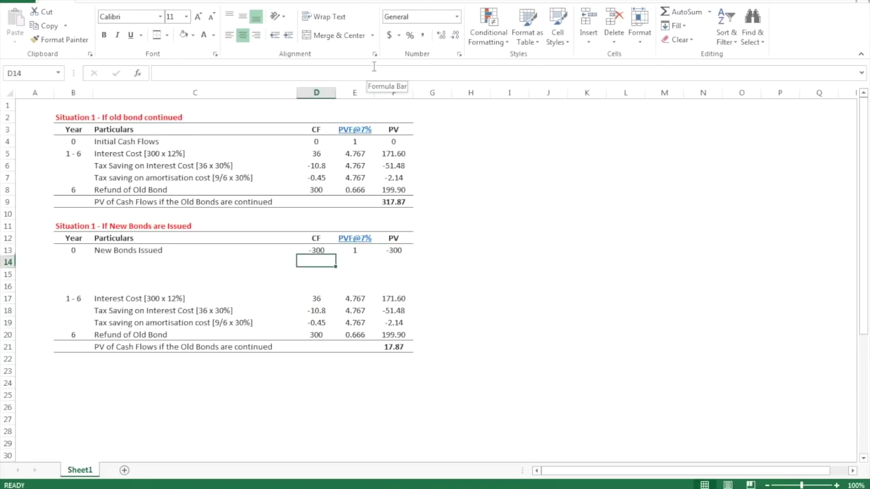
{"action": "key", "text": "Left"}
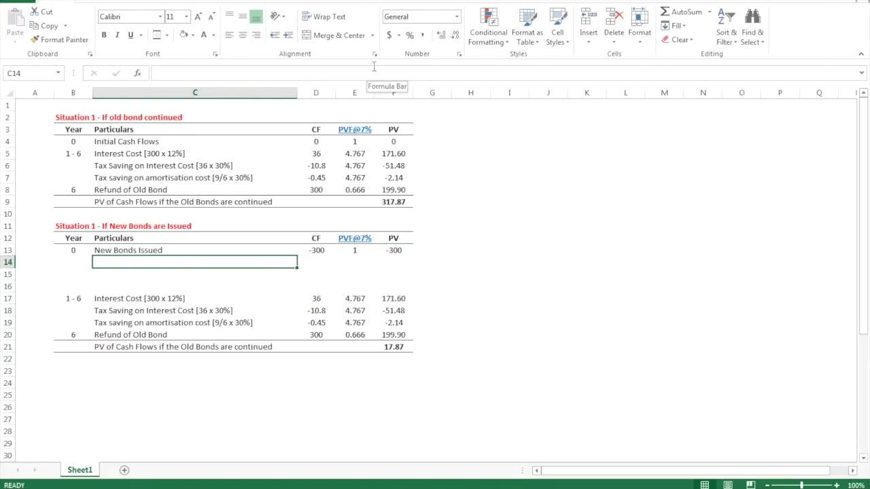
{"action": "type", "text": "Call Premium on Old "}
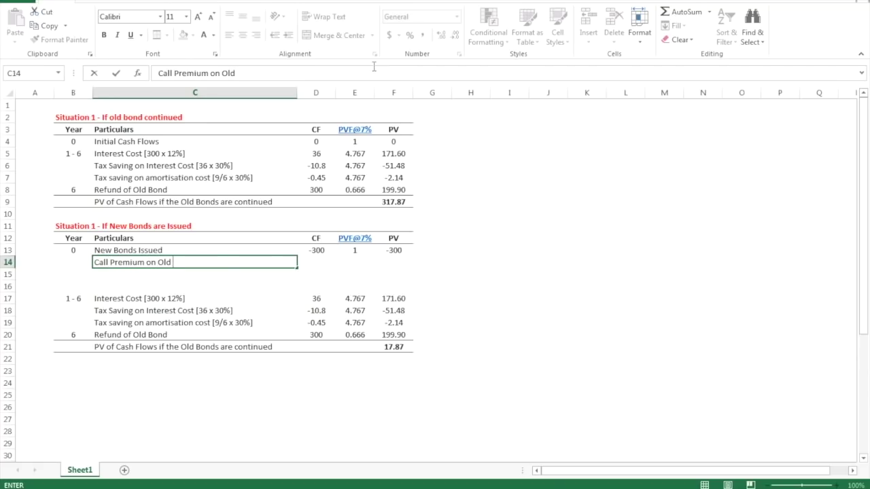
{"action": "type", "text": "Bonds"}
{"action": "key", "text": "Up"}
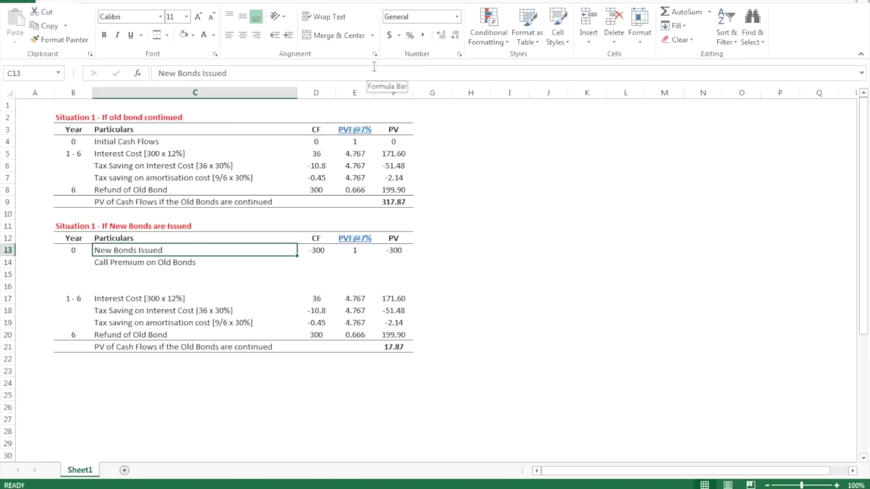
Label C13 "Old Bonds Refund" and set its cash flow in D13 to 300
{"action": "type", "text": "Old Bonds Refund"}
{"action": "key", "text": "Return"}
{"action": "key", "text": "Right"}
{"action": "key", "text": "Up"}
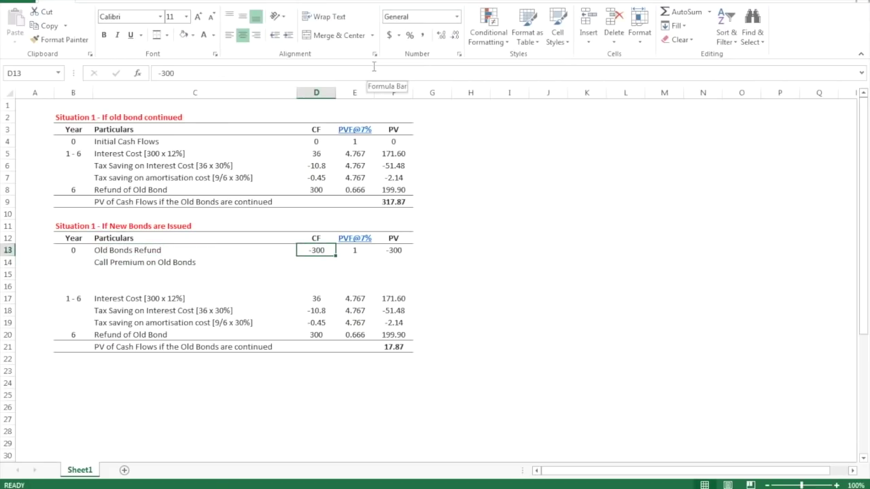
{"action": "type", "text": "300"}
{"action": "key", "text": "Return"}
Append "[300 x 4%]" to the call premium label in C14 and enter 12 as its cash flow in D14
{"action": "key", "text": "Left"}
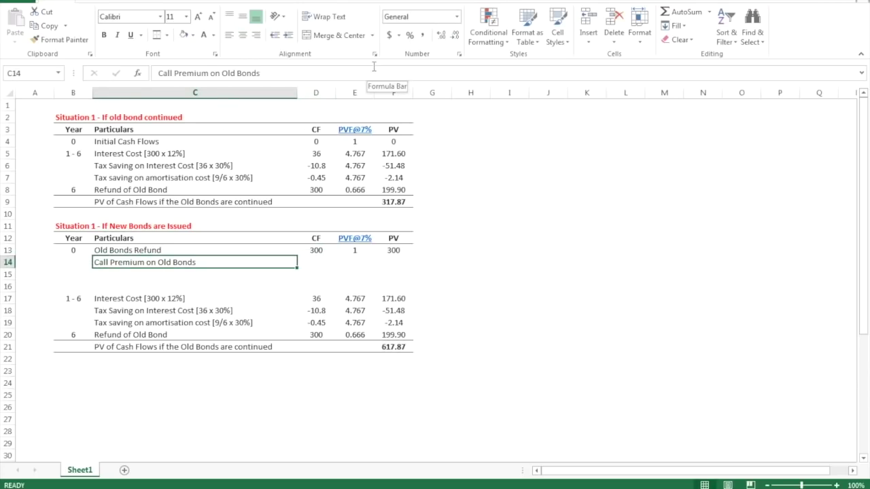
{"action": "key", "text": "Right"}
{"action": "key", "text": "Left"}
{"action": "left_click", "coordinate": [326, 68]}
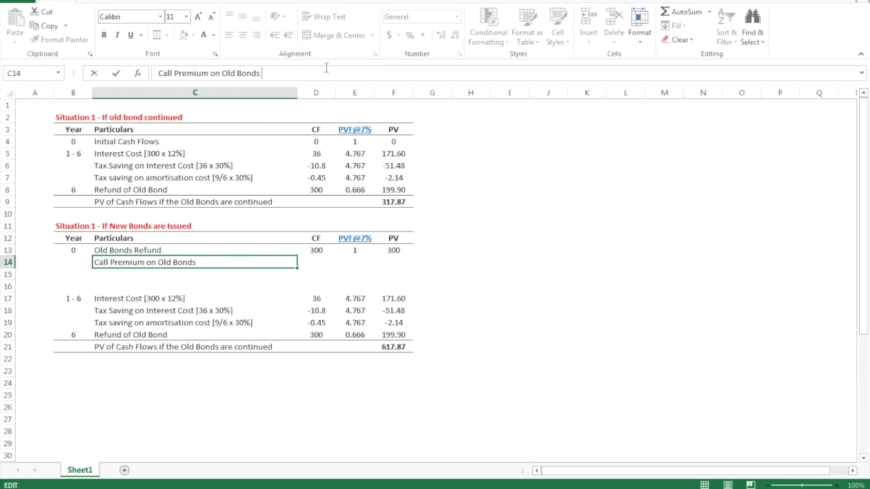
{"action": "type", "text": "[300 x 4%]"}
{"action": "key", "text": "Tab"}
{"action": "type", "text": "12"}
{"action": "key", "text": "Return"}
Copy the discount factor and present value formula from E13:F13 to the call premium row, E14:F14
{"action": "key", "text": "Up"}
{"action": "key", "text": "Up"}
{"action": "key", "text": "Right"}
{"action": "key", "text": "shift+Right"}
{"action": "key", "text": "ctrl+c"}
{"action": "key", "text": "Down"}
{"action": "key", "text": "ctrl+v"}
{"action": "key", "text": "Escape"}
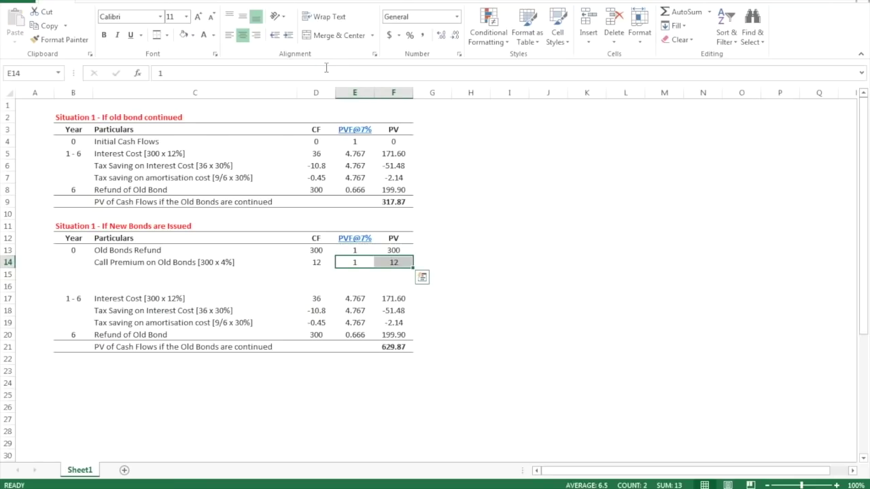
Insert three more blank rows at row 15, below the call premium row
{"action": "key", "text": "Down"}
{"action": "key", "text": "Left"}
{"action": "key", "text": "Left"}
{"action": "key", "text": "shift+space"}
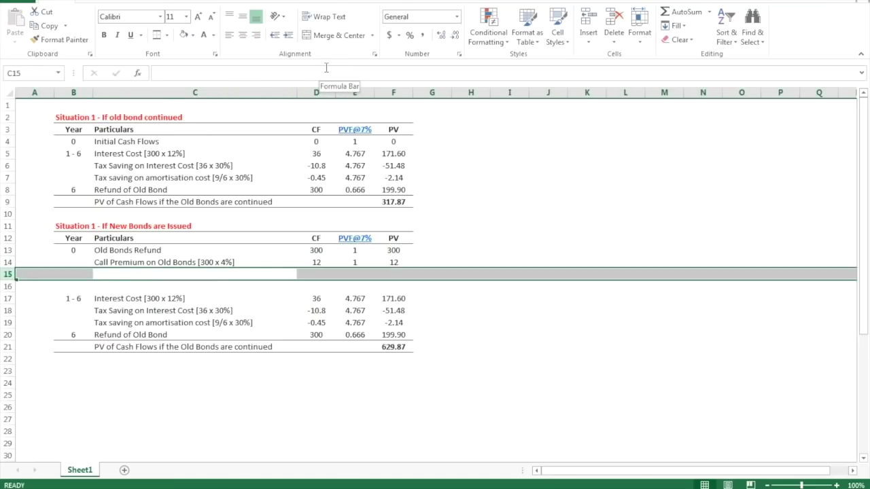
{"action": "key", "text": "ctrl+plus"}
{"action": "key", "text": "ctrl+plus"}
{"action": "key", "text": "Left"}
{"action": "key", "text": "Right"}
{"action": "key", "text": "shift+space"}
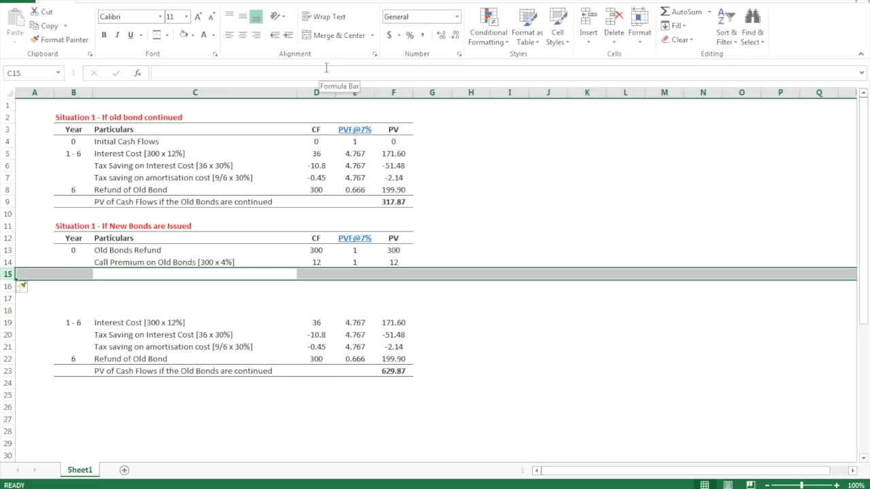
{"action": "key", "text": "ctrl+plus"}
{"action": "key", "text": "Left"}
{"action": "key", "text": "Right"}
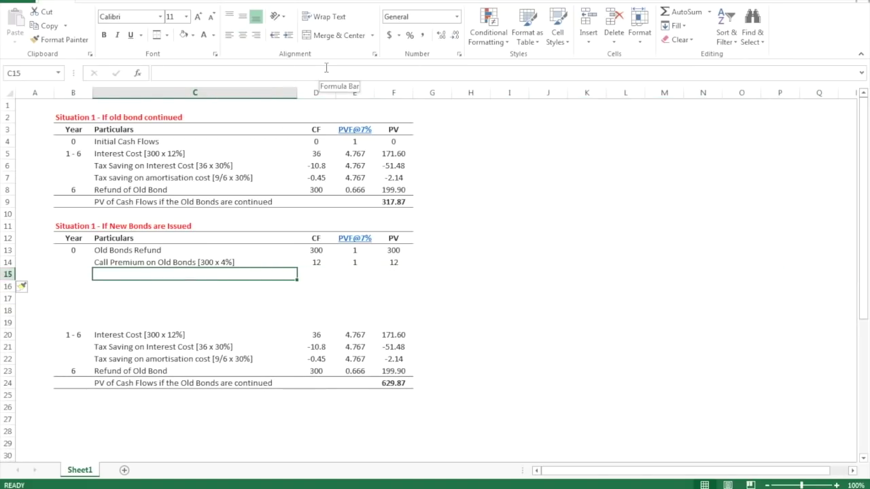
Label C15 "Tax Saving on Call Premium [12 x 30%]" and enter =D14*30% as its cash flow in D15
{"action": "type", "text": "Ta"}
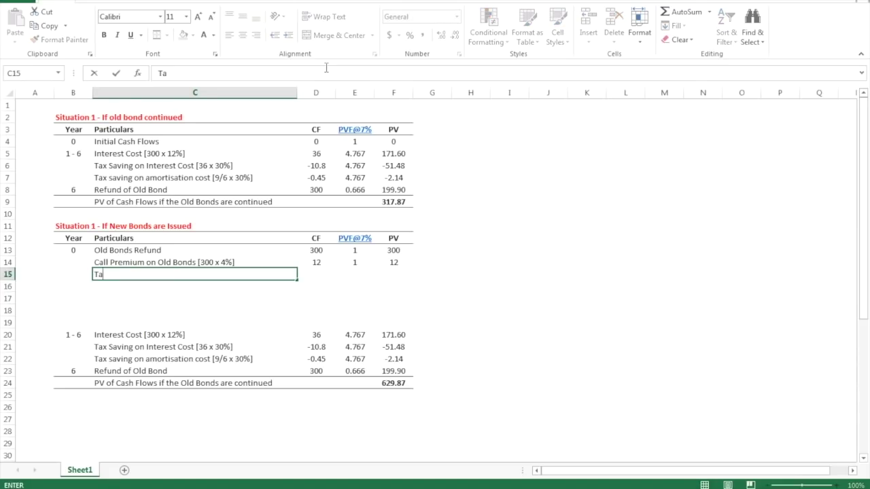
{"action": "type", "text": "x Saving on Call Premium"}
{"action": "key", "text": "BackSpace"}
{"action": "key", "text": "BackSpace"}
{"action": "type", "text": "ium"}
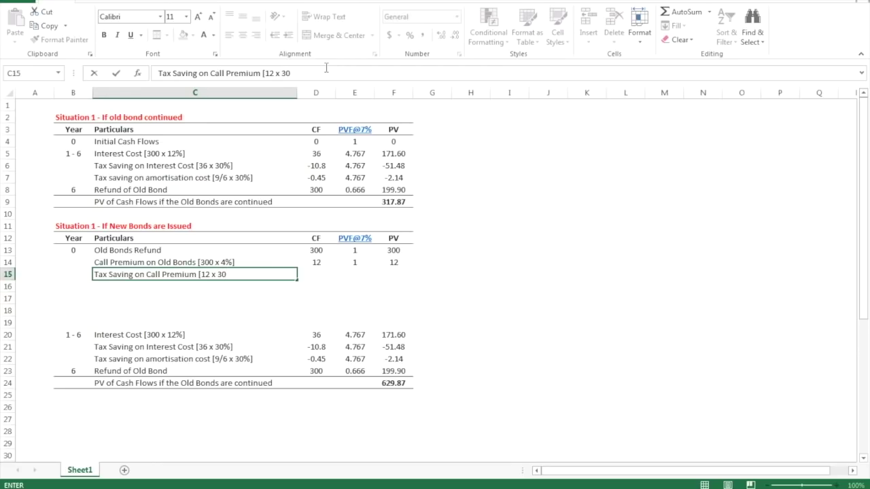
{"action": "key", "text": "Tab"}
{"action": "type", "text": "="}
{"action": "key", "text": "Up"}
{"action": "type", "text": "*"}
{"action": "type", "text": "%"}
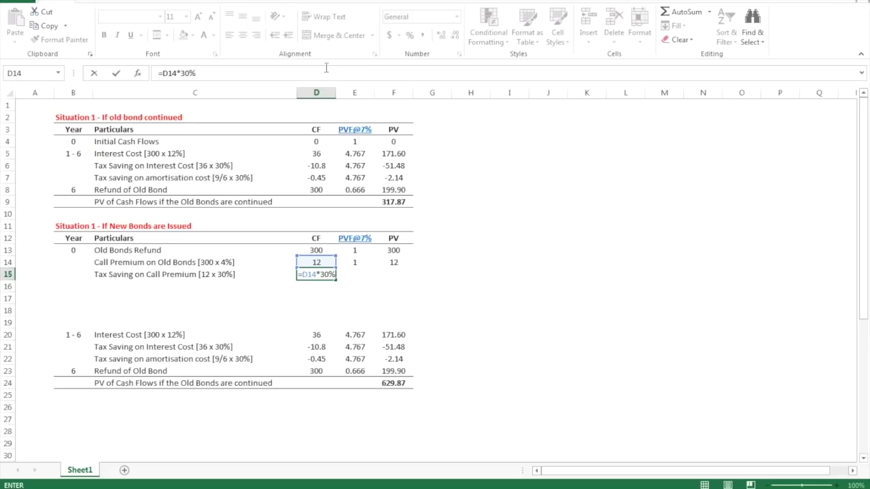
{"action": "key", "text": "Tab"}
Fill the discount factor and present value formula from E14:F14 down to the call premium tax saving row, E15:F15
{"action": "key", "text": "Up"}
{"action": "key", "text": "shift+Right"}
{"action": "key", "text": "shift+Down"}
{"action": "key", "text": "ctrl+d"}
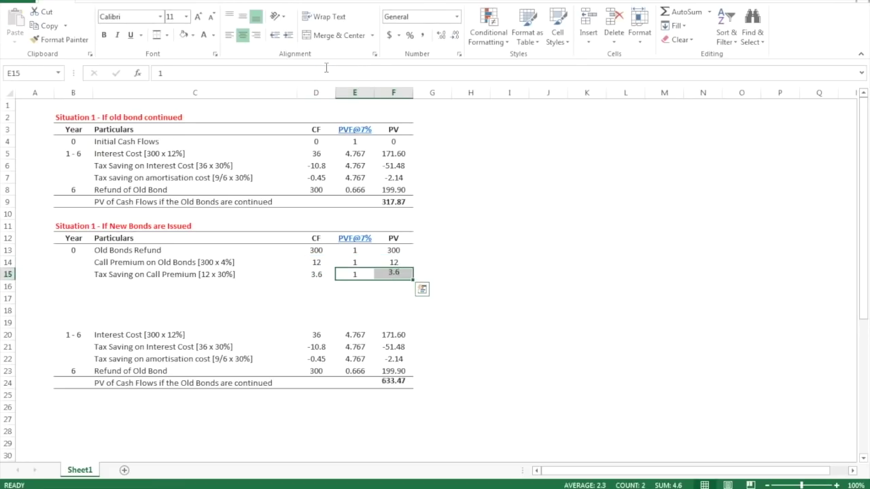
Make the call premium tax saving formula in D15 negative
{"action": "key", "text": "Down"}
{"action": "key", "text": "Left"}
{"action": "key", "text": "Left"}
{"action": "key", "text": "Left"}
{"action": "key", "text": "Right"}
{"action": "key", "text": "Right"}
{"action": "left_click", "coordinate": [165, 72]}
{"action": "type", "text": "-"}
{"action": "key", "text": "Return"}
Label C16 "Tax Saving on Unamortised cost of old bonds"
{"action": "key", "text": "Left"}
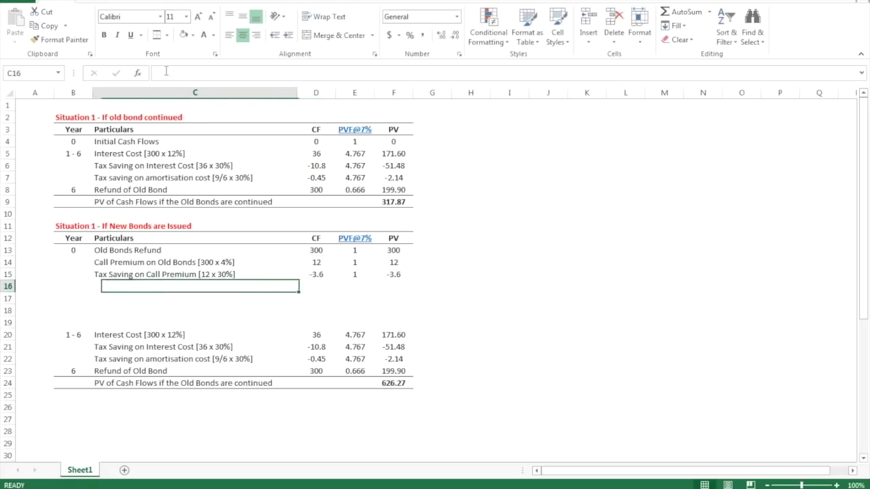
{"action": "type", "text": "Tax"}
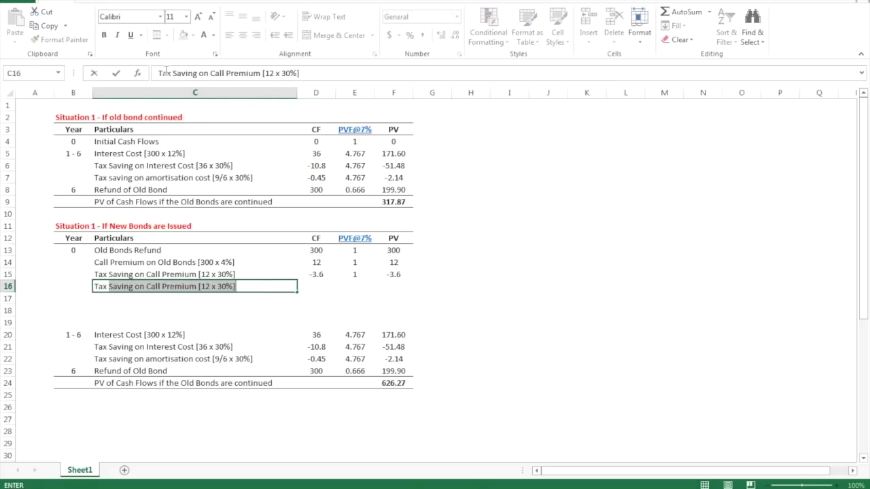
{"action": "type", "text": " s"}
{"action": "key", "text": "BackSpace"}
{"action": "key", "text": "BackSpace"}
{"action": "type", "text": "Saving on "}
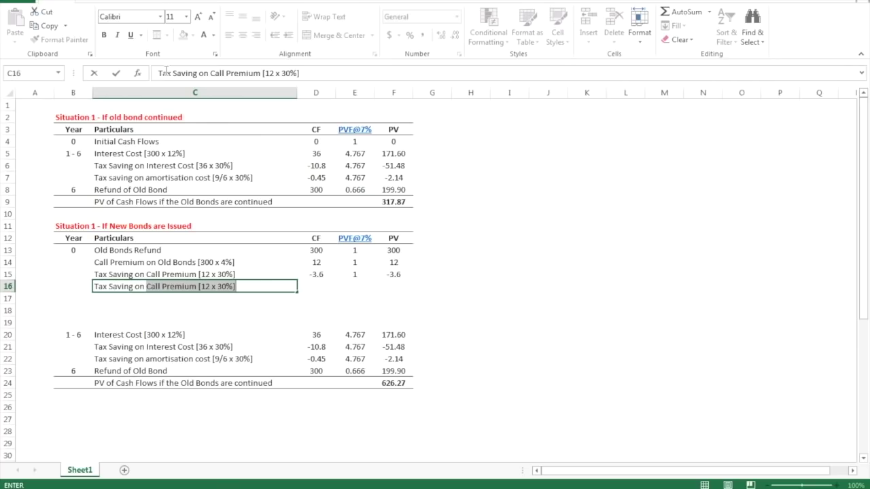
{"action": "type", "text": "Un"}
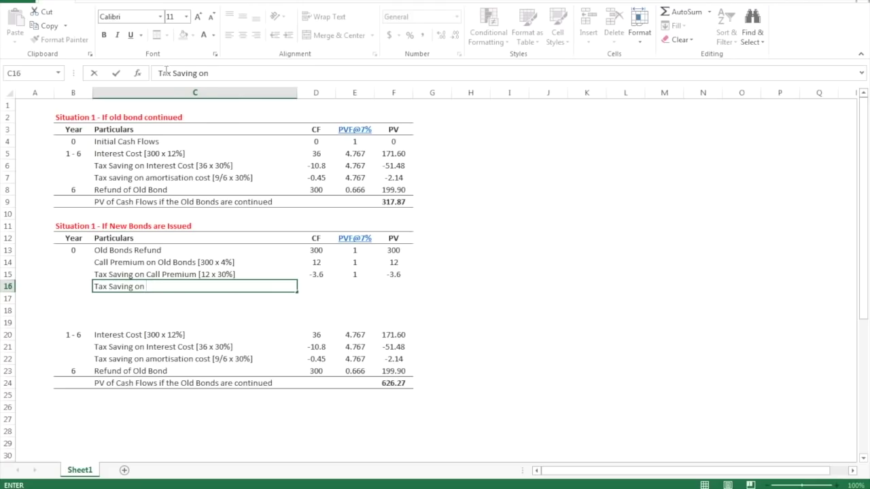
{"action": "type", "text": "Un"}
{"action": "type", "text": "amo"}
{"action": "type", "text": "rti"}
{"action": "key", "text": "BackSpace"}
{"action": "type", "text": "tised"}
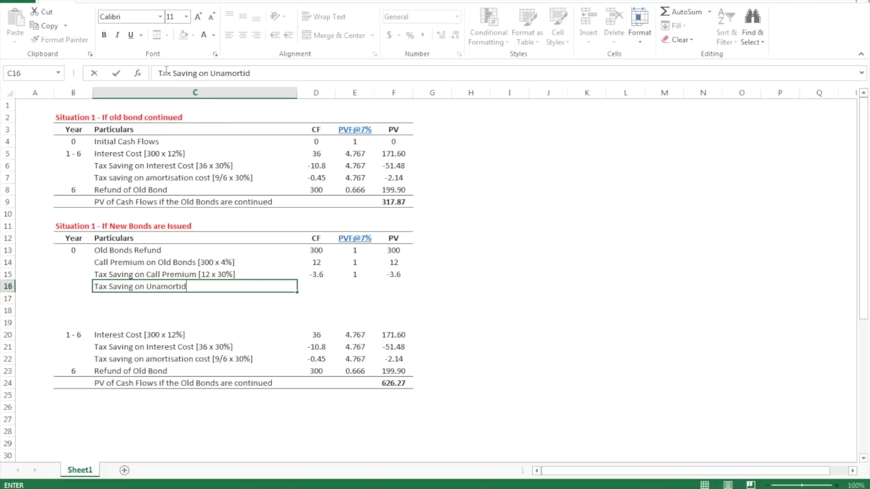
{"action": "type", "text": " cost of old bonds"}
{"action": "key", "text": "Return"}
{"action": "key", "text": "Right"}
{"action": "key", "text": "Up"}
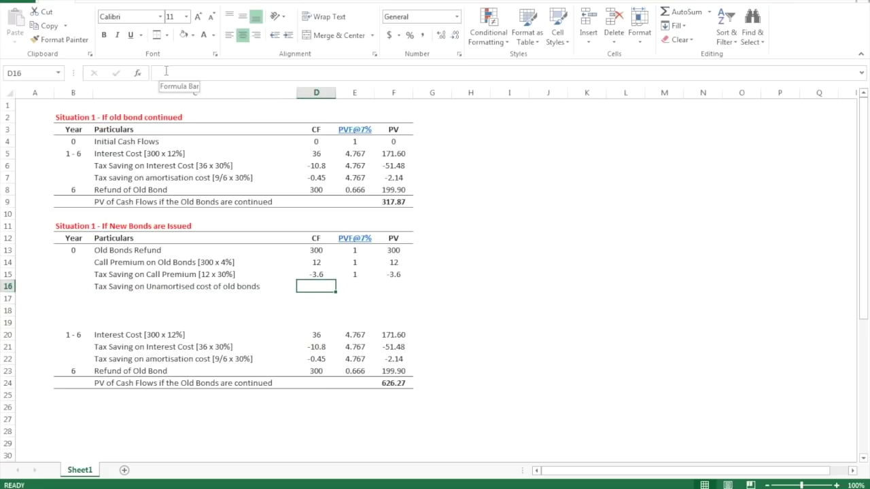
Append the calculation note "[9 x 30%]" to the unamortised cost tax saving label in C16
{"action": "key", "text": "Left"}
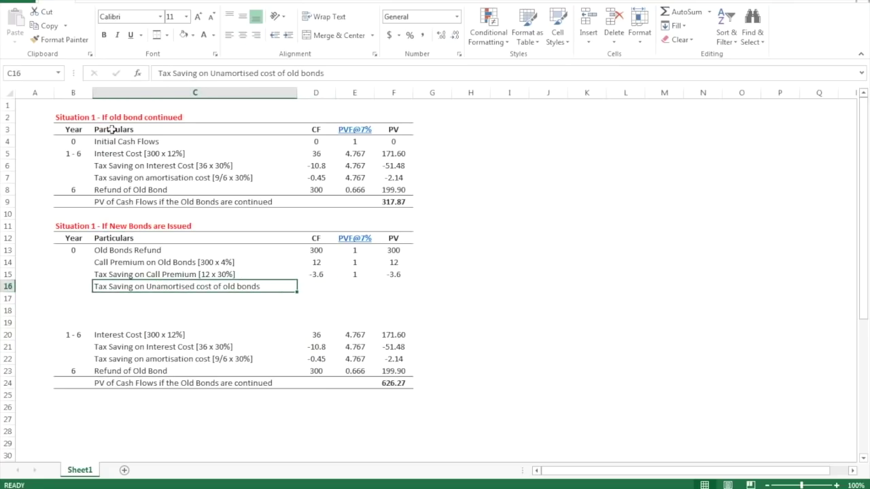
{"action": "left_click", "coordinate": [352, 73]}
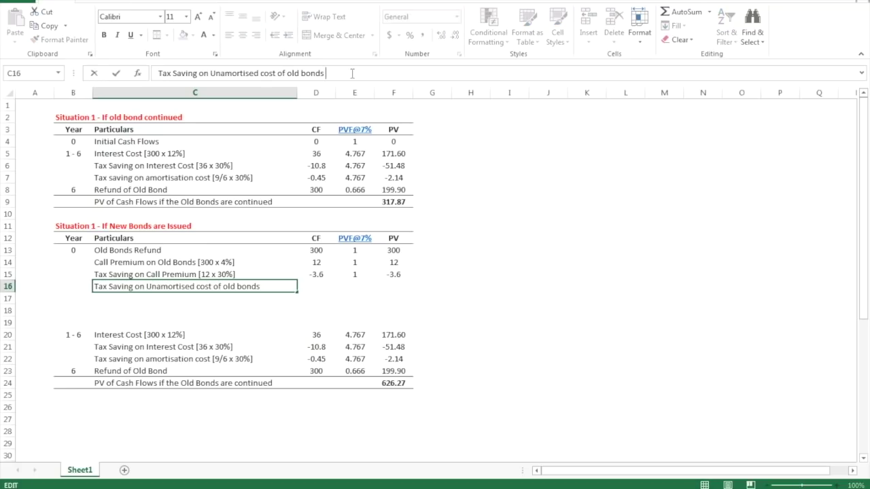
{"action": "type", "text": "[9x 30%]"}
{"action": "key", "text": "Return"}
{"action": "key", "text": "Up"}
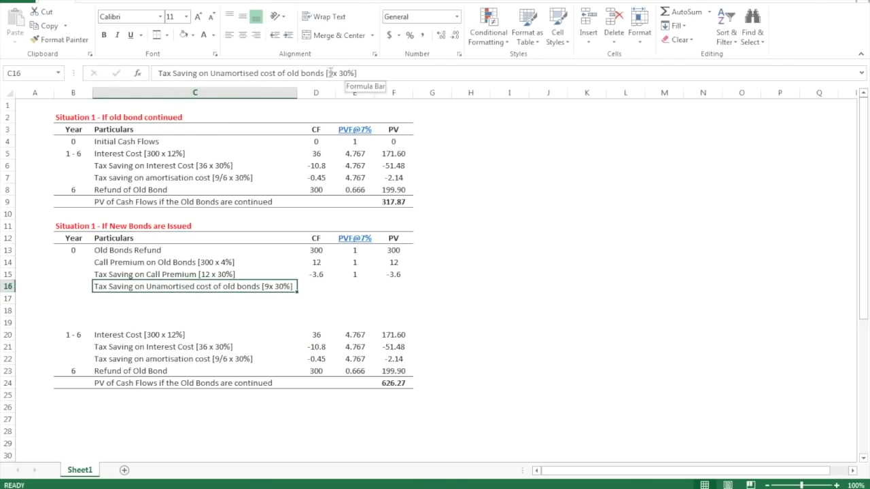
{"action": "left_click", "coordinate": [328, 73]}
{"action": "key", "text": "Return"}
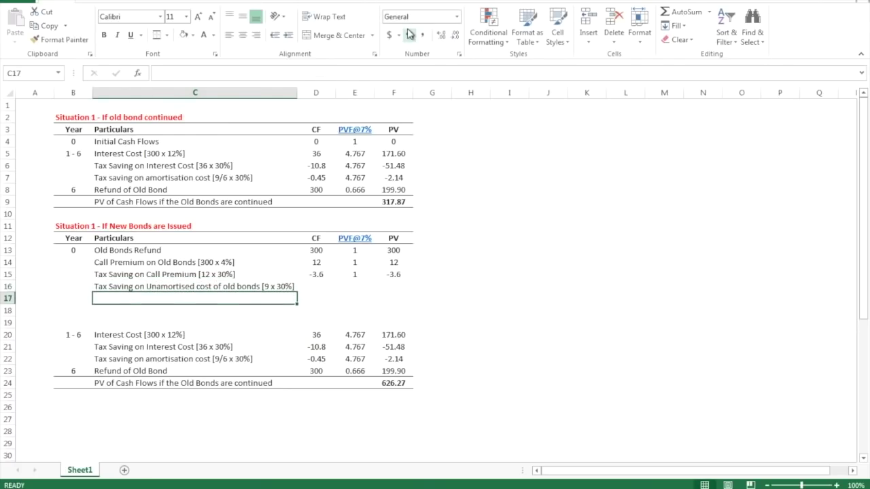
Enter -2.7 in D16 as the cash flow for the tax saving on unamortised cost
{"action": "key", "text": "Up"}
{"action": "key", "text": "Right"}
{"action": "type", "text": "-2.7"}
{"action": "key", "text": "Return"}
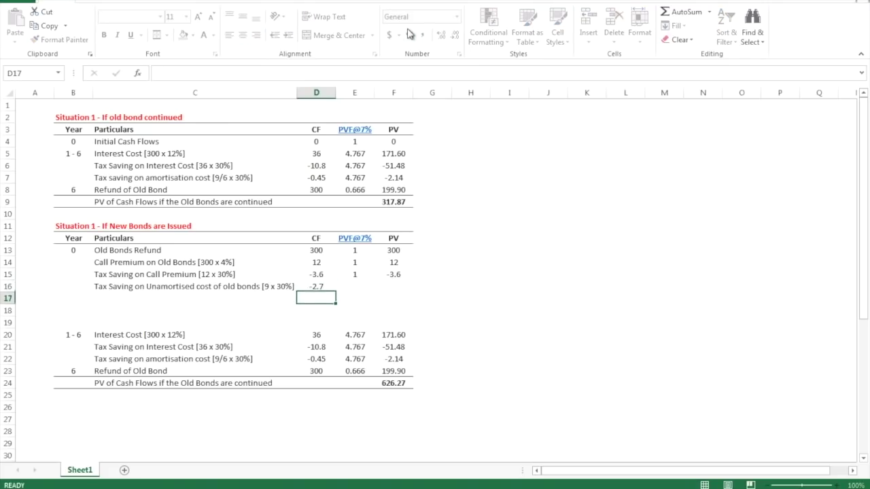
Copy the discount factor and present value formula from E15:F15 to the unamortised cost tax saving row, E16:F16
{"action": "key", "text": "Up"}
{"action": "key", "text": "Right"}
{"action": "key", "text": "Up"}
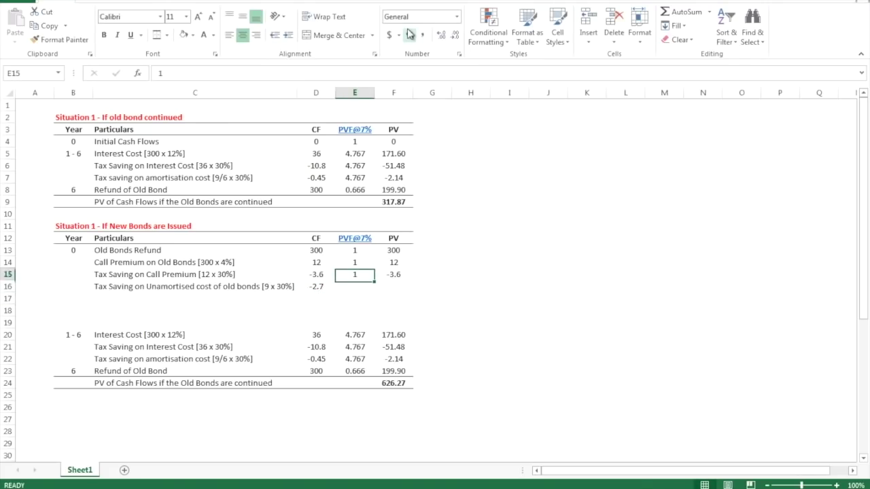
{"action": "key", "text": "shift+Right"}
{"action": "key", "text": "ctrl+c"}
{"action": "key", "text": "Down"}
{"action": "key", "text": "ctrl+v"}
{"action": "key", "text": "shift+Left"}
{"action": "key", "text": "Left"}
{"action": "key", "text": "Left"}
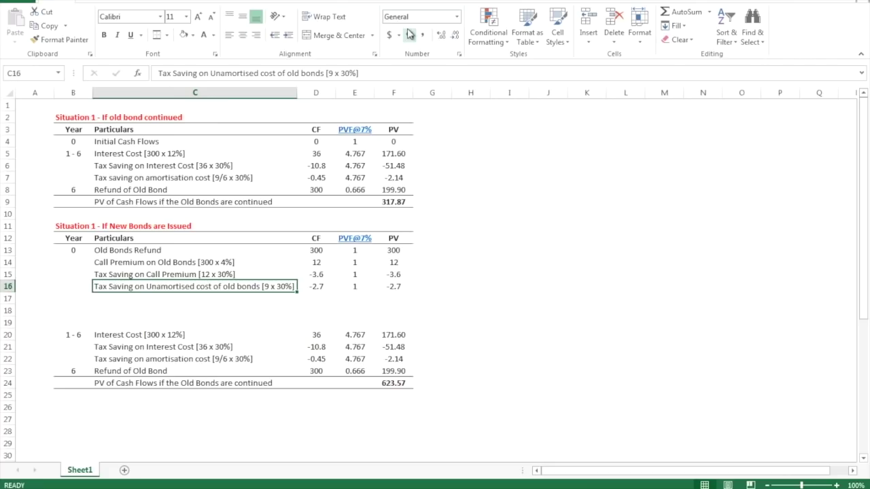
Review the year 0 items entered so far in the new bonds table, from the refund to the unamortised cost tax saving
{"action": "key", "text": "Down"}
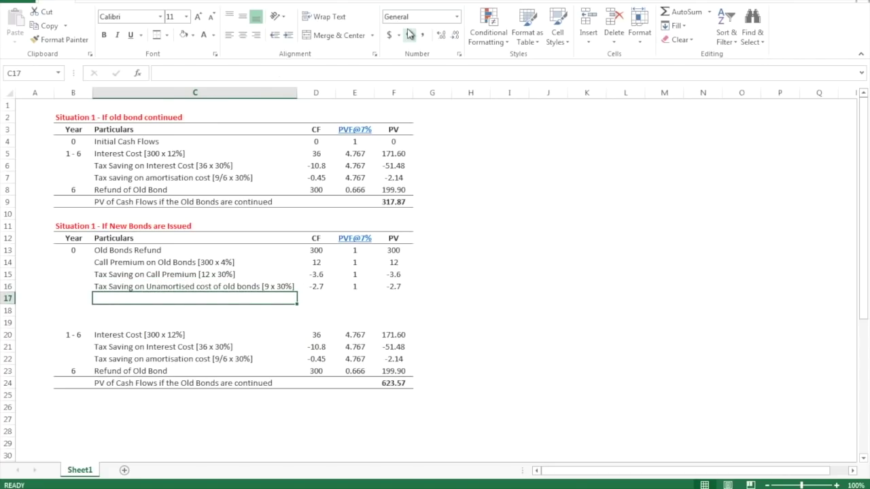
{"action": "key", "text": "Up"}
{"action": "key", "text": "Up"}
{"action": "key", "text": "Up"}
{"action": "key", "text": "Up"}
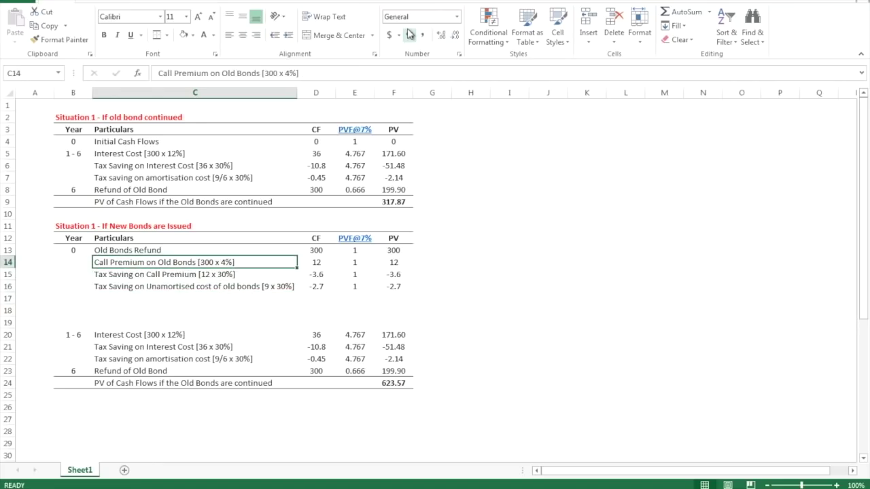
{"action": "key", "text": "Down"}
{"action": "key", "text": "Down"}
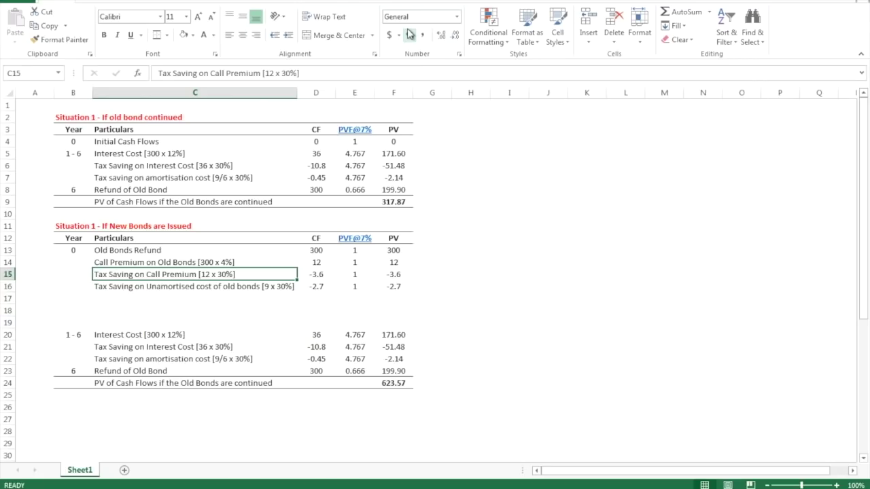
{"action": "key", "text": "Down"}
{"action": "key", "text": "Down"}
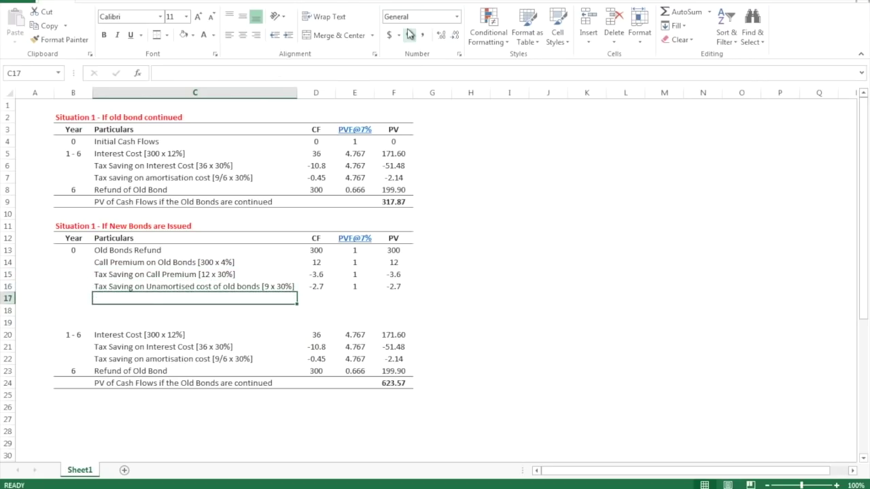
Add "New Bond Issued" in C17 with cash flow -300 and "Issue cost of new bonds" in C18 with cash flow 6
{"action": "type", "text": "New Bond Issued"}
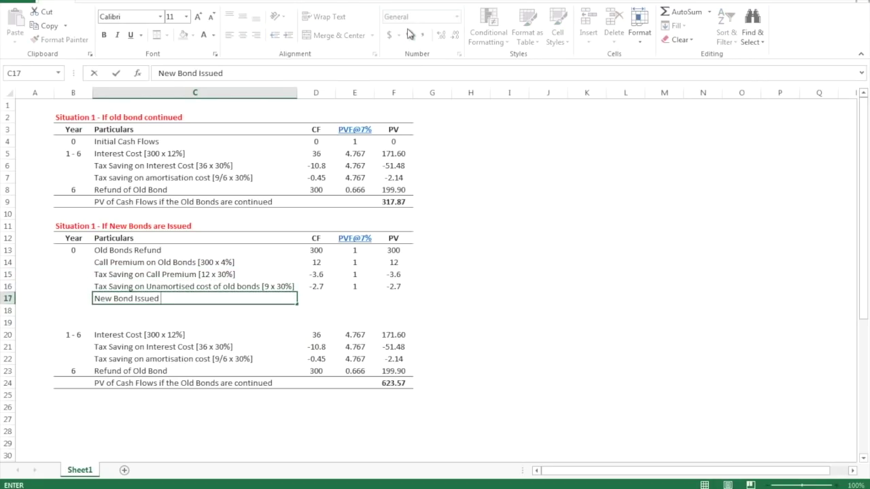
{"action": "key", "text": "Tab"}
{"action": "type", "text": "-300"}
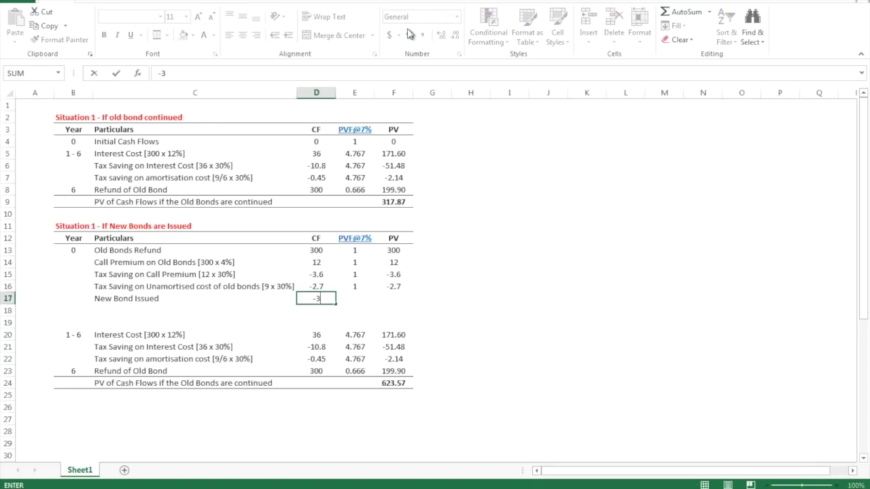
{"action": "key", "text": "Return"}
{"action": "type", "text": "Issue cost of new bonds"}
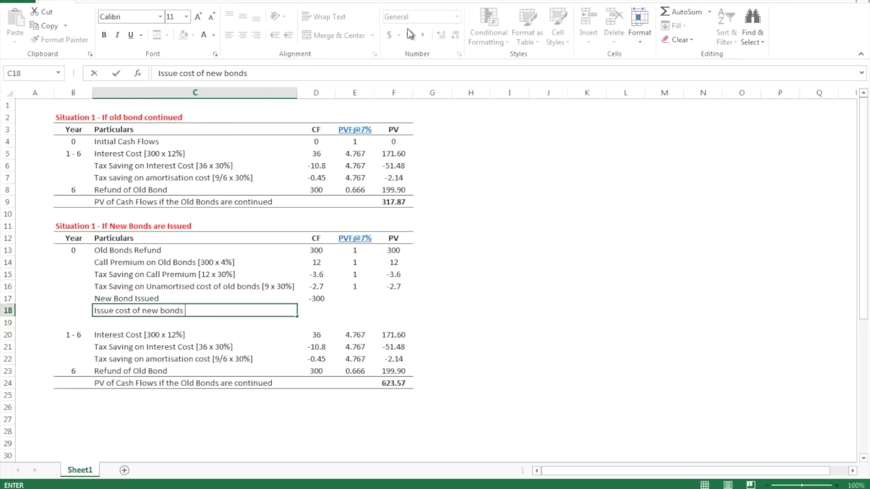
{"action": "key", "text": "Tab"}
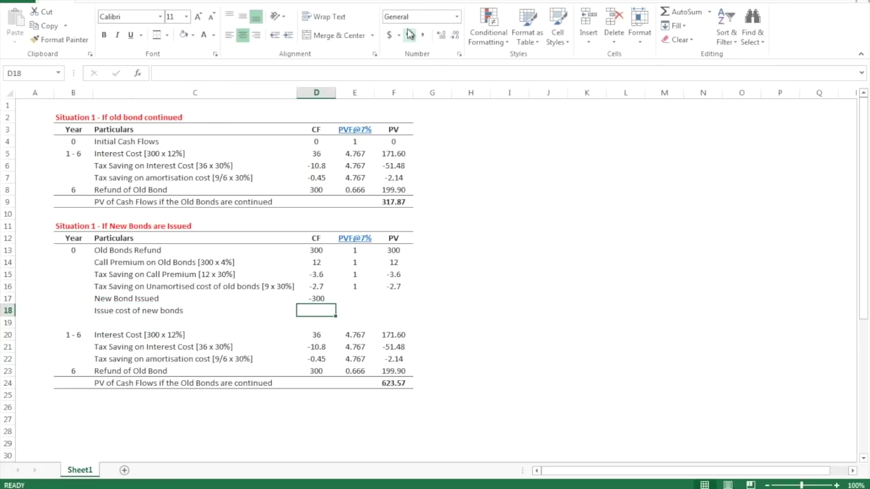
{"action": "type", "text": "6"}
Copy the discount factor and present value formula from E16:F16 to the new bond and issue cost rows, E17:F18
{"action": "key", "text": "Up"}
{"action": "key", "text": "Up"}
{"action": "key", "text": "Right"}
{"action": "key", "text": "shift+Right"}
{"action": "key", "text": "ctrl+c"}
{"action": "key", "text": "Down"}
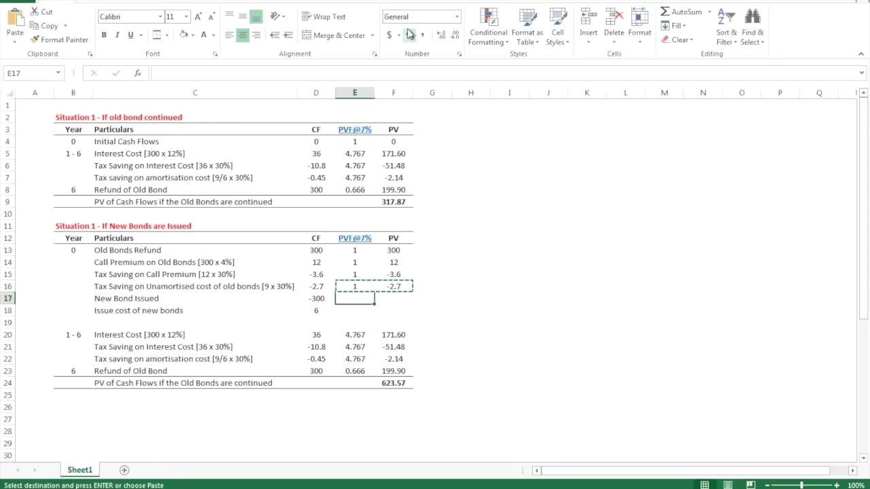
{"action": "key", "text": "Return"}
{"action": "key", "text": "ctrl+c"}
{"action": "key", "text": "Down"}
{"action": "key", "text": "Return"}
Review each year 0 item in the new bonds table from the old bonds refund to the issue cost, and the interest cost row
{"action": "key", "text": "Down"}
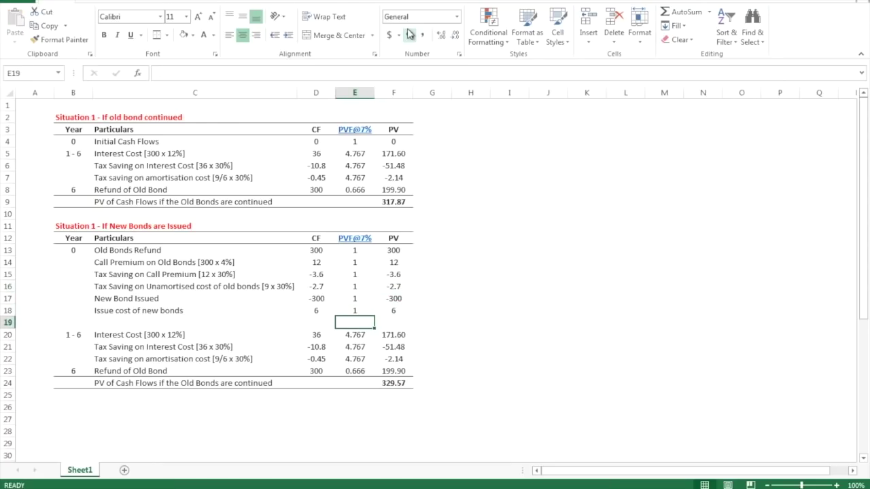
{"action": "key", "text": "Left"}
{"action": "key", "text": "Left"}
{"action": "key", "text": "Left"}
{"action": "key", "text": "Right"}
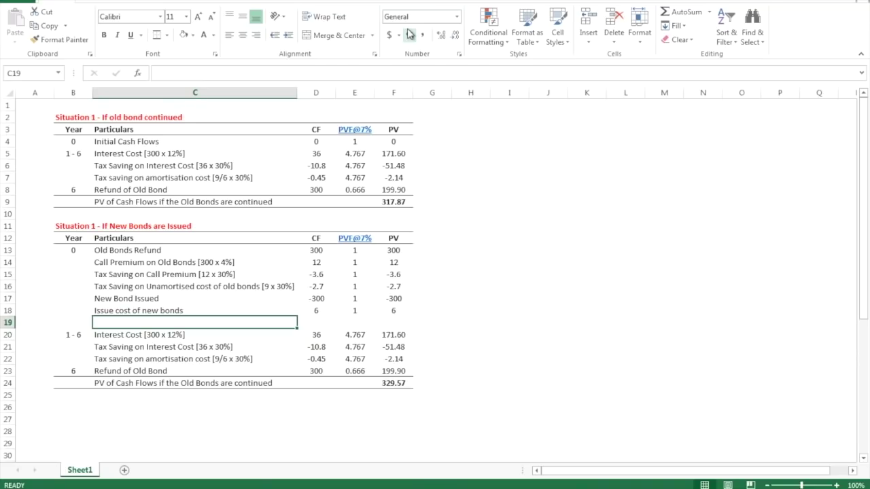
{"action": "key", "text": "Up"}
{"action": "key", "text": "Up"}
{"action": "key", "text": "Up"}
{"action": "key", "text": "Up"}
{"action": "key", "text": "Up"}
{"action": "key", "text": "Up"}
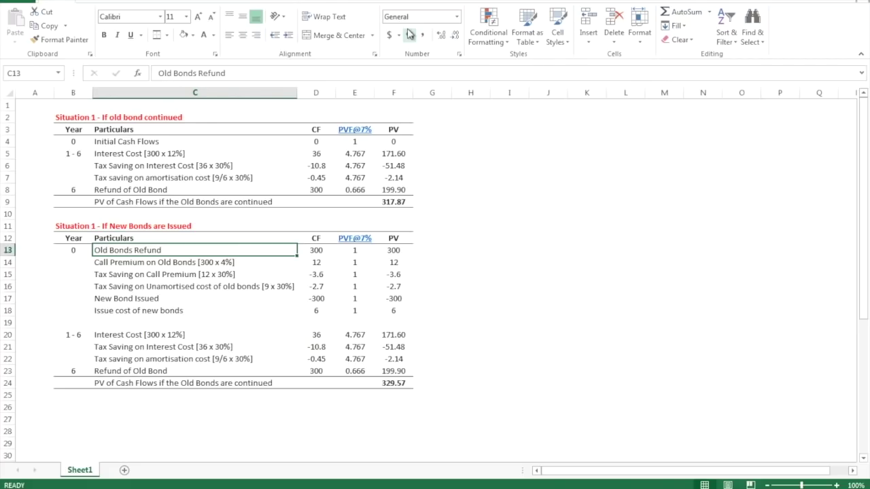
{"action": "key", "text": "Down"}
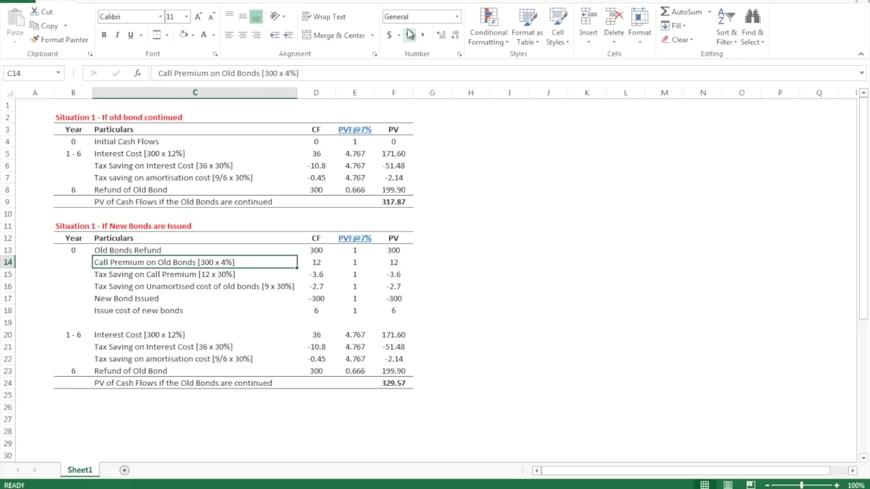
{"action": "key", "text": "Down"}
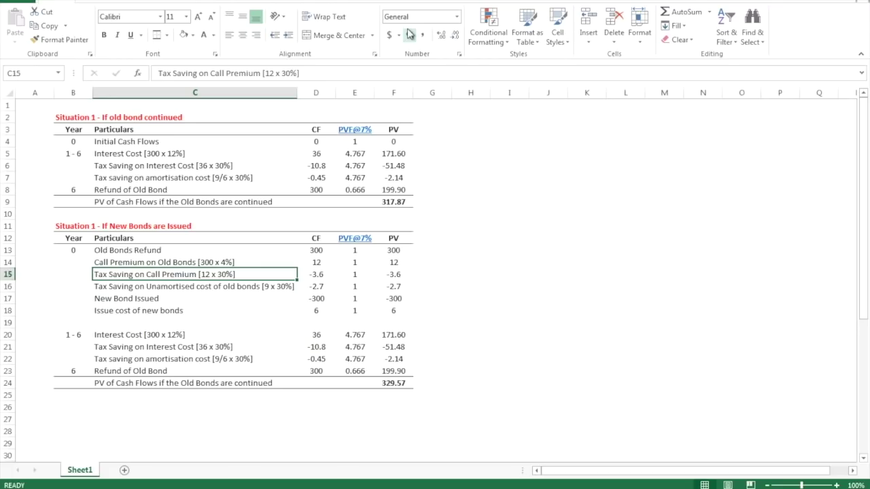
{"action": "key", "text": "Down"}
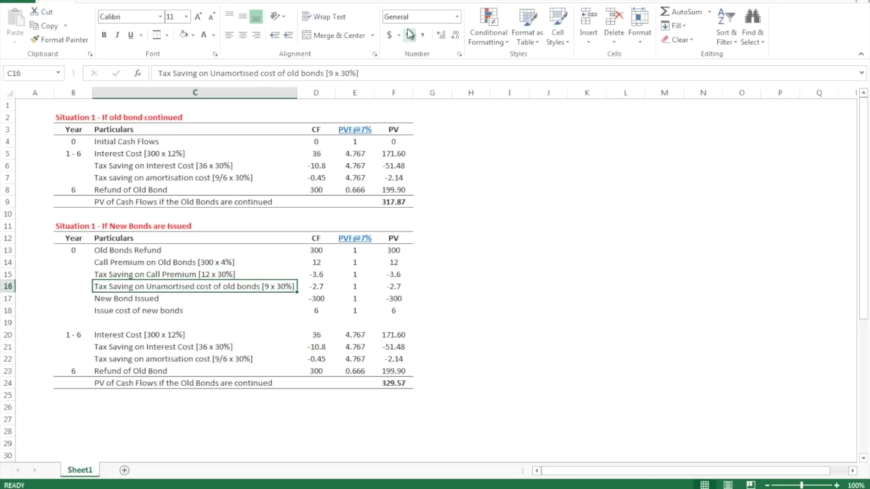
{"action": "key", "text": "Down"}
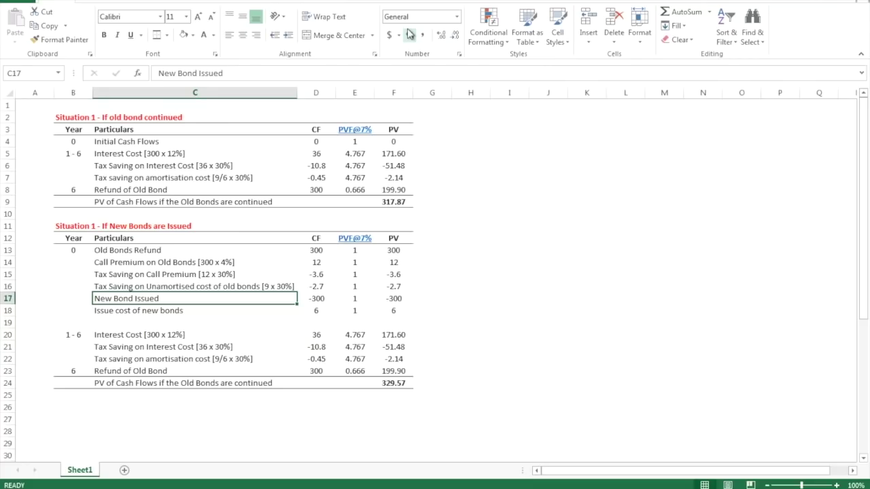
{"action": "key", "text": "Down"}
{"action": "key", "text": "Right"}
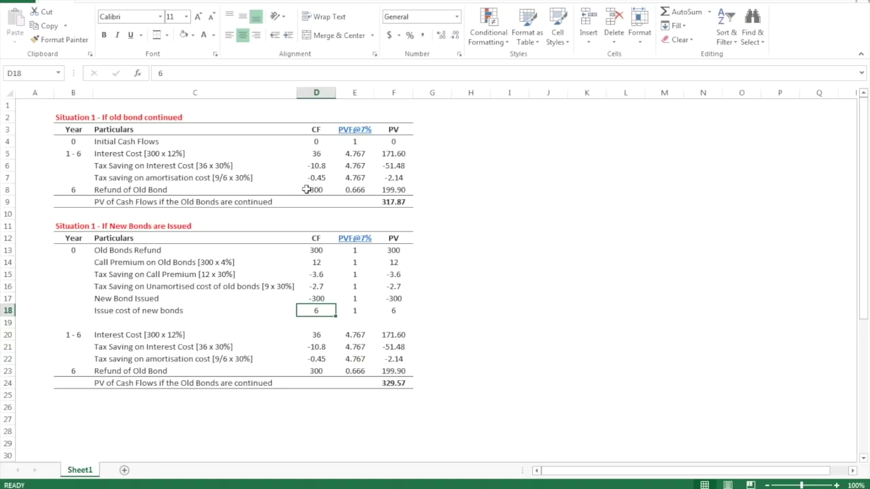
{"action": "left_click", "coordinate": [129, 335]}
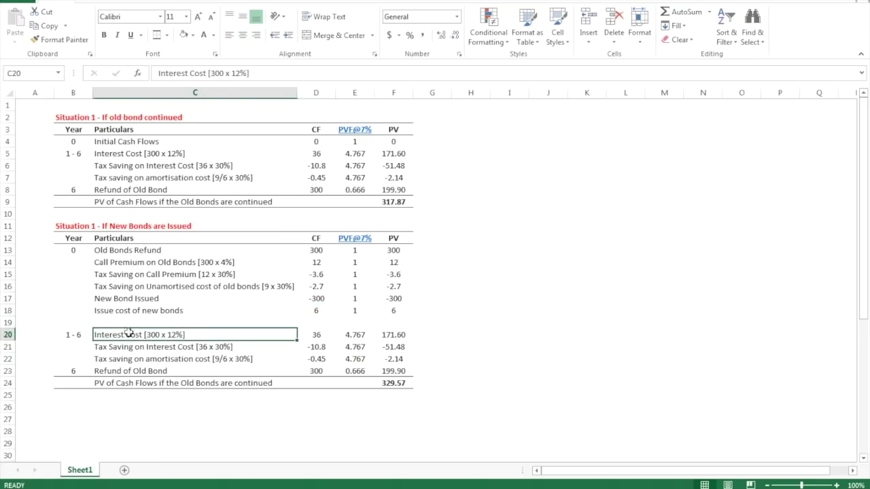
Change the interest cost label in C20 of the new bonds table to "Interest Cost [300 x 10%]"
{"action": "left_click", "coordinate": [69, 334]}
{"action": "key", "text": "ctrl+v"}
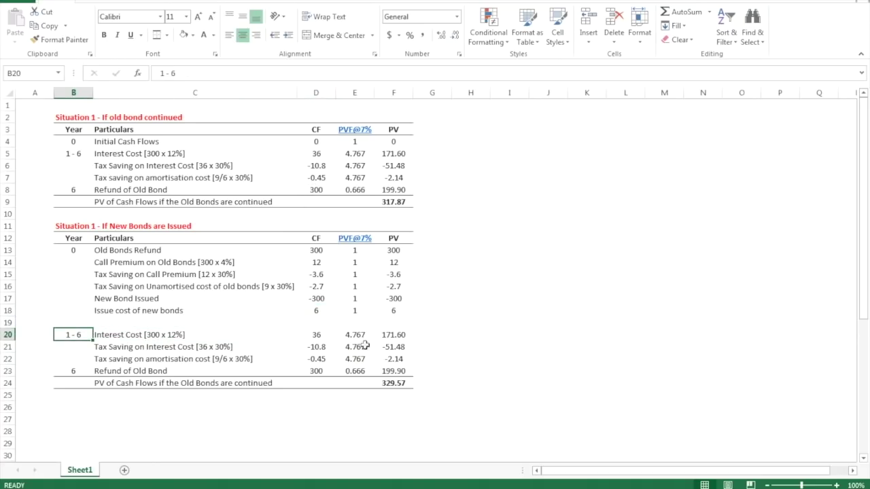
{"action": "left_click", "coordinate": [118, 336]}
{"action": "left_click", "coordinate": [231, 73]}
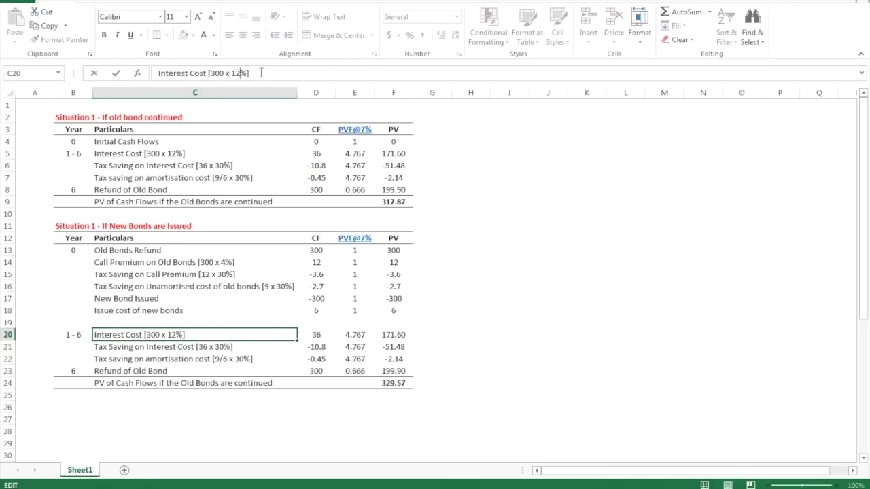
{"action": "key", "text": "Delete"}
{"action": "type", "text": "0"}
{"action": "key", "text": "Return"}
Set the new bonds interest cost cash flow in D20 to =10%*300
{"action": "key", "text": "Right"}
{"action": "key", "text": "Up"}
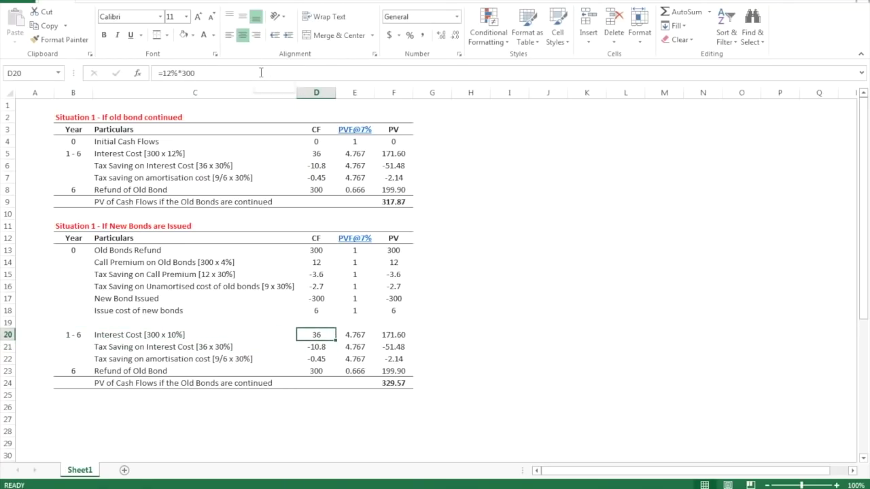
{"action": "left_click", "coordinate": [172, 72]}
{"action": "key", "text": "BackSpace"}
{"action": "type", "text": "0"}
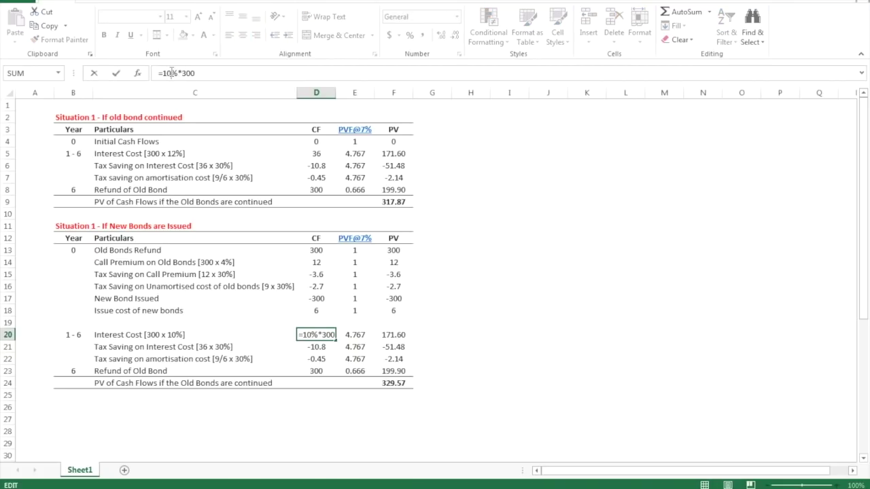
{"action": "key", "text": "Return"}
{"action": "key", "text": "Up"}
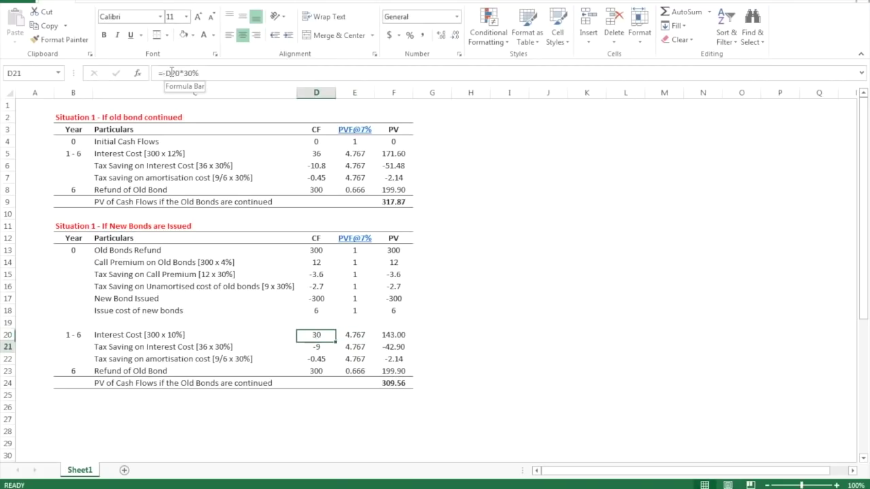
Change the label in C21 to "Tax Saving on Interest Cost [30 x 30%]" and check the cash flow formula in D21
{"action": "key", "text": "Down"}
{"action": "key", "text": "Left"}
{"action": "left_click", "coordinate": [272, 73]}
{"action": "key", "text": "BackSpace"}
{"action": "type", "text": "0"}
{"action": "key", "text": "Return"}
{"action": "key", "text": "Up"}
{"action": "key", "text": "Right"}
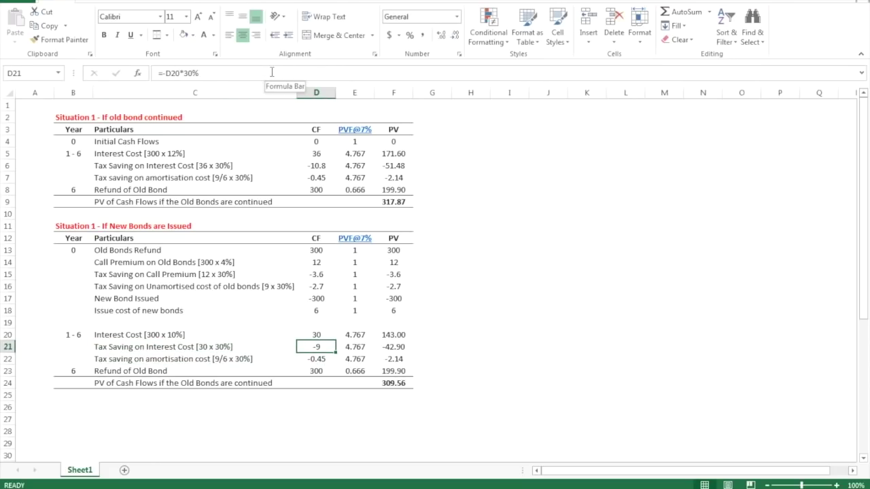
{"action": "left_click", "coordinate": [182, 73]}
{"action": "key", "text": "Return"}
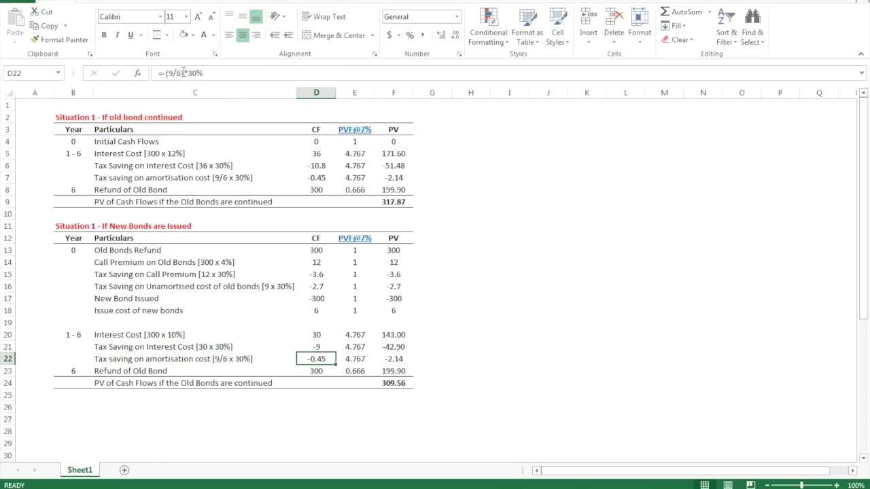
Change the label in C22 to "Tax saving on amortisation cost [6/6 x 30%]"
{"action": "key", "text": "Up"}
{"action": "key", "text": "Right"}
{"action": "key", "text": "Left"}
{"action": "key", "text": "Left"}
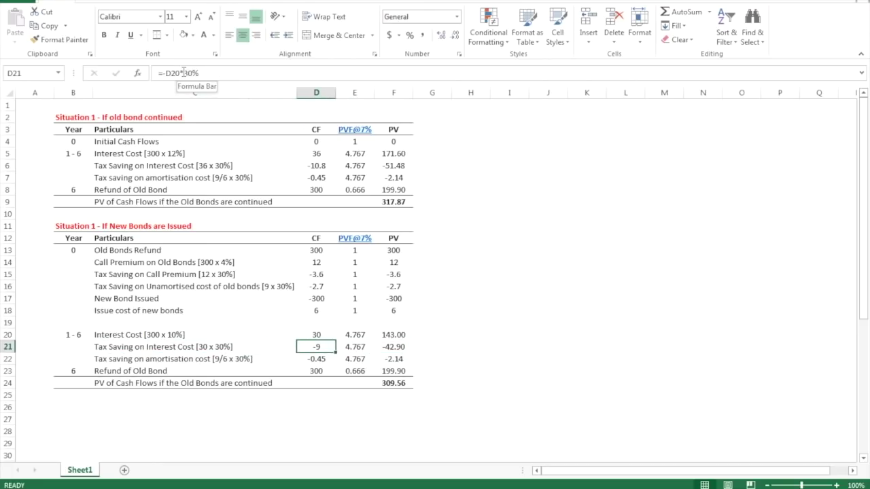
{"action": "key", "text": "Down"}
{"action": "left_click", "coordinate": [280, 73]}
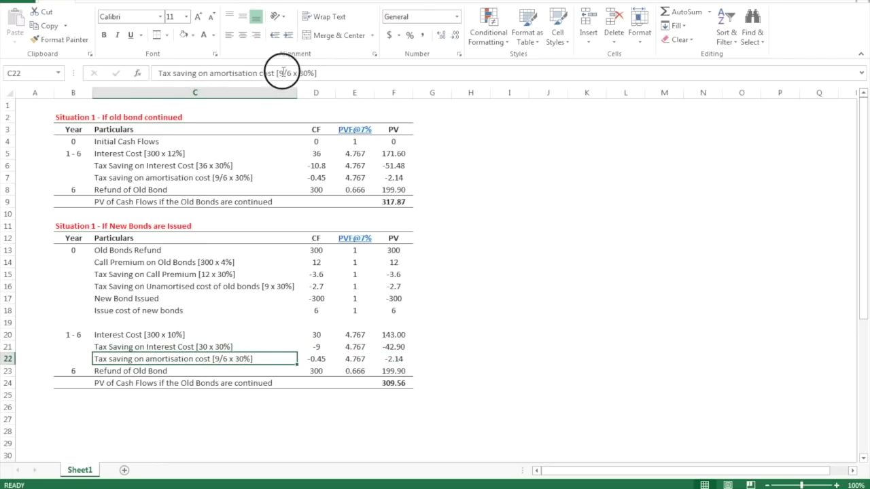
{"action": "key", "text": "BackSpace"}
{"action": "type", "text": "6"}
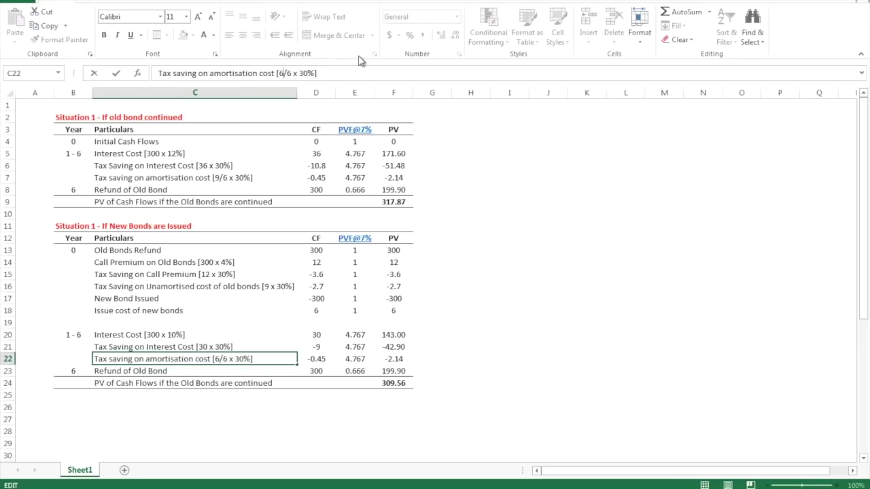
{"action": "key", "text": "Return"}
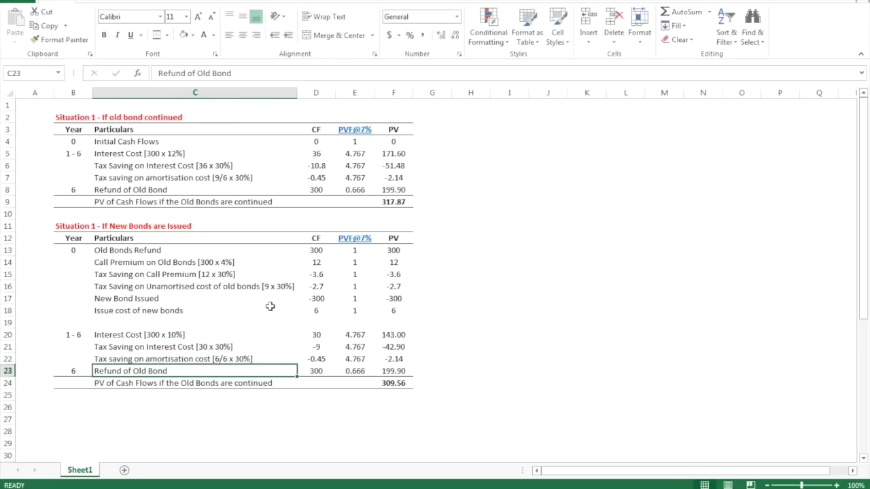
Check the new bonds issue cost in D18 and set the amortisation tax saving in D22 to =-(6/6)*30%
{"action": "key", "text": "Right"}
{"action": "key", "text": "Up"}
{"action": "key", "text": "Up"}
{"action": "key", "text": "Up"}
{"action": "key", "text": "Up"}
{"action": "key", "text": "Up"}
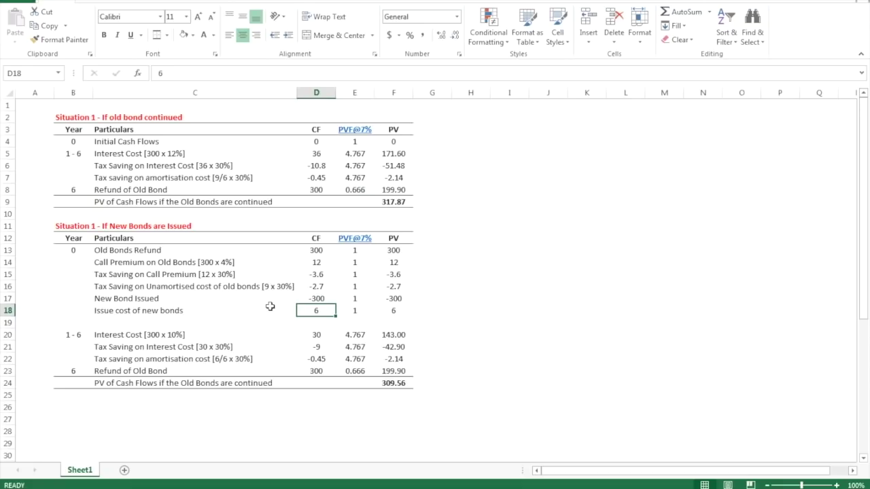
{"action": "left_click", "coordinate": [223, 359]}
{"action": "left_click_drag", "start_coordinate": [317, 370], "coordinate": [319, 362]}
{"action": "left_click", "coordinate": [317, 359]}
{"action": "left_click", "coordinate": [178, 73]}
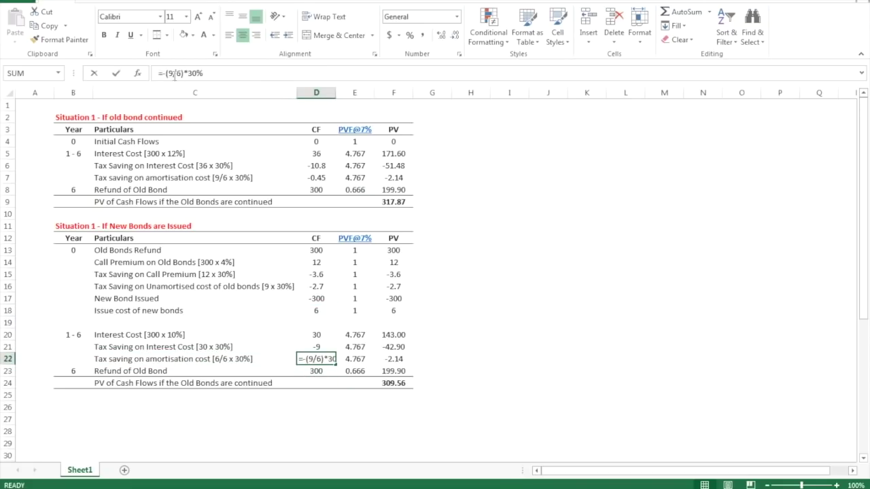
{"action": "left_click_drag", "start_coordinate": [167, 72], "coordinate": [157, 73]}
{"action": "type", "text": "6"}
{"action": "key", "text": "Return"}
{"action": "key", "text": "Up"}
{"action": "left_click", "coordinate": [158, 73]}
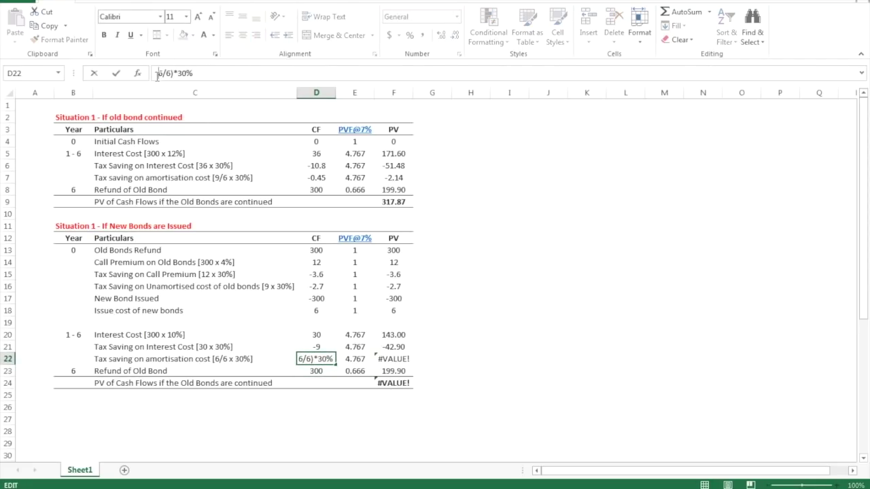
{"action": "type", "text": "=-("}
{"action": "key", "text": "Return"}
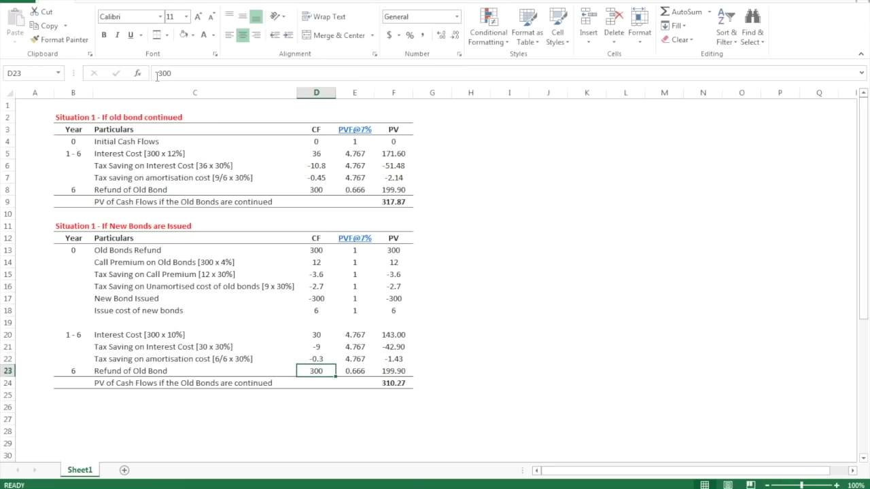
Check the present value formula of the amortisation tax saving in F22 and examine the year 6 refund row below it
{"action": "key", "text": "Up"}
{"action": "key", "text": "Right"}
{"action": "key", "text": "Right"}
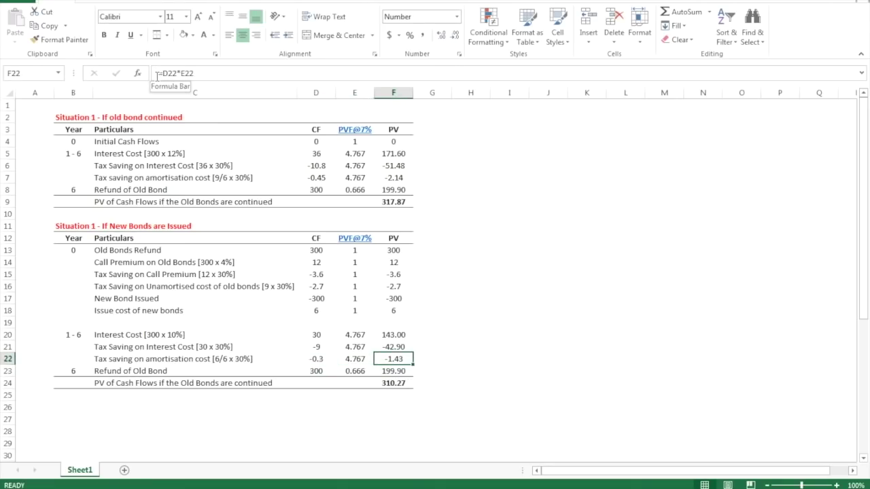
{"action": "key", "text": "Left"}
{"action": "key", "text": "Left"}
{"action": "key", "text": "Down"}
{"action": "key", "text": "Left"}
{"action": "key", "text": "Left"}
{"action": "key", "text": "Right"}
{"action": "key", "text": "Right"}
{"action": "key", "text": "Left"}
{"action": "key", "text": "Up"}
{"action": "key", "text": "Left"}
{"action": "key", "text": "Down"}
{"action": "key", "text": "Right"}
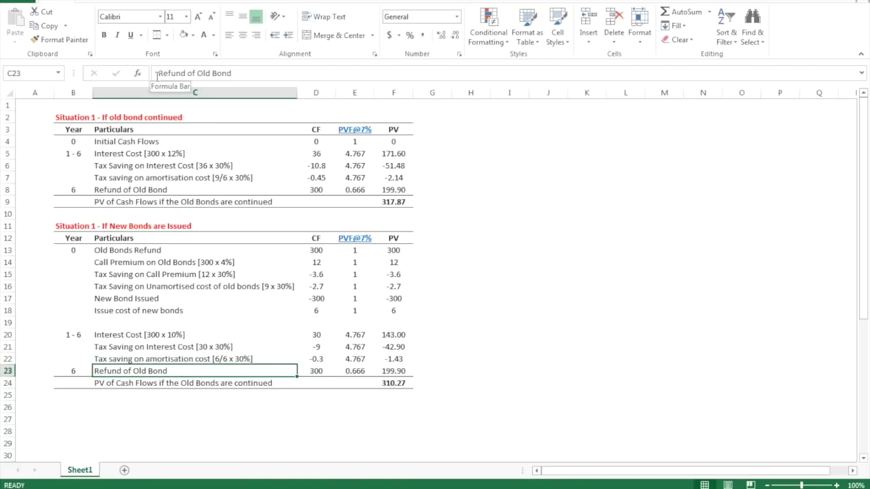
Change the label in C23 to "Refund of New Bonds" and check the total formula in F24
{"action": "left_click", "coordinate": [215, 72]}
{"action": "key", "text": "BackSpace"}
{"action": "key", "text": "BackSpace"}
{"action": "key", "text": "BackSpace"}
{"action": "key", "text": "BackSpace"}
{"action": "type", "text": "New "}
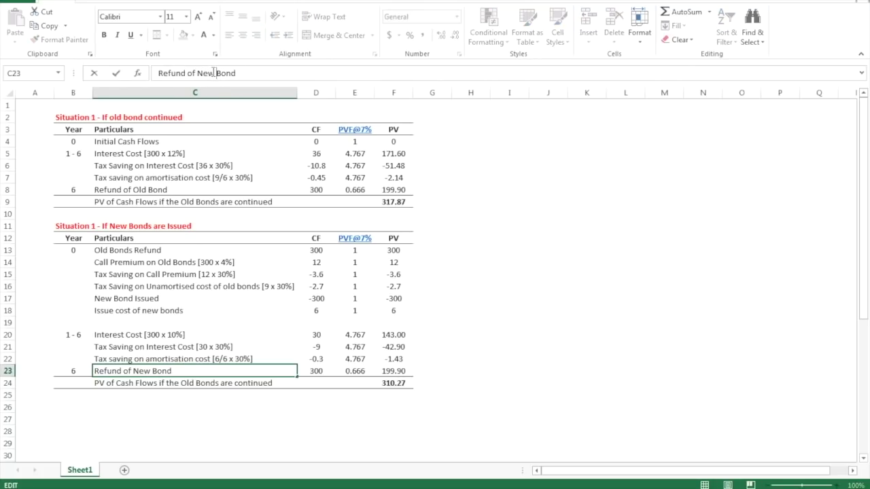
{"action": "type", "text": "s"}
{"action": "key", "text": "Return"}
{"action": "key", "text": "Right"}
{"action": "key", "text": "Right"}
{"action": "key", "text": "Right"}
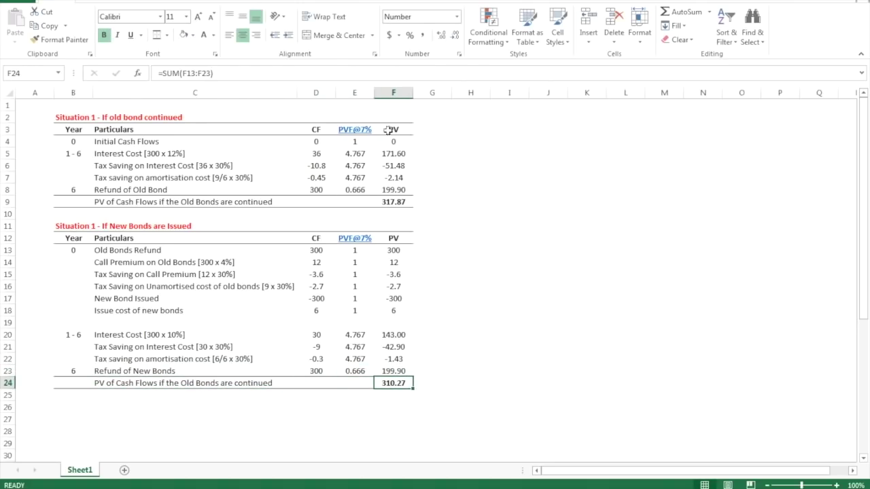
Make the old bonds interest cost in D5 an outflow with the formula =-12%*300
{"action": "left_click", "coordinate": [316, 154]}
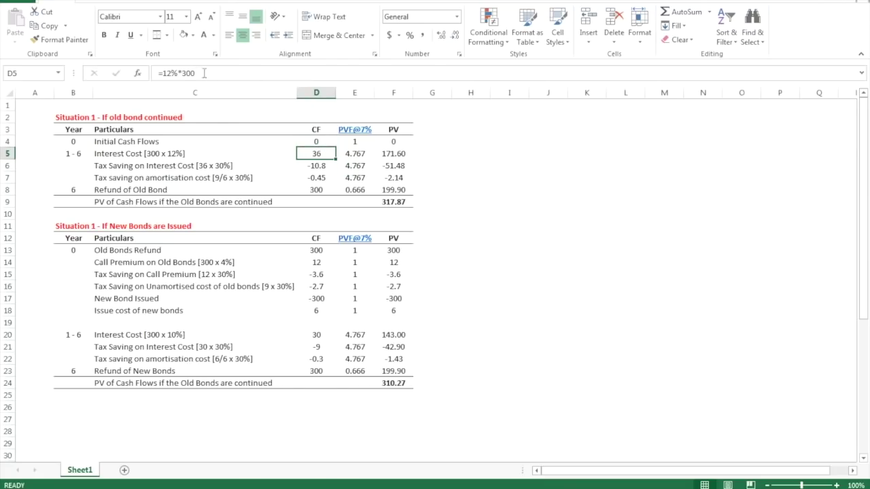
{"action": "left_click", "coordinate": [160, 76]}
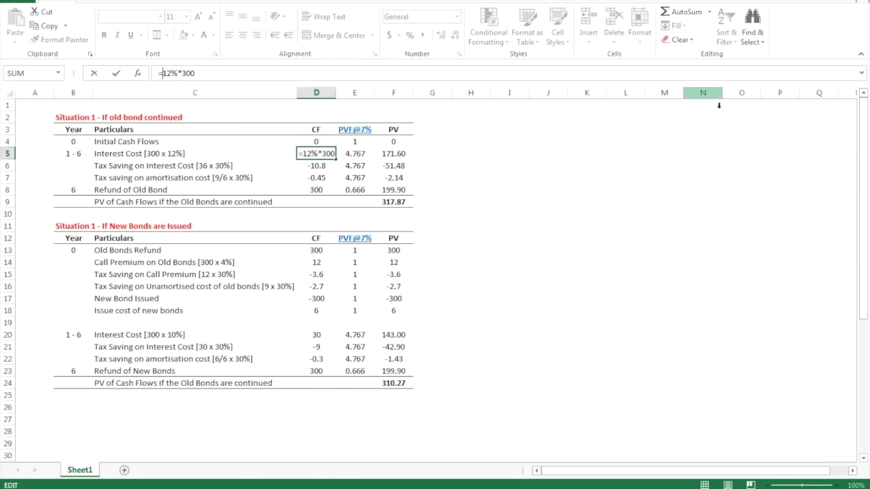
{"action": "left_click", "coordinate": [455, 239]}
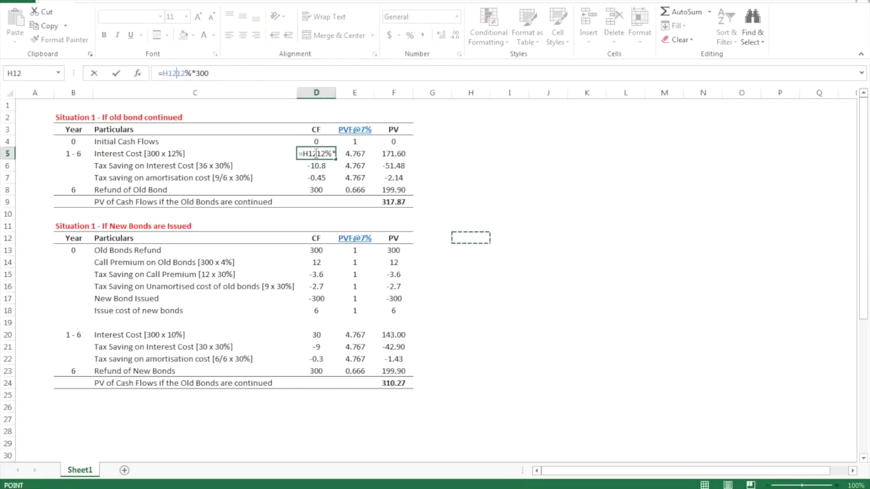
{"action": "key", "text": "Escape"}
{"action": "left_click", "coordinate": [162, 73]}
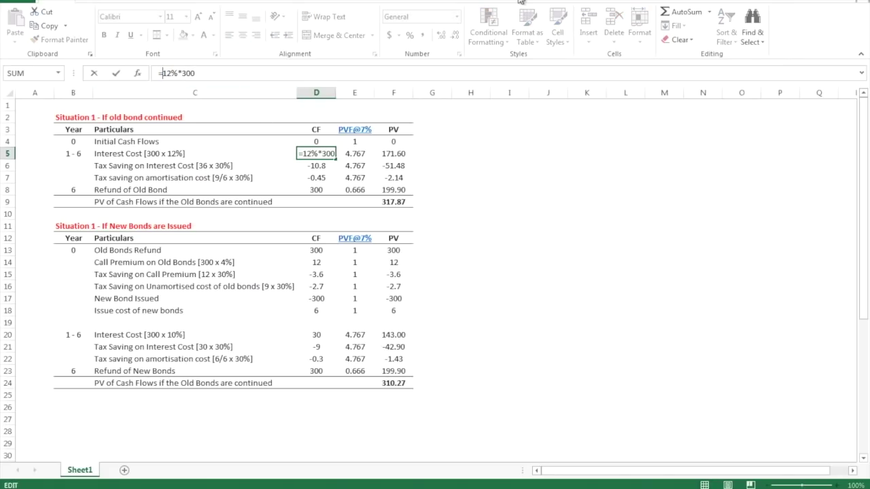
{"action": "type", "text": "-"}
{"action": "key", "text": "Return"}
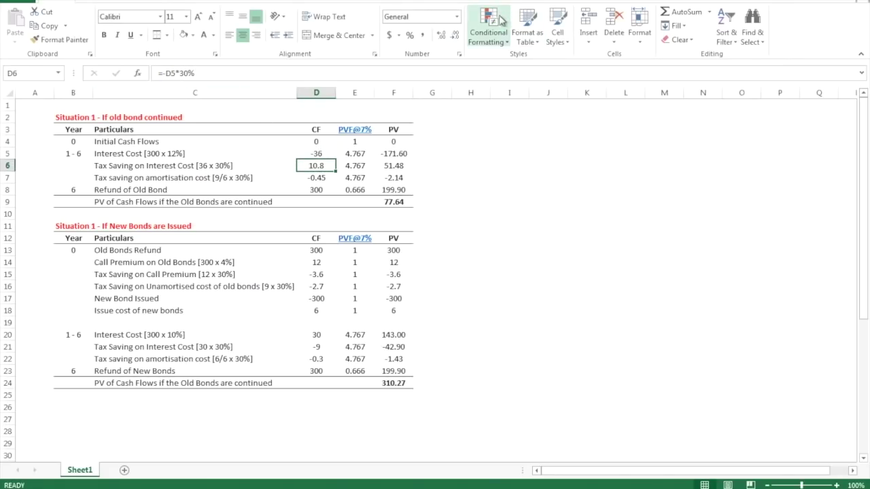
Set the old bonds amortisation tax saving in D7 to =(9/6)*30% and the old bond refund in D8 to -300
{"action": "key", "text": "Down"}
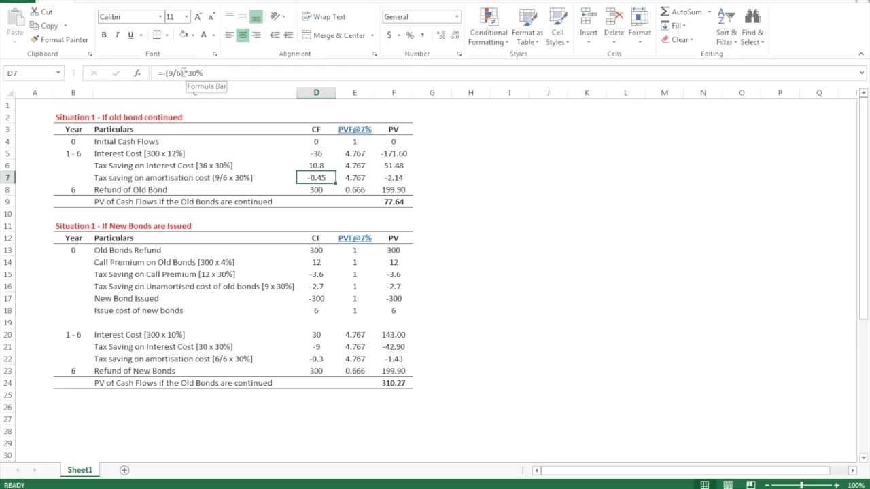
{"action": "left_click", "coordinate": [166, 73]}
{"action": "key", "text": "BackSpace"}
{"action": "key", "text": "Return"}
{"action": "left_click", "coordinate": [166, 73]}
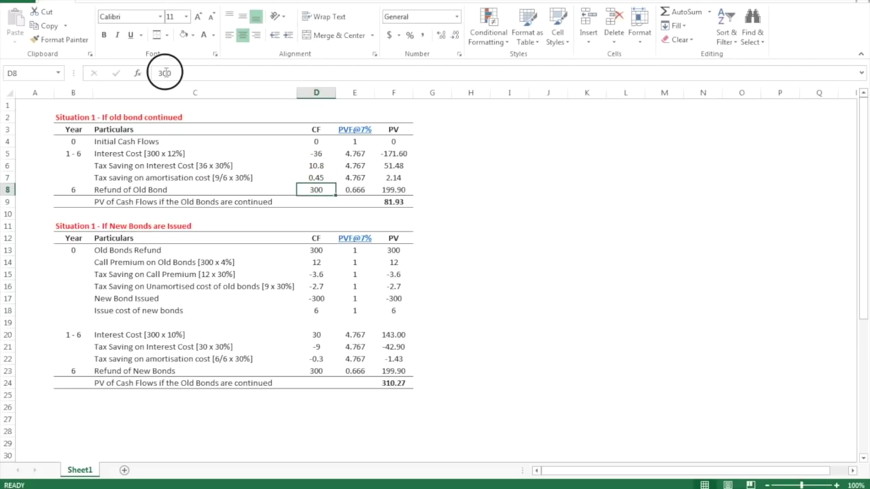
{"action": "type", "text": "-"}
{"action": "key", "text": "Return"}
Set the year 0 old bonds refund in D13 to -300 and the call premium in D14 to -12
{"action": "key", "text": "Down"}
{"action": "key", "text": "Down"}
{"action": "key", "text": "Down"}
{"action": "key", "text": "Down"}
{"action": "left_click", "coordinate": [166, 73]}
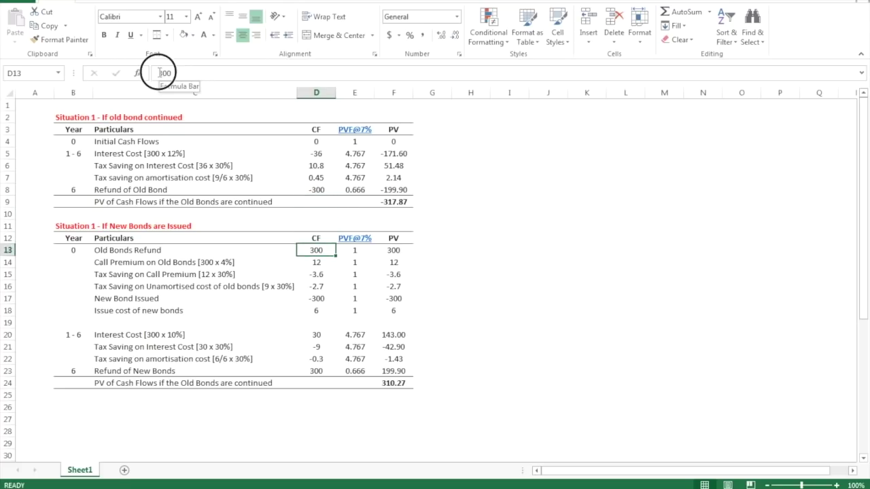
{"action": "type", "text": "-"}
{"action": "key", "text": "Return"}
{"action": "left_click", "coordinate": [161, 73]}
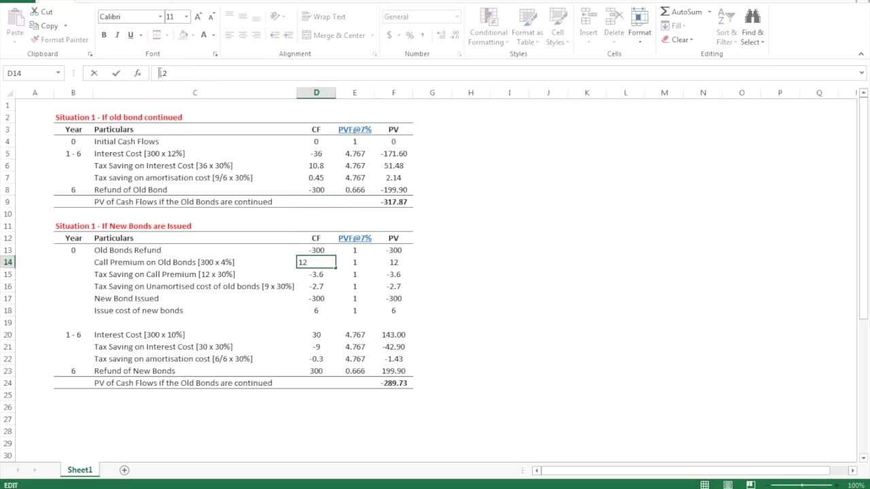
{"action": "type", "text": "-"}
{"action": "key", "text": "Return"}
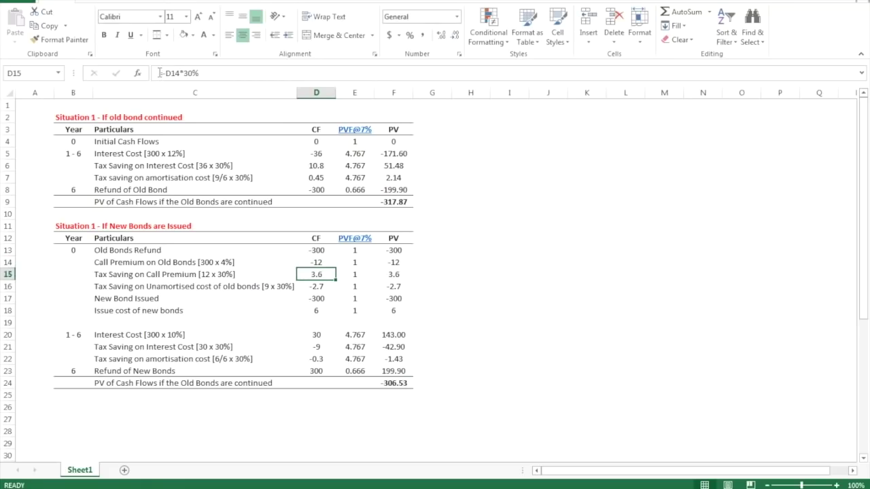
Set the tax saving on unamortised cost in D16 to 2.7 and the new bond issue cash flow in D17 to 300
{"action": "key", "text": "Return"}
{"action": "left_click", "coordinate": [158, 73]}
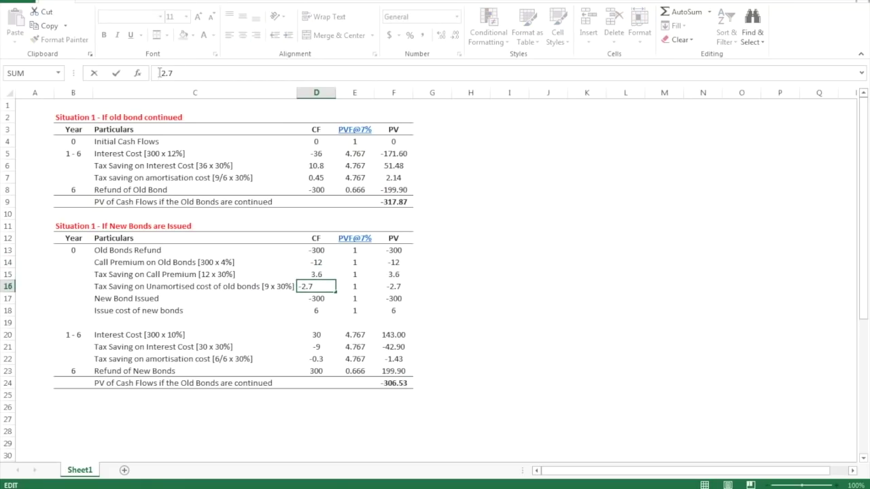
{"action": "key", "text": "Delete"}
{"action": "left_click", "coordinate": [160, 73]}
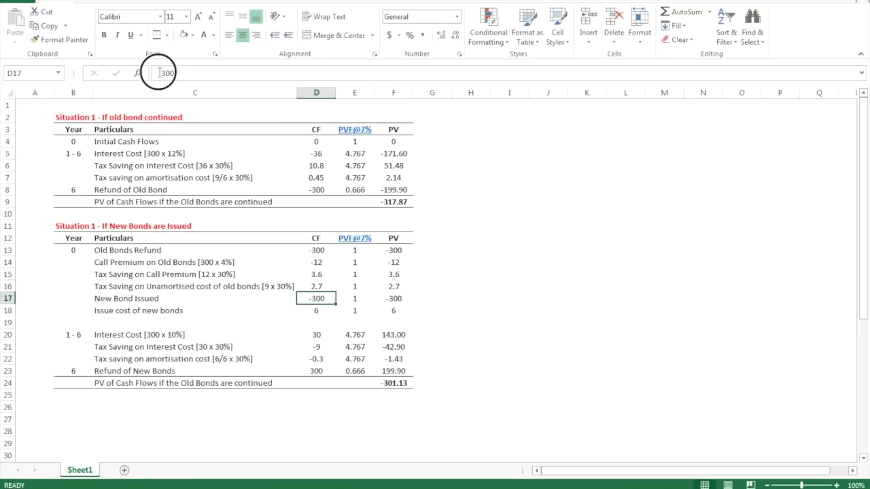
{"action": "key", "text": "BackSpace"}
{"action": "key", "text": "Return"}
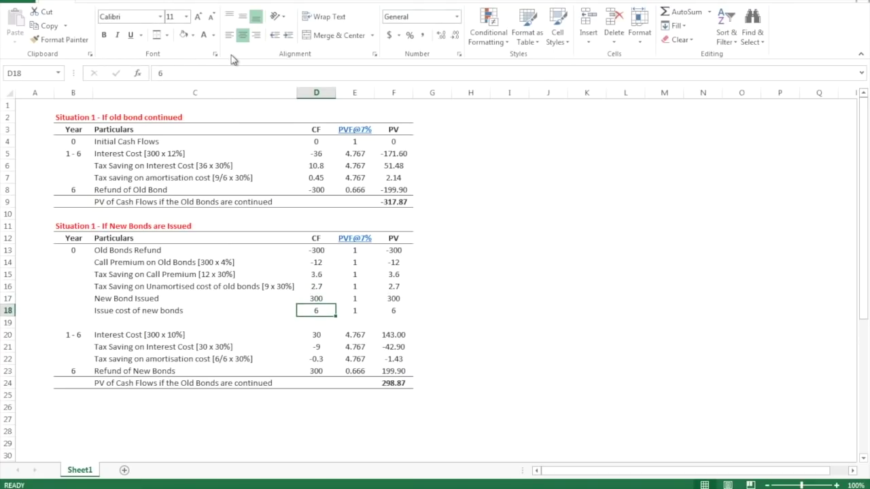
Set the issue cost of new bonds in D18 to -6 and make the interest cost formula in D20 negative
{"action": "left_click", "coordinate": [159, 73]}
{"action": "type", "text": "-"}
{"action": "key", "text": "Return"}
{"action": "key", "text": "Return"}
{"action": "left_click", "coordinate": [158, 74]}
{"action": "type", "text": "-"}
{"action": "key", "text": "Return"}
Make the new bonds amortisation tax saving in D22 an inflow with the formula =(6/6)*30%
{"action": "key", "text": "Return"}
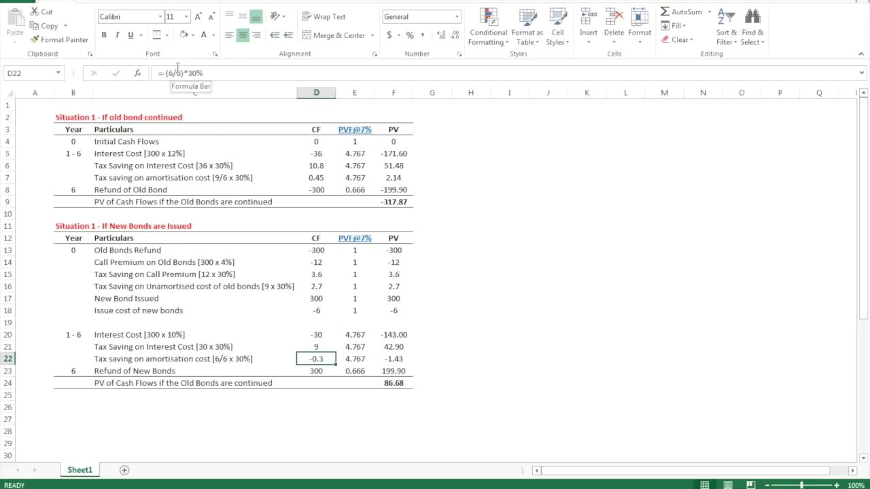
{"action": "left_click", "coordinate": [177, 73]}
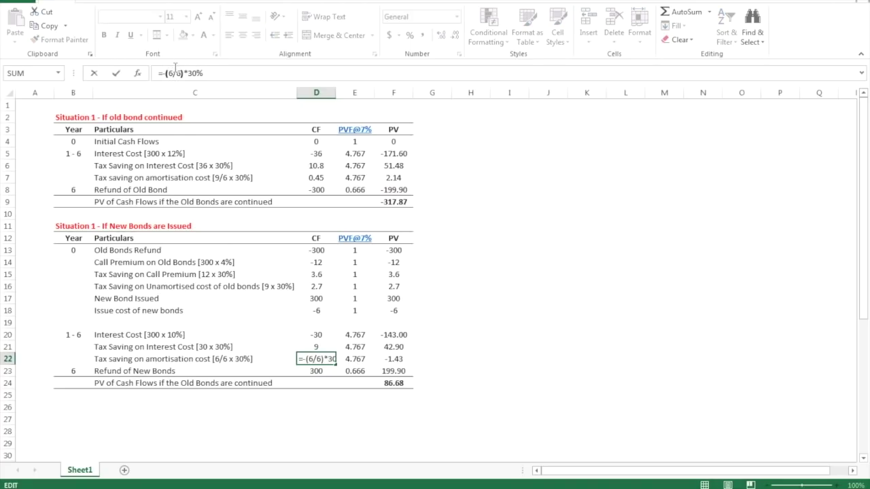
{"action": "key", "text": "BackSpace"}
{"action": "key", "text": "Return"}
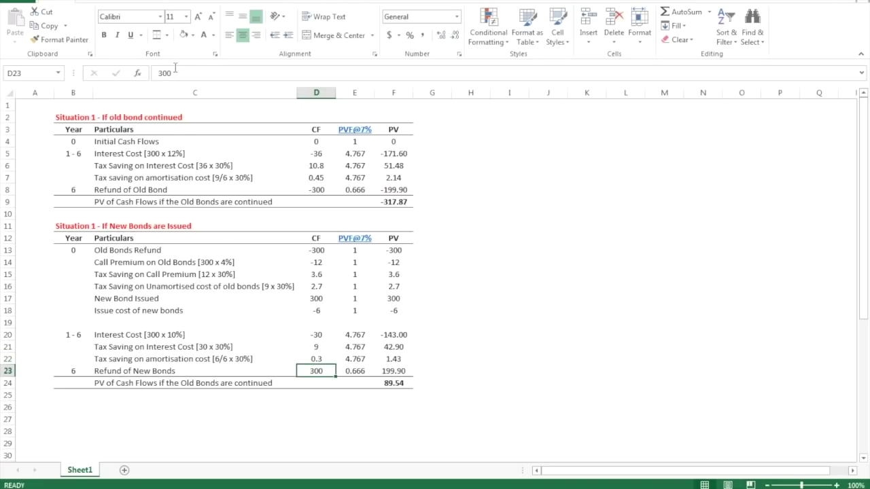
Set the year 6 refund of new bonds cash flow in D23 to -300
{"action": "key", "text": "Return"}
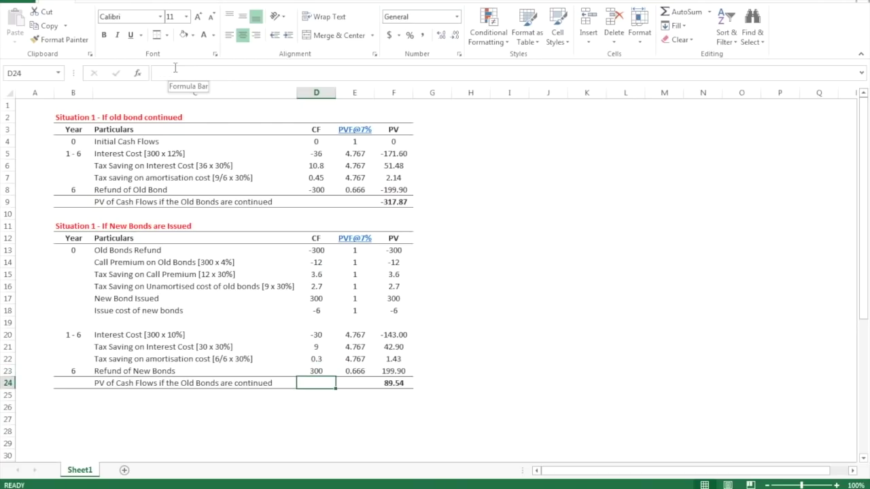
{"action": "key", "text": "Up"}
{"action": "left_click", "coordinate": [159, 73]}
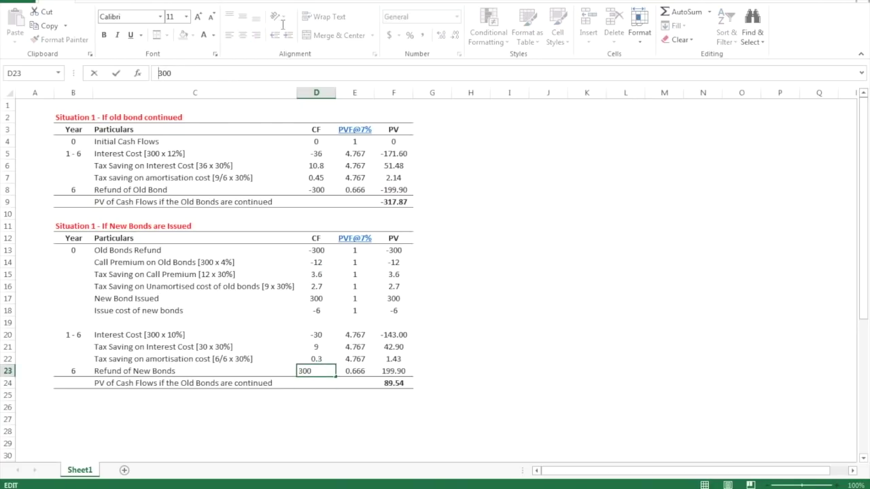
{"action": "type", "text": "-"}
{"action": "key", "text": "Return"}
{"action": "key", "text": "Right"}
{"action": "key", "text": "Right"}
{"action": "key", "text": "Left"}
{"action": "key", "text": "Left"}
{"action": "key", "text": "Left"}
{"action": "key", "text": "Right"}
{"action": "key", "text": "Right"}
{"action": "key", "text": "Right"}
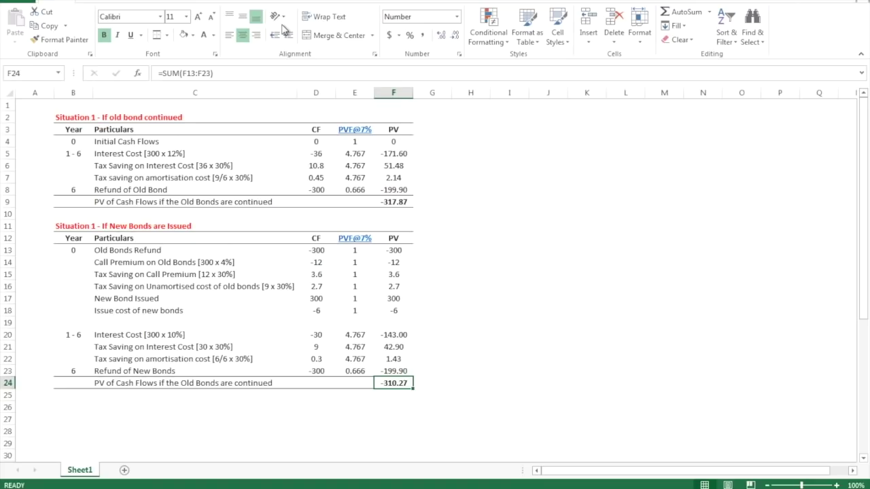
{"action": "key", "text": "Down"}
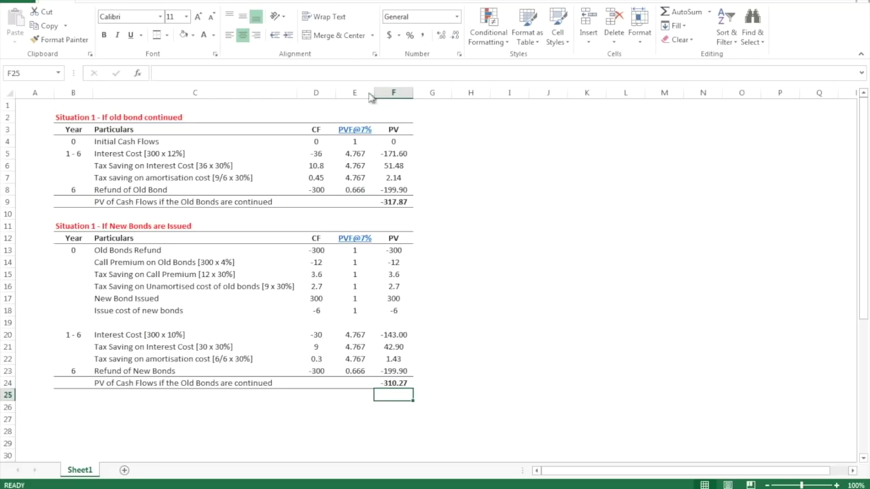
Color the present value totals in F9 and F24 red
{"action": "left_click", "coordinate": [394, 202]}
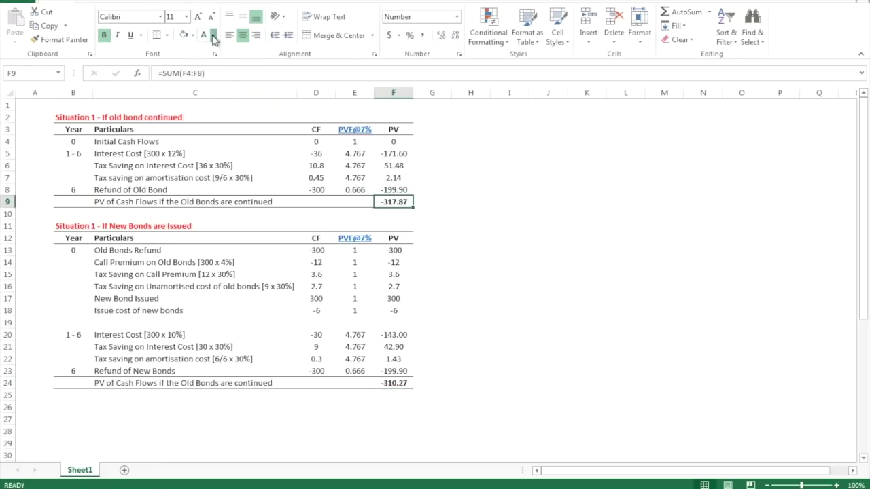
{"action": "left_click", "coordinate": [213, 34]}
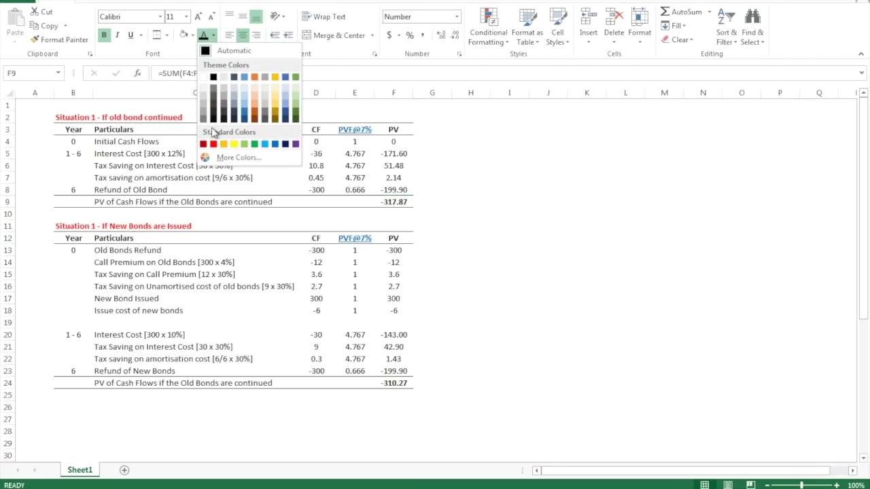
{"action": "left_click", "coordinate": [213, 144]}
{"action": "left_click", "coordinate": [395, 383]}
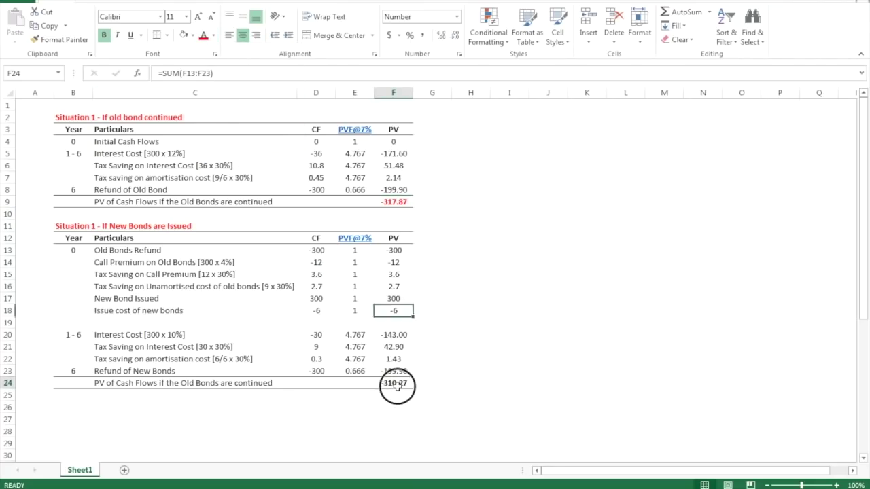
{"action": "left_click", "coordinate": [203, 34]}
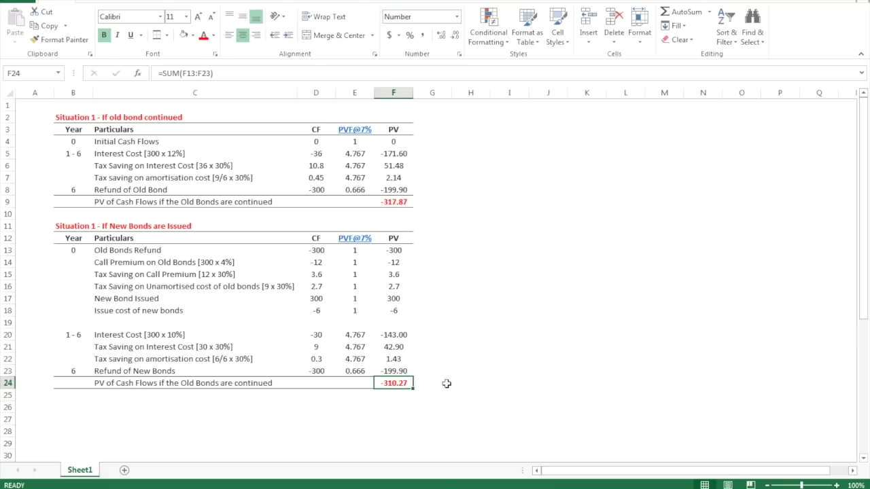
Reword the total label in C24 to "PV of Cash Flows if the New Bonds are Issued"
{"action": "key", "text": "Left"}
{"action": "key", "text": "Left"}
{"action": "key", "text": "Left"}
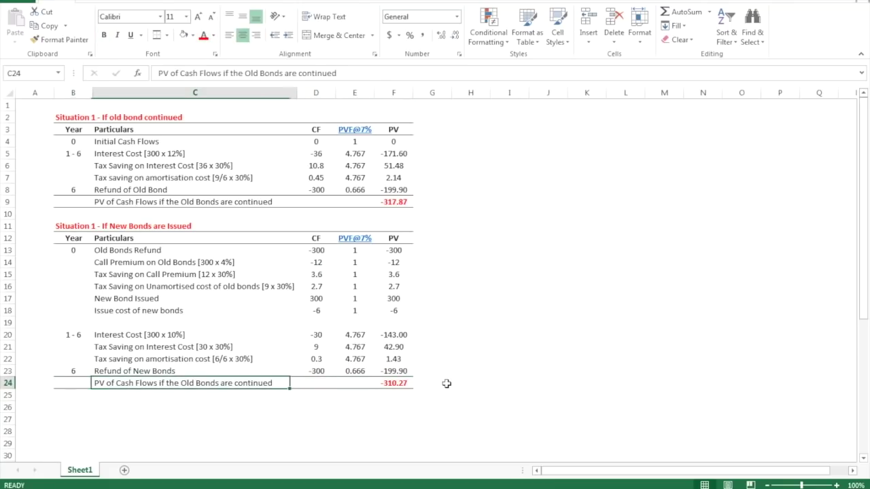
{"action": "double_click", "coordinate": [252, 73]}
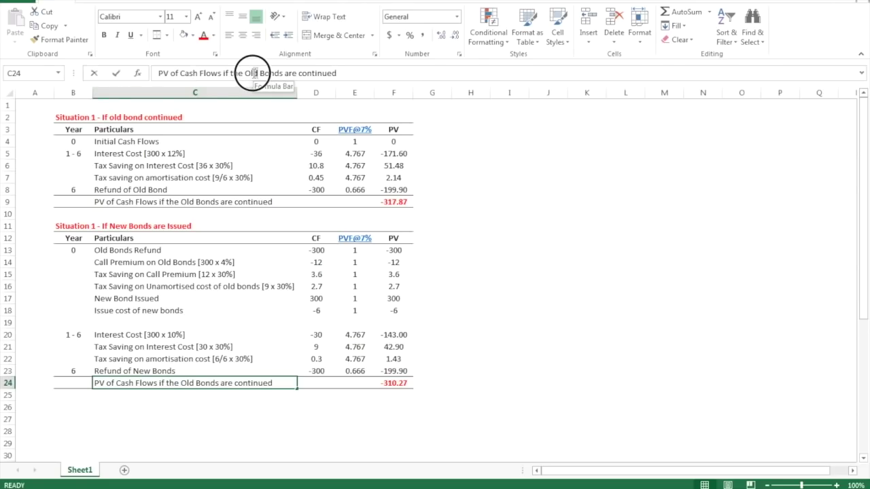
{"action": "type", "text": "New"}
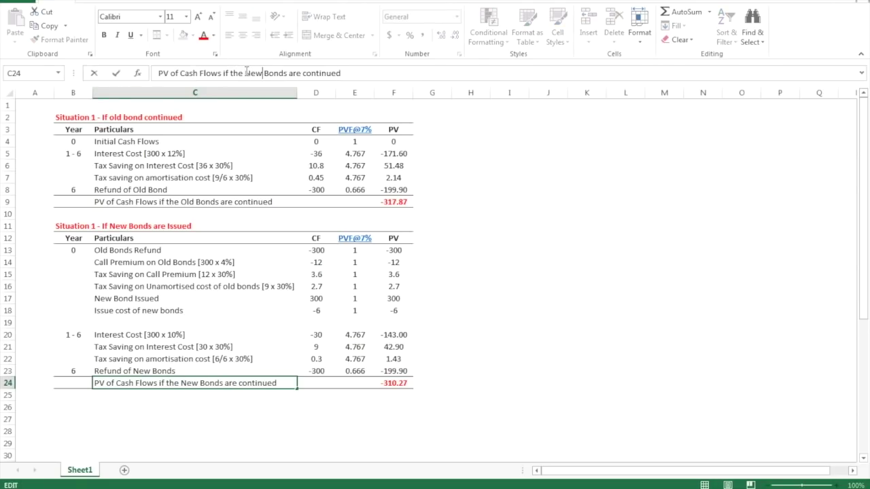
{"action": "left_click_drag", "start_coordinate": [355, 72], "coordinate": [304, 73]}
{"action": "key", "text": "BackSpace"}
{"action": "type", "text": "Issued"}
{"action": "key", "text": "Return"}
Make the total labels in C24 and C9 bold
{"action": "key", "text": "Up"}
{"action": "key", "text": "shift+Right"}
{"action": "key", "text": "shift+Left"}
{"action": "key", "text": "ctrl+b"}
{"action": "key", "text": "Up"}
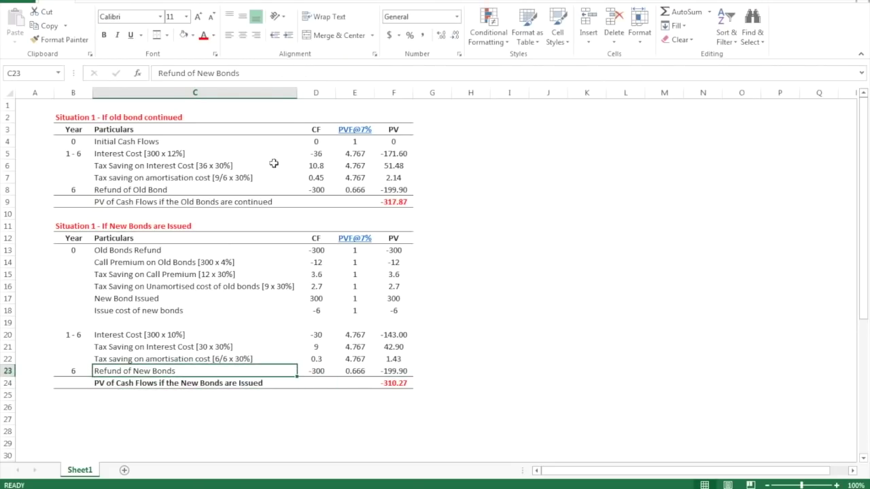
{"action": "left_click", "coordinate": [214, 207]}
{"action": "key", "text": "ctrl+b"}
{"action": "left_click", "coordinate": [162, 382]}
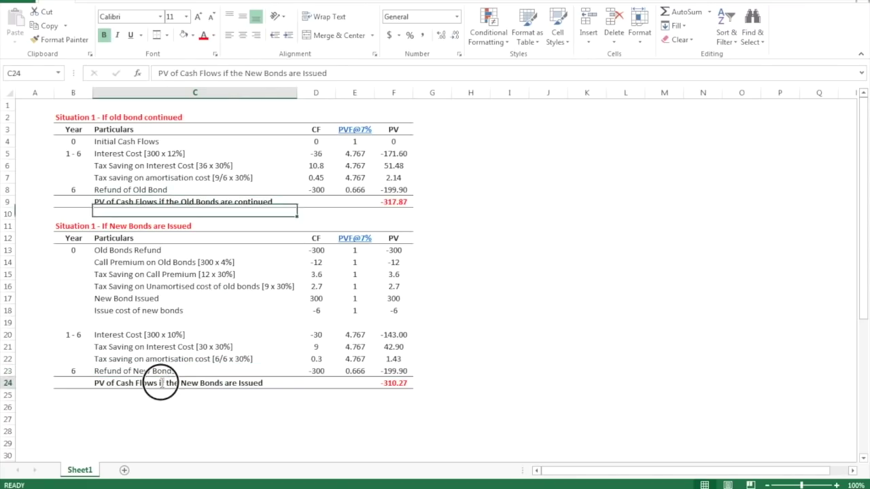
Calculate the difference between the two present value totals in F26 with the formula =F9-F24
{"action": "left_click", "coordinate": [394, 396]}
{"action": "key", "text": "Down"}
{"action": "type", "text": "="}
{"action": "left_click", "coordinate": [393, 202]}
{"action": "type", "text": "-"}
{"action": "key", "text": "Up"}
{"action": "key", "text": "Up"}
{"action": "key", "text": "Return"}
{"action": "key", "text": "Up"}
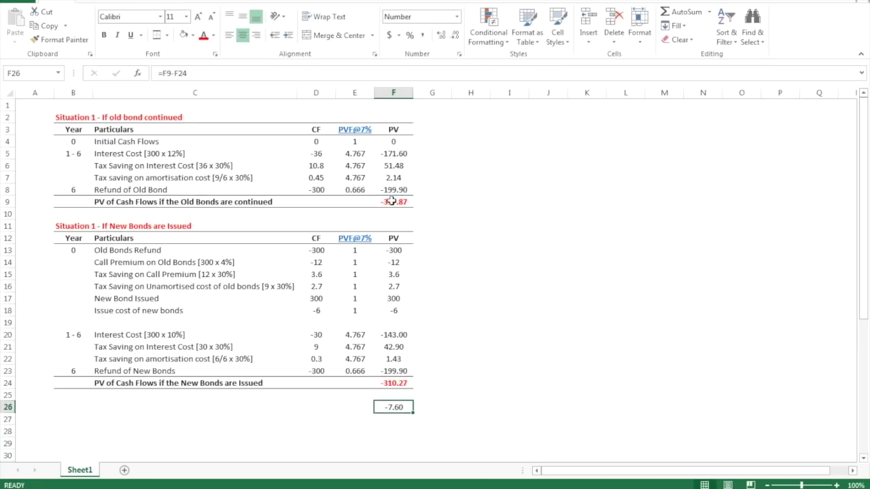
Reverse the sign of the difference in F26 with the formula =-(F9-F24) and make it bold
{"action": "left_click", "coordinate": [163, 73]}
{"action": "type", "text": "-("}
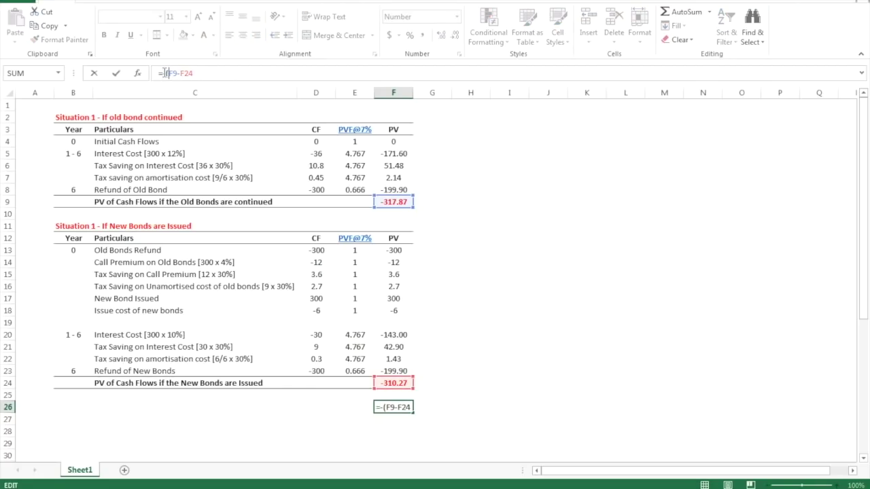
{"action": "type", "text": ")"}
{"action": "key", "text": "Return"}
{"action": "key", "text": "Up"}
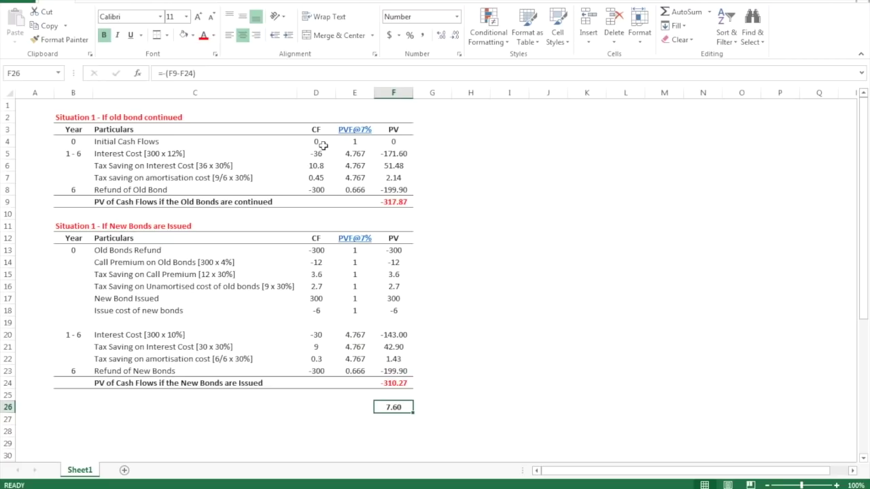
Enter the label "NPV of the new Bonds" in C26
{"action": "key", "text": "Left"}
{"action": "key", "text": "Left"}
{"action": "key", "text": "Left"}
{"action": "type", "text": "NPV of the new"}
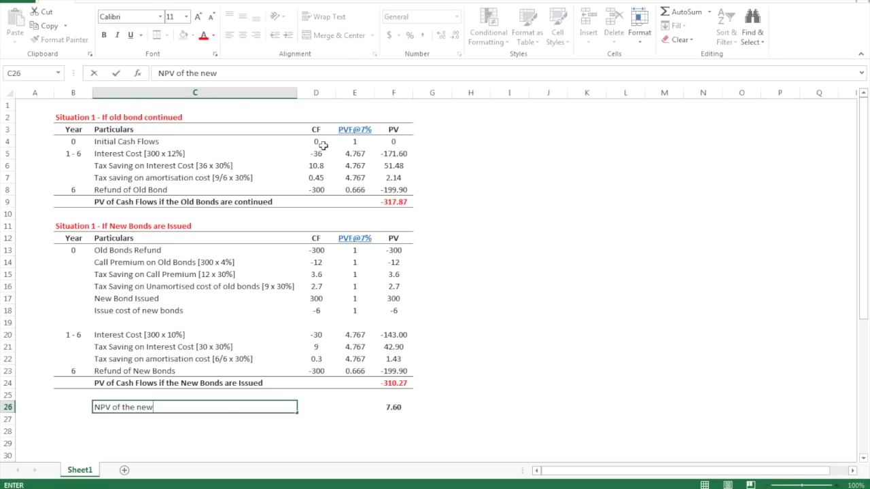
{"action": "type", "text": " Bonds"}
{"action": "key", "text": "Return"}
{"action": "key", "text": "Up"}
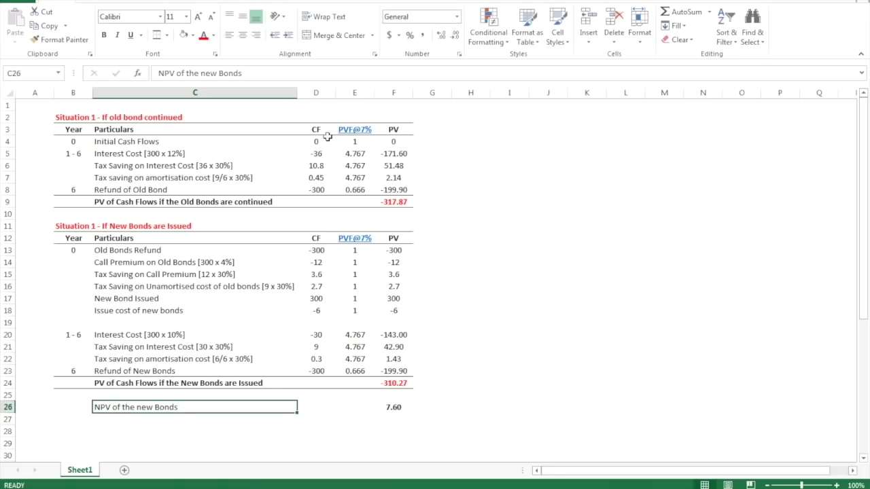
Reword the label in C26 to "NPV of Refunding of the Old Bonds"
{"action": "left_click_drag", "start_coordinate": [242, 72], "coordinate": [178, 73]}
{"action": "type", "text": "If"}
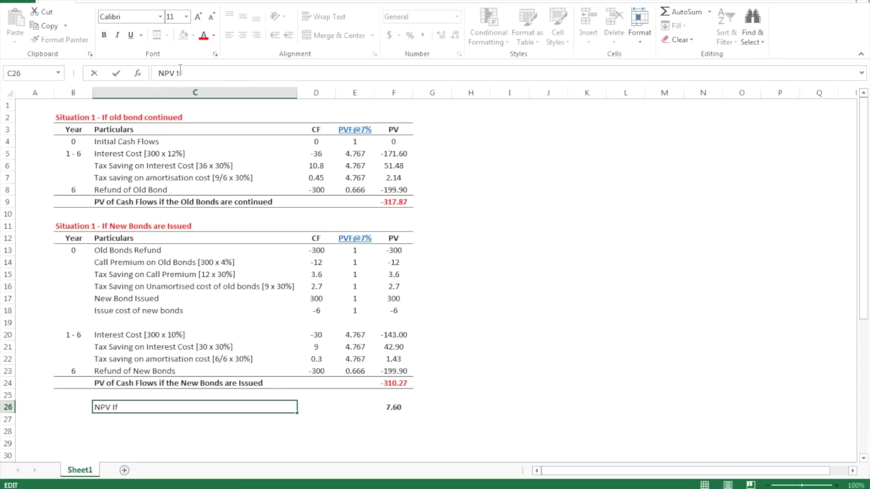
{"action": "type", "text": " Refunding of the Old Bonds"}
{"action": "key", "text": "Return"}
Make the NPV row C26:F26 bold
{"action": "key", "text": "Up"}
{"action": "key", "text": "Right"}
{"action": "key", "text": "Right"}
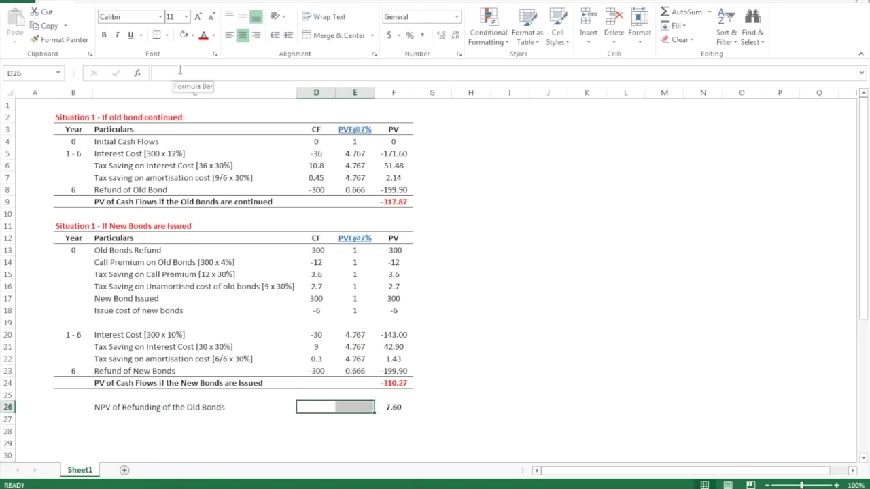
{"action": "key", "text": "Right"}
{"action": "key", "text": "shift+Left"}
{"action": "key", "text": "shift+Left"}
{"action": "key", "text": "shift+Left"}
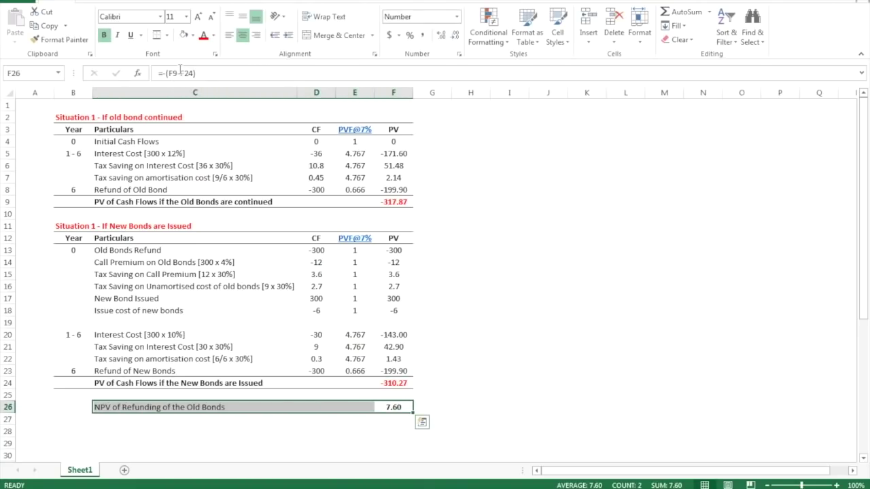
{"action": "key", "text": "ctrl+b"}
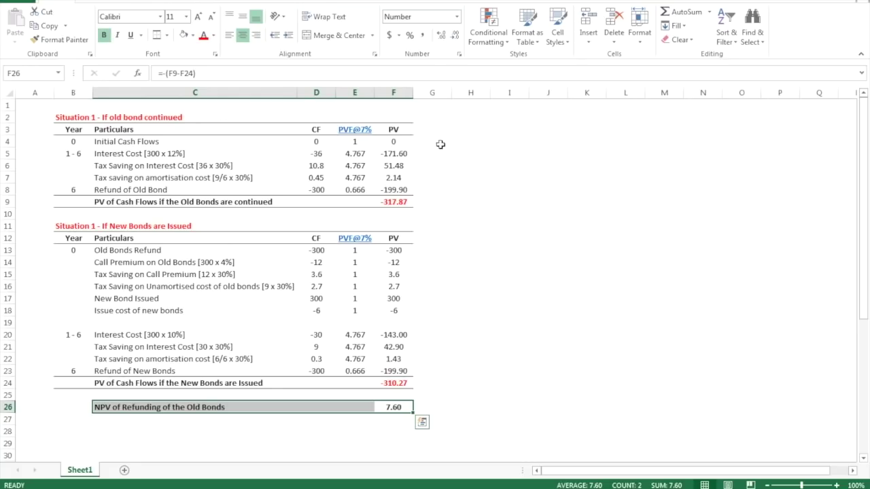
Try to duplicate the old bonds table B3:F9 with its upper-left cell at I3
{"action": "left_click", "coordinate": [470, 129]}
{"action": "left_click_drag", "start_coordinate": [80, 131], "coordinate": [401, 200]}
{"action": "key", "text": "ctrl+c"}
{"action": "left_click", "coordinate": [476, 128]}
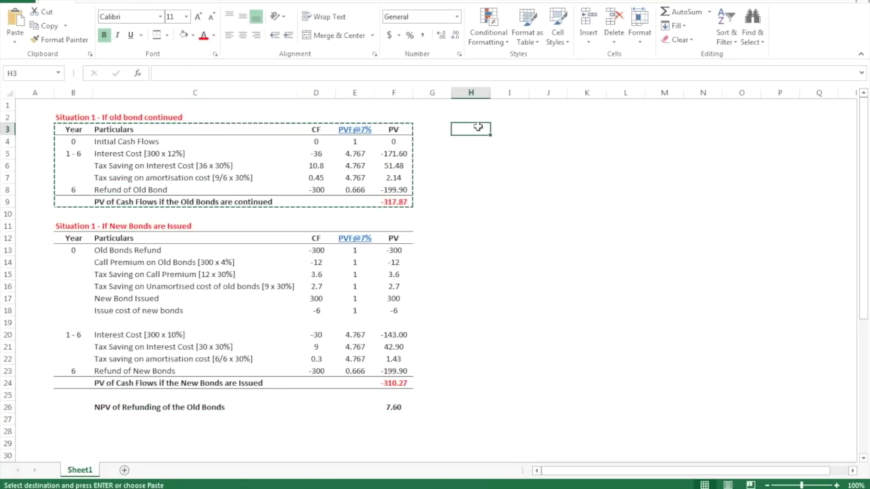
{"action": "key", "text": "super"}
{"action": "key", "text": "Escape"}
{"action": "left_click", "coordinate": [509, 130]}
{"action": "key", "text": "ctrl+v"}
Fit column J to its contents, then undo the column resizing and the pasted table
{"action": "left_click", "coordinate": [537, 201]}
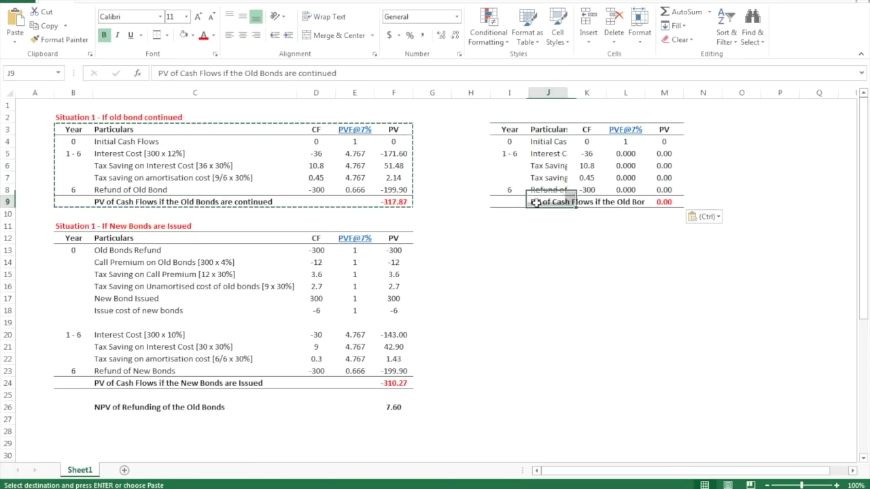
{"action": "left_click", "coordinate": [509, 141]}
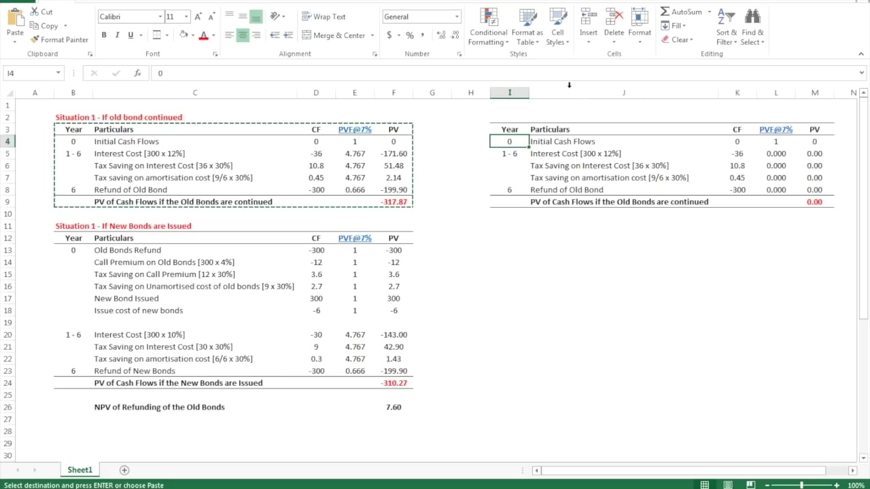
{"action": "double_click", "coordinate": [571, 94]}
{"action": "left_click_drag", "start_coordinate": [640, 167], "coordinate": [733, 148]}
{"action": "left_click_drag", "start_coordinate": [508, 130], "coordinate": [837, 218]}
{"action": "key", "text": "ctrl+z"}
{"action": "key", "text": "ctrl+z"}
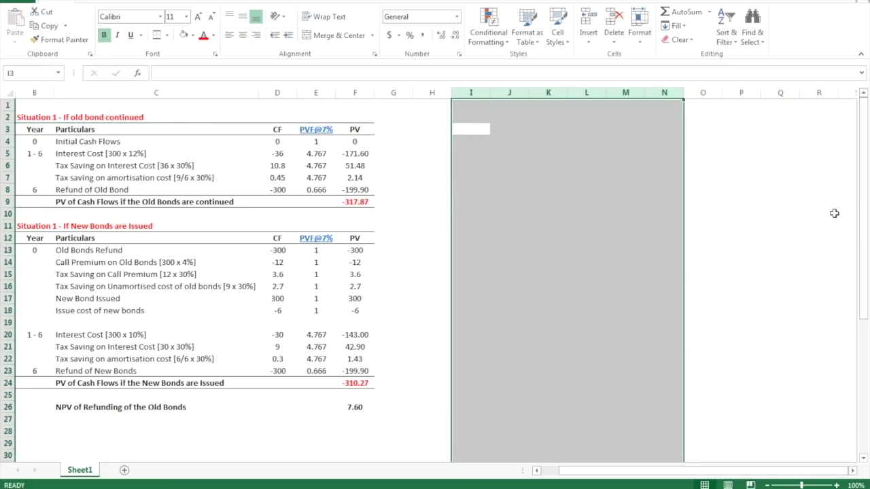
Enter the headings Year, Particulars and PV in cells H3, I3 and J3 for a new table
{"action": "key", "text": "Left"}
{"action": "type", "text": "Year"}
{"action": "key", "text": "Return"}
{"action": "key", "text": "Up"}
{"action": "key", "text": "Right"}
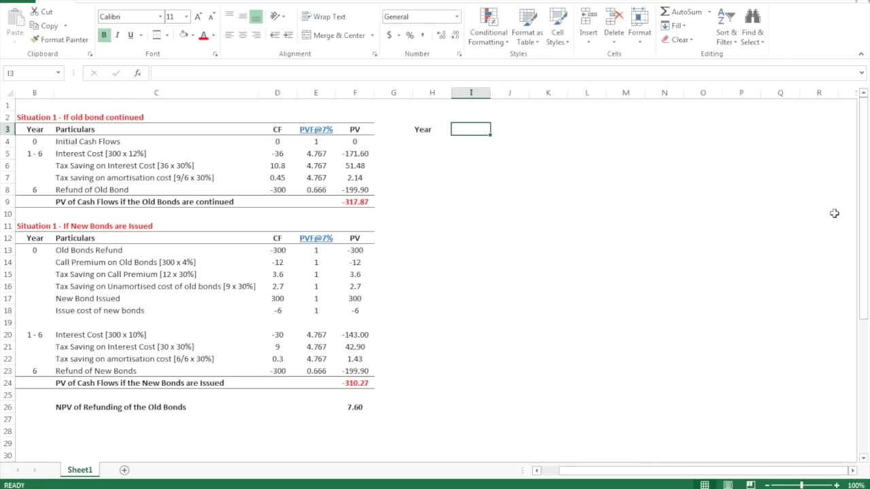
{"action": "type", "text": "Particulars"}
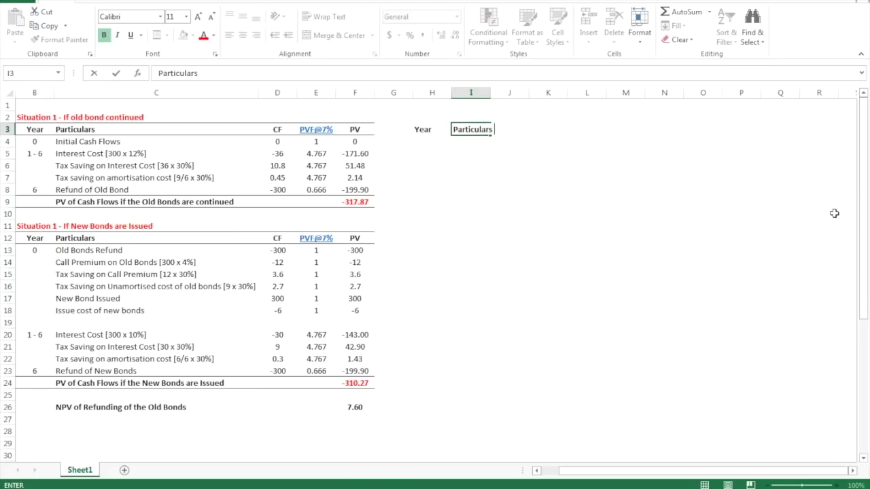
{"action": "key", "text": "Tab"}
{"action": "type", "text": "PV"}
{"action": "key", "text": "Return"}
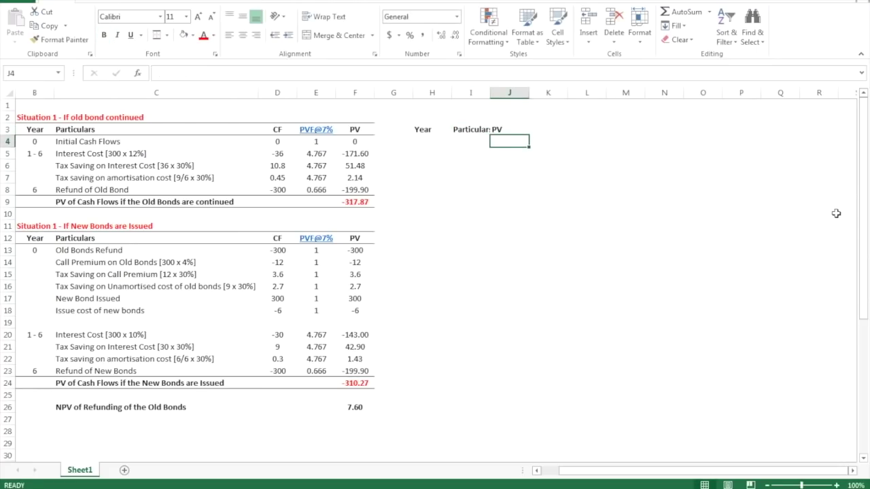
Widen the Particulars column I and center the contents of H3:J18
{"action": "left_click_drag", "start_coordinate": [490, 93], "coordinate": [622, 92]}
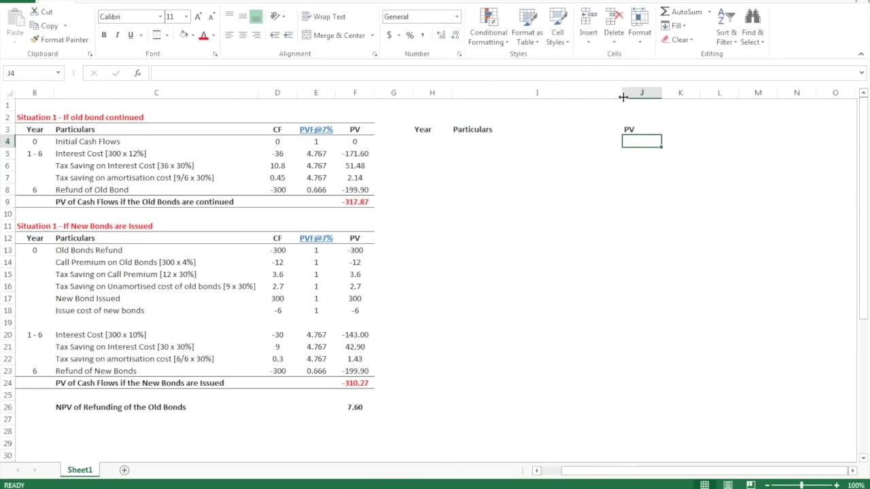
{"action": "left_click_drag", "start_coordinate": [424, 129], "coordinate": [646, 313]}
{"action": "key", "text": "ctrl+b"}
{"action": "key", "text": "alt+h"}
{"action": "key", "text": "a"}
{"action": "key", "text": "c"}
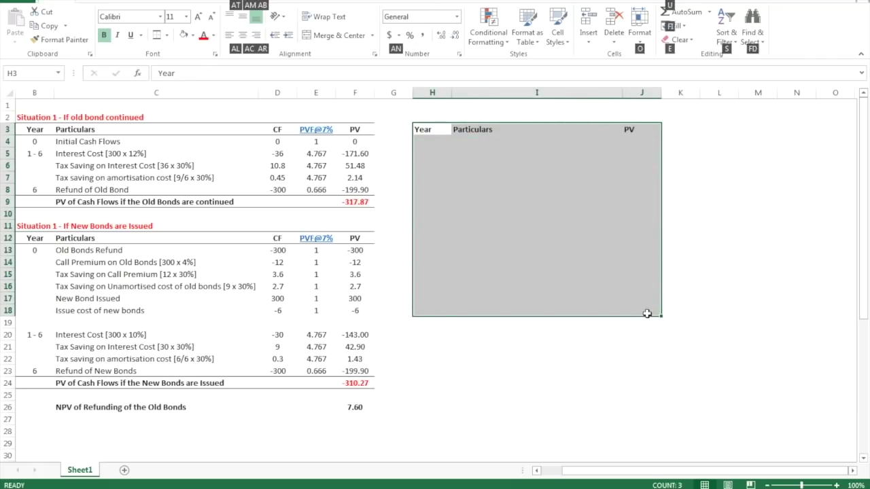
Left-align the whole Particulars column I
{"action": "key", "text": "Right"}
{"action": "key", "text": "ctrl+space"}
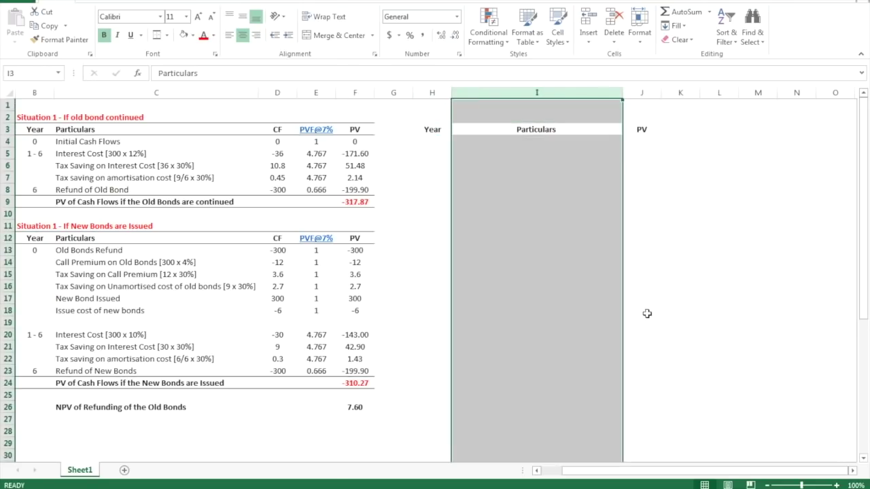
{"action": "key", "text": "alt+h"}
{"action": "key", "text": "e"}
{"action": "key", "text": "f"}
Add top and bottom borders to the header cells H3:J3
{"action": "key", "text": "Left"}
{"action": "key", "text": "shift+Right"}
{"action": "key", "text": "shift+Right"}
{"action": "key", "text": "alt+h"}
{"action": "key", "text": "b"}
{"action": "key", "text": "d"}
{"action": "key", "text": "Down"}
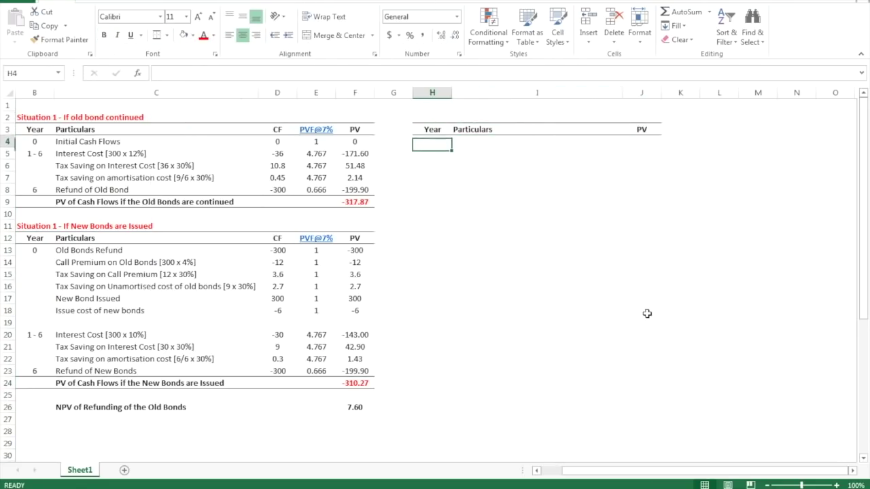
Enter year 0 in H4 and "Initial Cash Flows" in I4 of the new table
{"action": "type", "text": "0"}
{"action": "key", "text": "Tab"}
{"action": "type", "text": "Inti"}
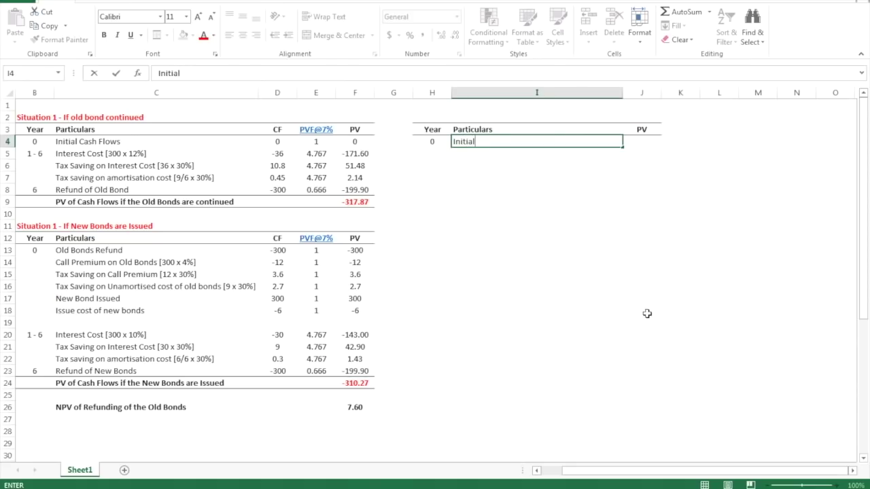
{"action": "type", "text": "ial Cash Flows"}
{"action": "key", "text": "Return"}
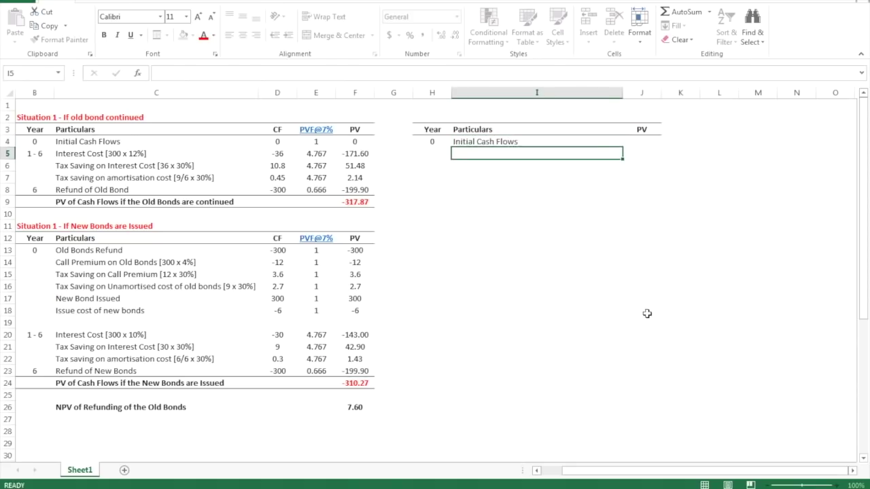
{"action": "key", "text": "Up"}
{"action": "key", "text": "Right"}
{"action": "type", "text": "="}
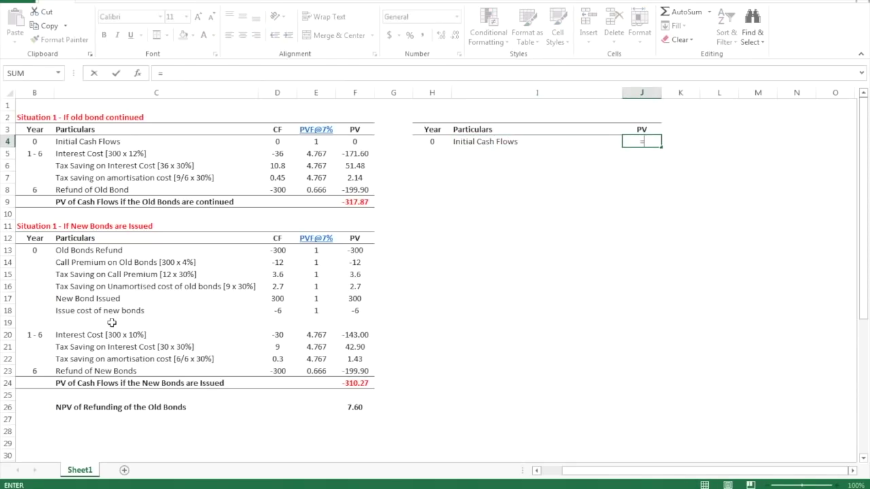
{"action": "key", "text": "Escape"}
Compare the year 0 present value in F4 with the total of the new-bond initial flows in F13:F18
{"action": "left_click", "coordinate": [46, 117]}
{"action": "left_click", "coordinate": [42, 229]}
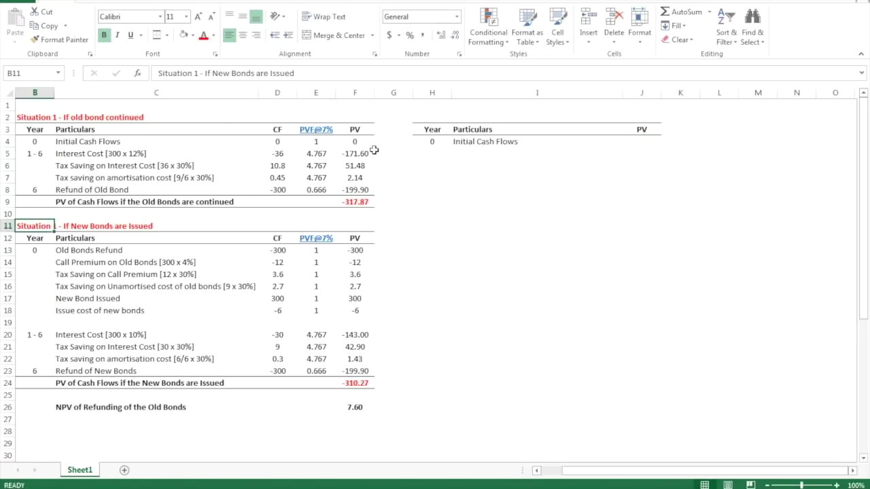
{"action": "left_click", "coordinate": [654, 146]}
{"action": "left_click", "coordinate": [361, 143]}
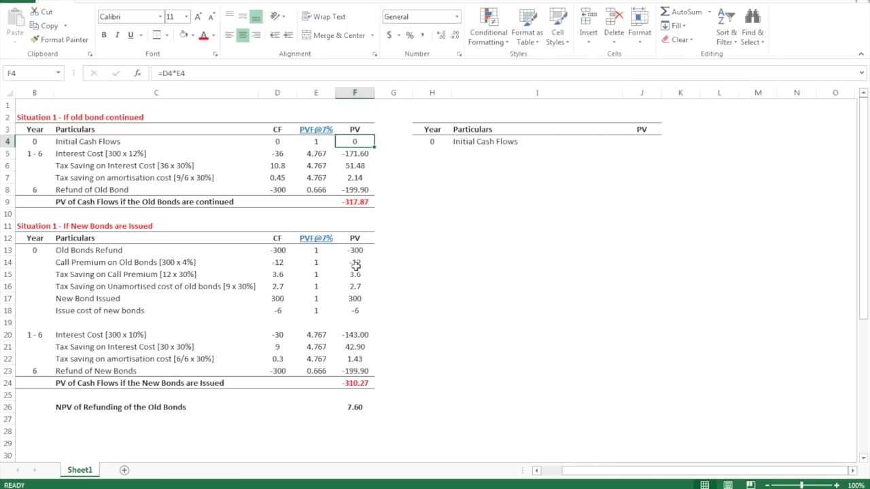
{"action": "left_click_drag", "start_coordinate": [358, 311], "coordinate": [358, 249]}
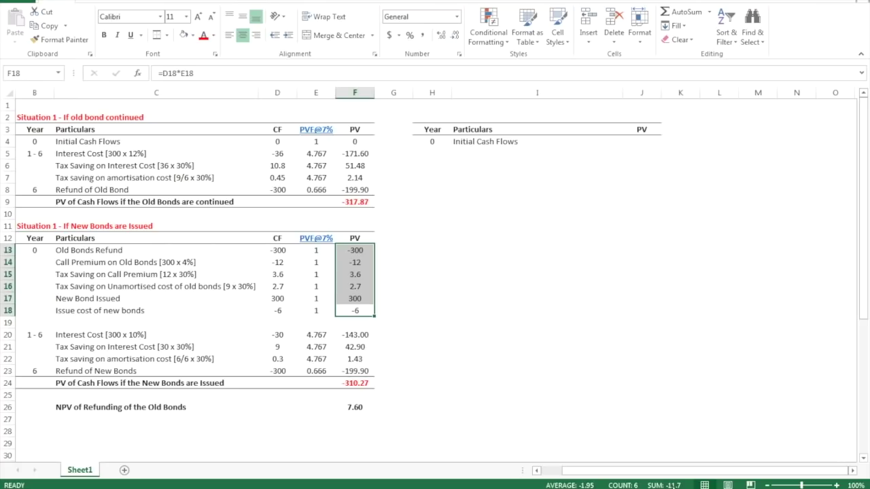
{"action": "left_click", "coordinate": [382, 310]}
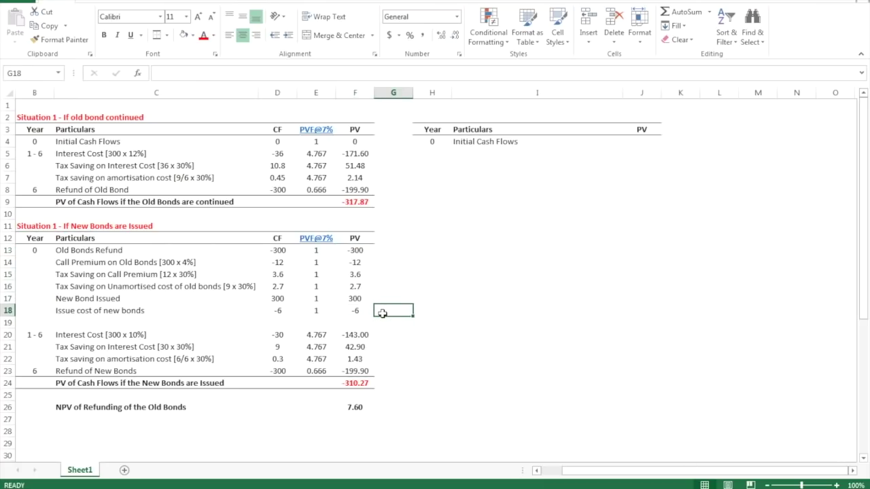
Try summing the new bonds' year 0 present values F13:F18 in G18
{"action": "type", "text": "=sum("}
{"action": "key", "text": "Left"}
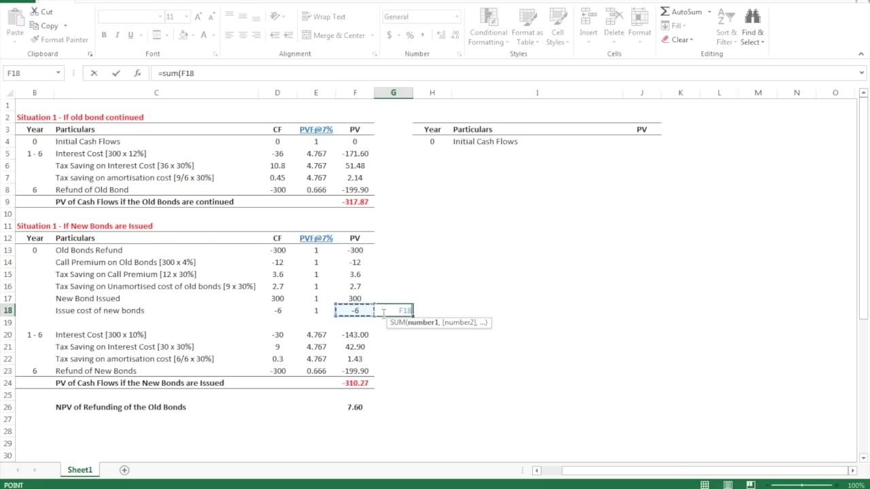
{"action": "key", "text": "shift+Up"}
{"action": "key", "text": "shift+Up"}
{"action": "key", "text": "shift+Up"}
{"action": "key", "text": "shift+Up"}
{"action": "key", "text": "shift+Up"}
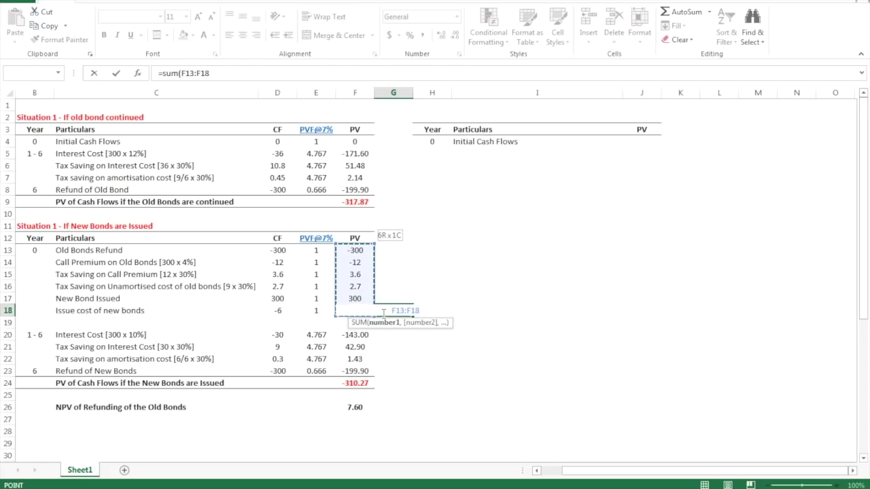
{"action": "type", "text": ")"}
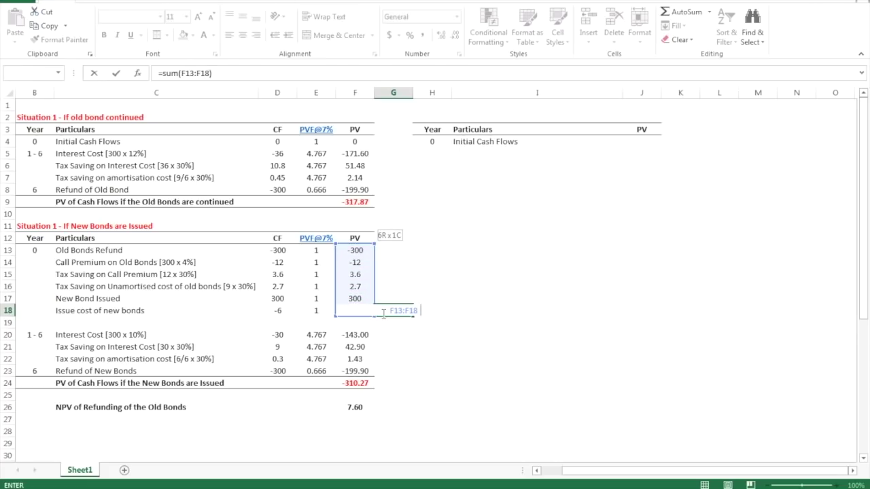
{"action": "key", "text": "ctrl+Return"}
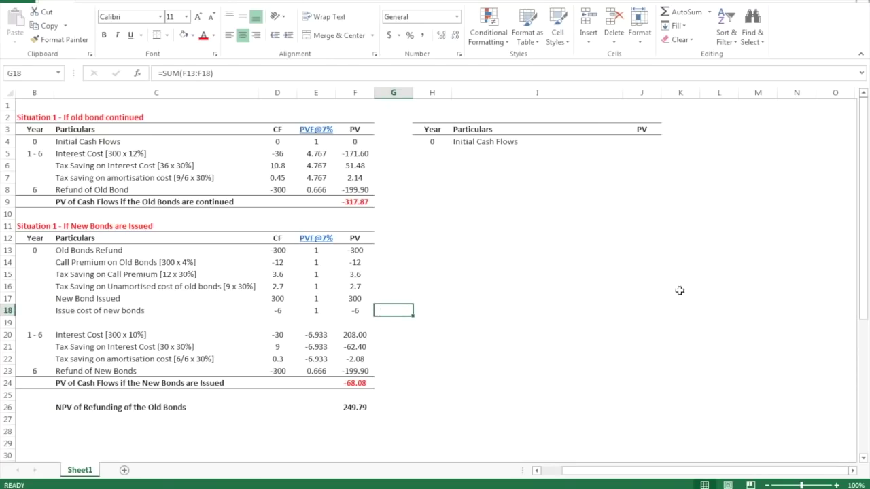
{"action": "key", "text": "Delete"}
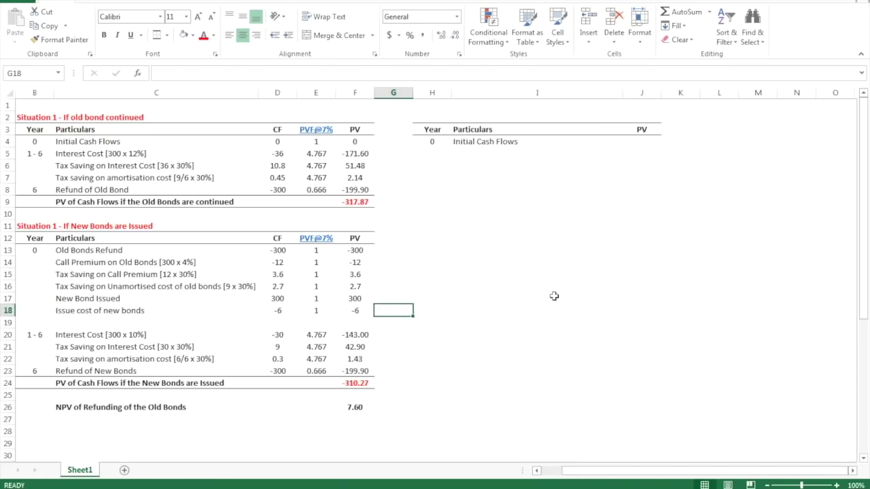
Insert a blank column at G between the two situations and the new table
{"action": "left_click", "coordinate": [382, 311]}
{"action": "key", "text": "ctrl+space"}
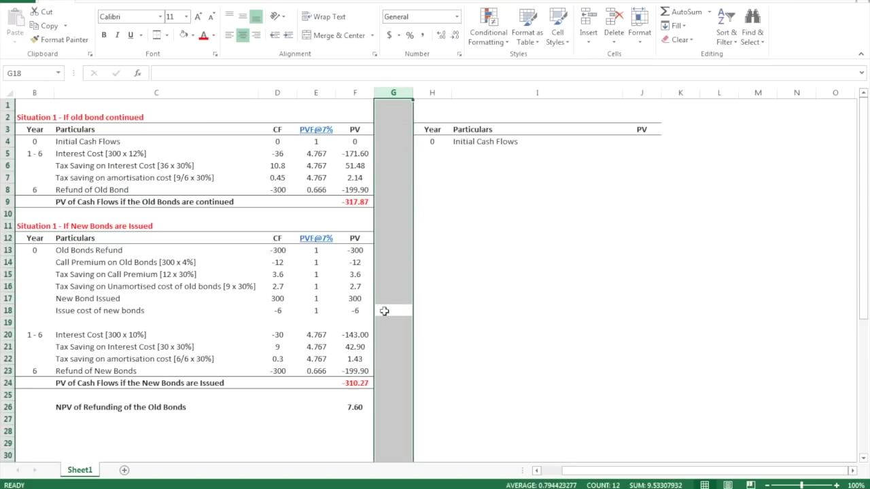
{"action": "key", "text": "ctrl+shift+equal"}
Sum the new bonds' year 0 present values F13:F18 in G18 and make the subtotal bold
{"action": "left_click", "coordinate": [384, 310]}
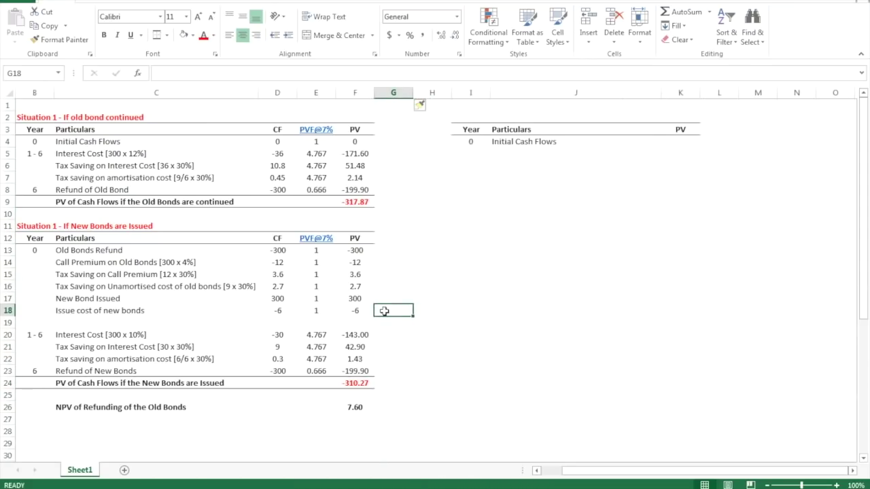
{"action": "type", "text": "=sum("}
{"action": "key", "text": "Left"}
{"action": "key", "text": "shift+Up"}
{"action": "key", "text": "shift+Up"}
{"action": "key", "text": "shift+Up"}
{"action": "key", "text": "shift+Up"}
{"action": "key", "text": "shift+Up"}
{"action": "type", "text": ")"}
{"action": "key", "text": "Return"}
{"action": "left_click", "coordinate": [384, 310]}
{"action": "key", "text": "ctrl+b"}
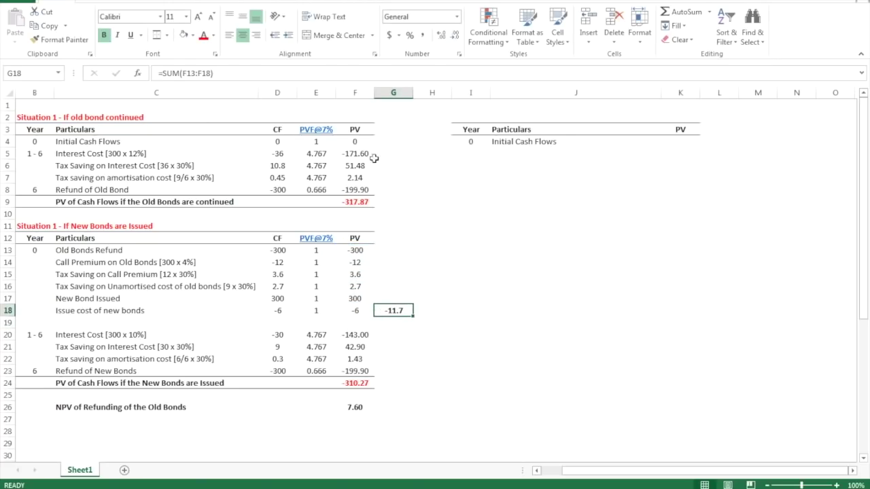
Link G4 to the old bonds' initial present value in F4
{"action": "left_click", "coordinate": [391, 141]}
{"action": "type", "text": "=F4"}
{"action": "key", "text": "Return"}
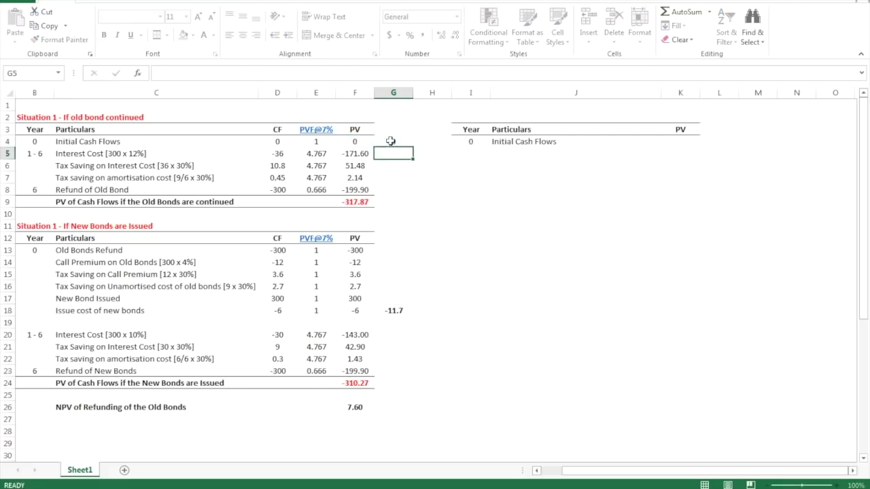
{"action": "left_click", "coordinate": [390, 140]}
{"action": "key", "text": "super"}
{"action": "key", "text": "super"}
Sum the old bonds' year 1 - 6 present values F5:F7 in G7
{"action": "left_click", "coordinate": [388, 175]}
{"action": "type", "text": "=sum("}
{"action": "key", "text": "Left"}
{"action": "key", "text": "shift+Up"}
{"action": "key", "text": "shift+Up"}
{"action": "key", "text": "Return"}
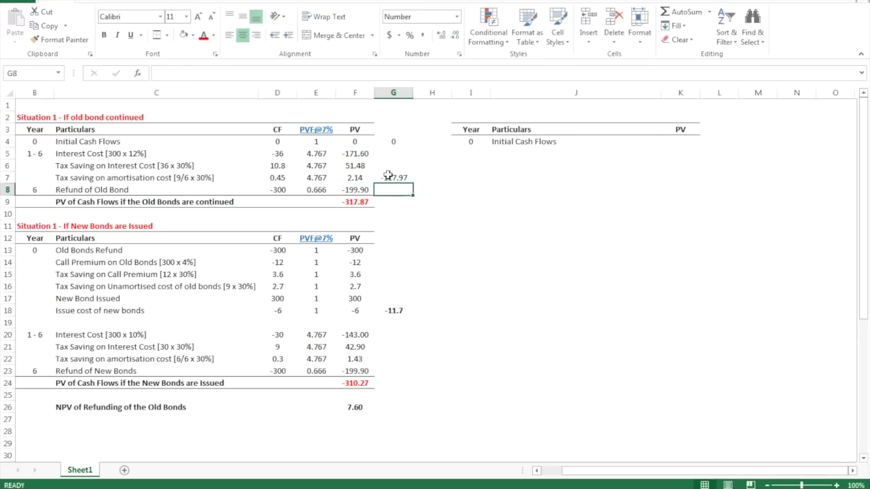
Make the old-bond subtotals in G4 and G7 bold
{"action": "key", "text": "Up"}
{"action": "key", "text": "Up"}
{"action": "key", "text": "Up"}
{"action": "key", "text": "Up"}
{"action": "key", "text": "Down"}
{"action": "key", "text": "Down"}
{"action": "key", "text": "Down"}
{"action": "key", "text": "Down"}
Link G8 to the old bond refund's present value in F8 and make it bold
{"action": "type", "text": "="}
{"action": "key", "text": "Left"}
{"action": "key", "text": "Return"}
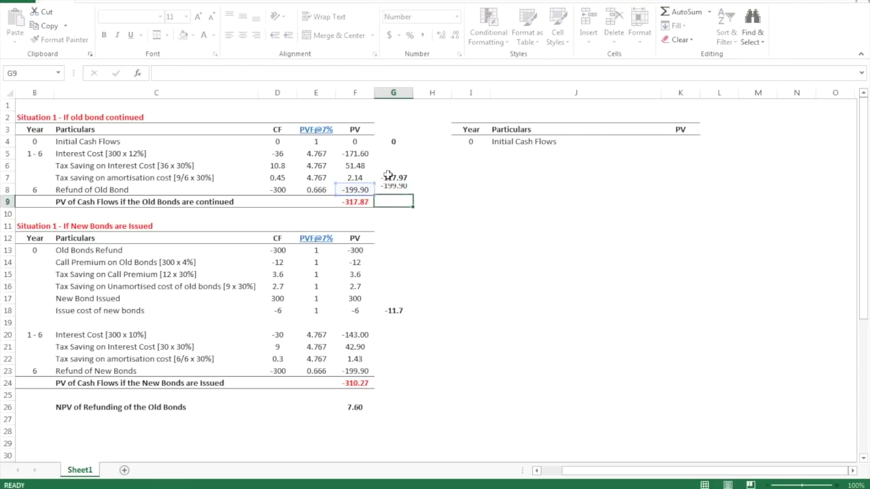
{"action": "key", "text": "Up"}
{"action": "key", "text": "ctrl+b"}
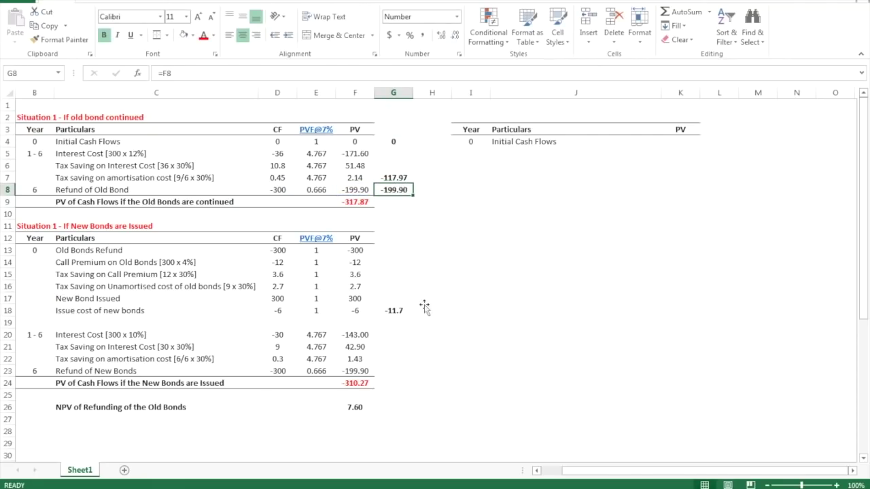
Sum the new bonds' year 1 - 6 present values F20:F22 in G22
{"action": "left_click", "coordinate": [394, 370]}
{"action": "type", "text": "=sum("}
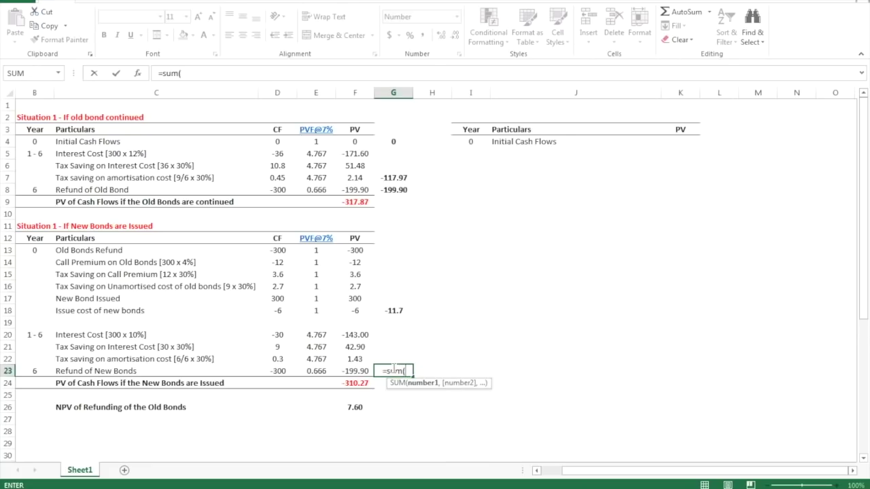
{"action": "key", "text": "Escape"}
{"action": "left_click", "coordinate": [392, 362]}
{"action": "type", "text": "="}
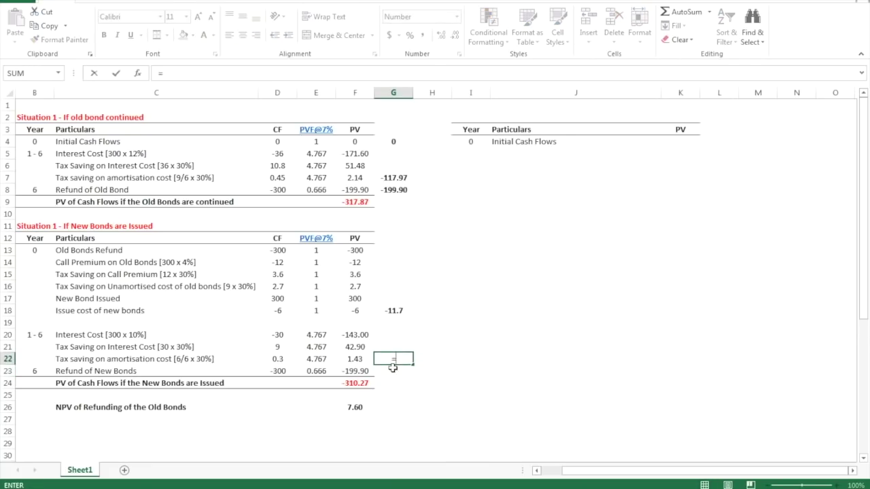
{"action": "type", "text": "sum("}
{"action": "key", "text": "Left"}
{"action": "key", "text": "shift+Up"}
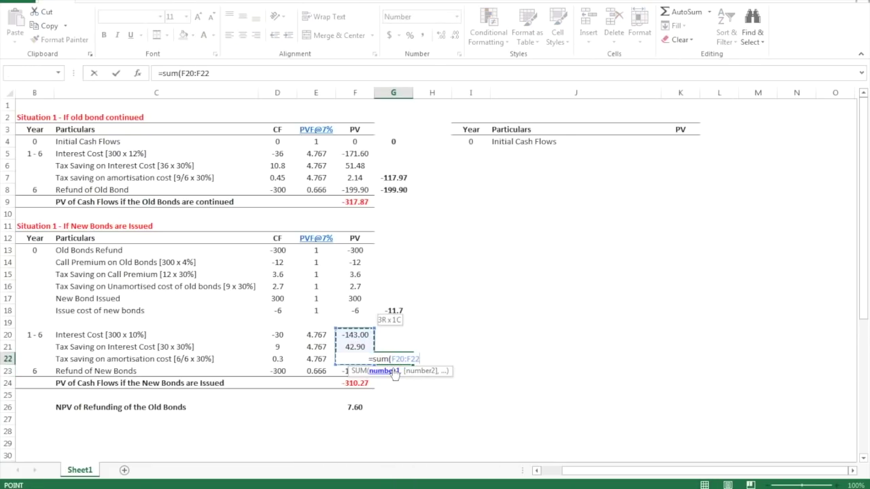
{"action": "key", "text": "Return"}
Link G23 to the new bond refund in F23 and make G22:G23 bold
{"action": "type", "text": "="}
{"action": "key", "text": "Left"}
{"action": "key", "text": "ctrl+Return"}
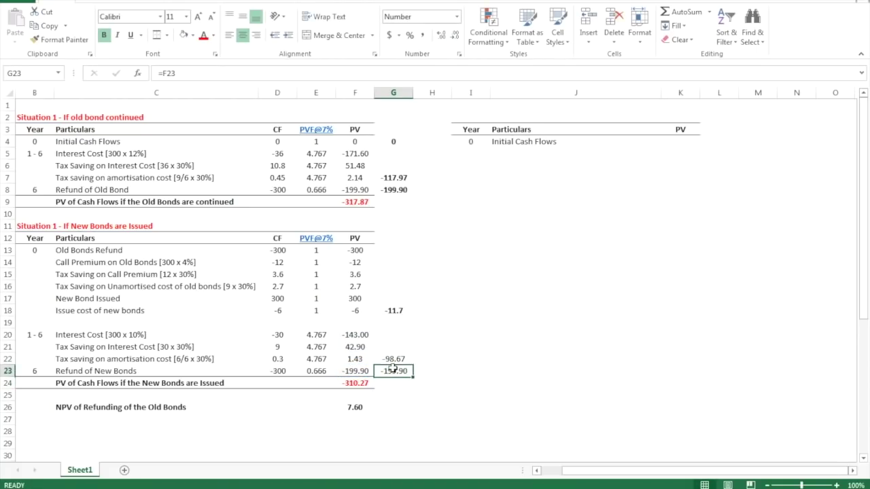
{"action": "key", "text": "shift+Up"}
{"action": "left_click", "coordinate": [475, 298]}
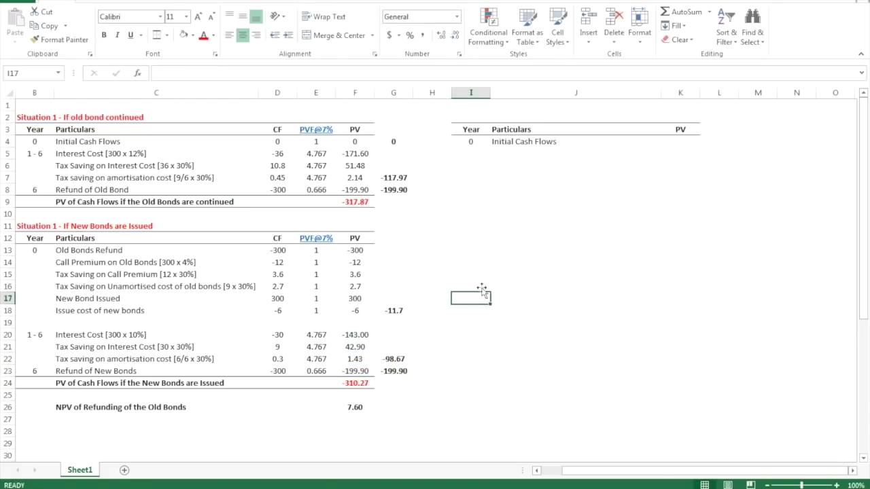
Calculate the differential initial cash flow in K4 as new bonds less old bonds, =G18-G4
{"action": "left_click", "coordinate": [673, 141]}
{"action": "type", "text": "="}
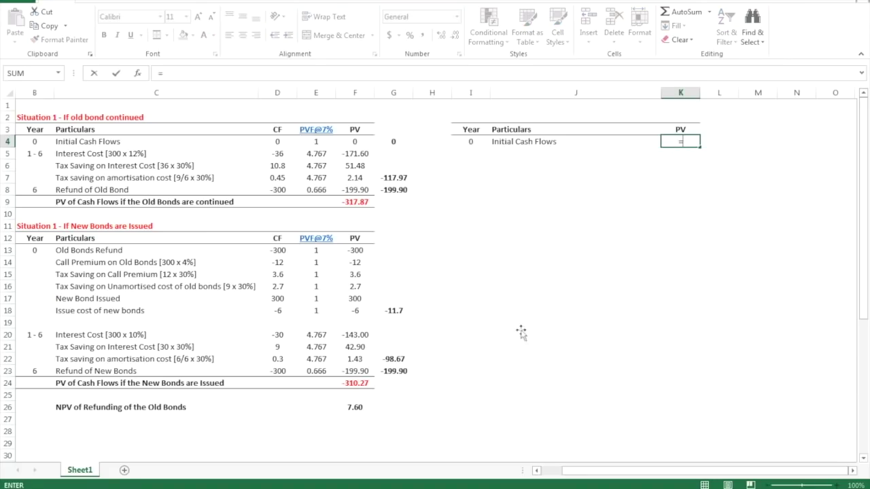
{"action": "left_click", "coordinate": [397, 310]}
{"action": "type", "text": "-"}
{"action": "left_click", "coordinate": [394, 140]}
{"action": "key", "text": "ctrl+Return"}
Replace the K4 formula with old bonds less new bonds, =G4-G18
{"action": "type", "text": "-"}
{"action": "key", "text": "Escape"}
{"action": "type", "text": "="}
{"action": "left_click", "coordinate": [405, 139]}
{"action": "type", "text": "-"}
{"action": "left_click", "coordinate": [396, 309]}
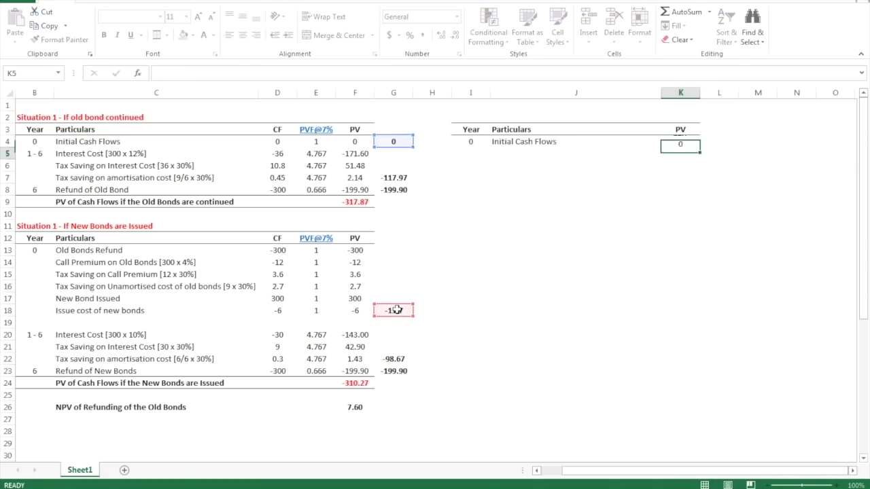
{"action": "key", "text": "ctrl+Return"}
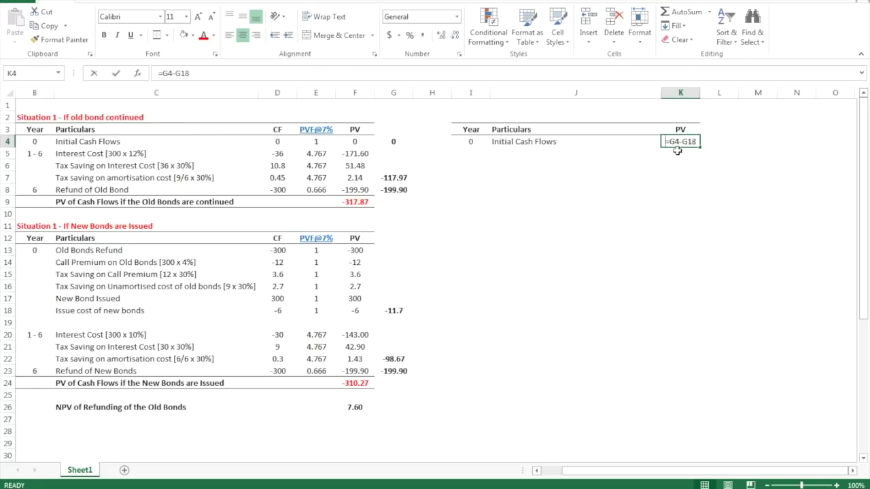
Set the initial cash flows PV in K4 to =G18-G4
{"action": "type", "text": "="}
{"action": "left_click", "coordinate": [396, 310]}
{"action": "type", "text": "-"}
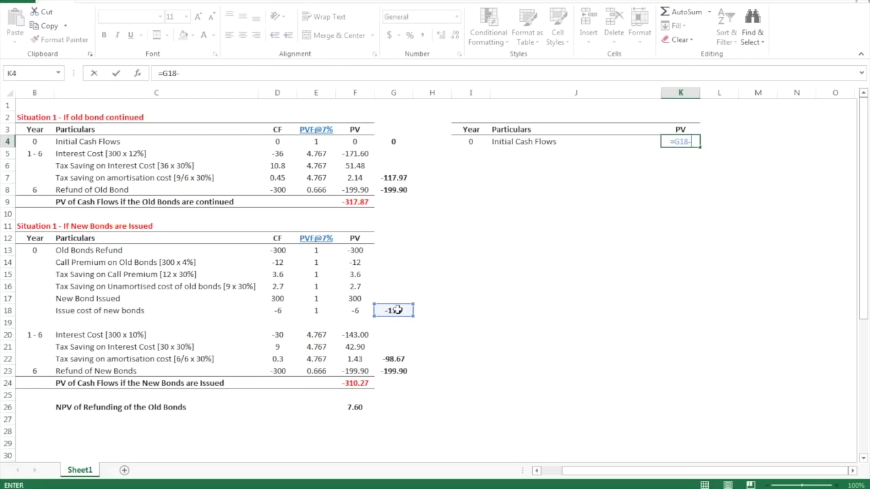
{"action": "left_click", "coordinate": [394, 156]}
{"action": "key", "text": "Return"}
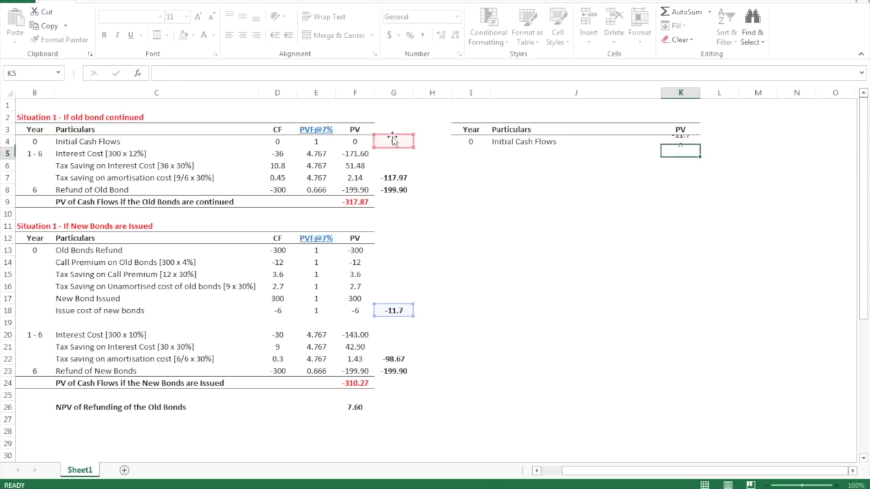
Add a row for year 1 - 6 labelled "Operating Cash Flows" in I5:J5
{"action": "key", "text": "Left"}
{"action": "type", "text": "1"}
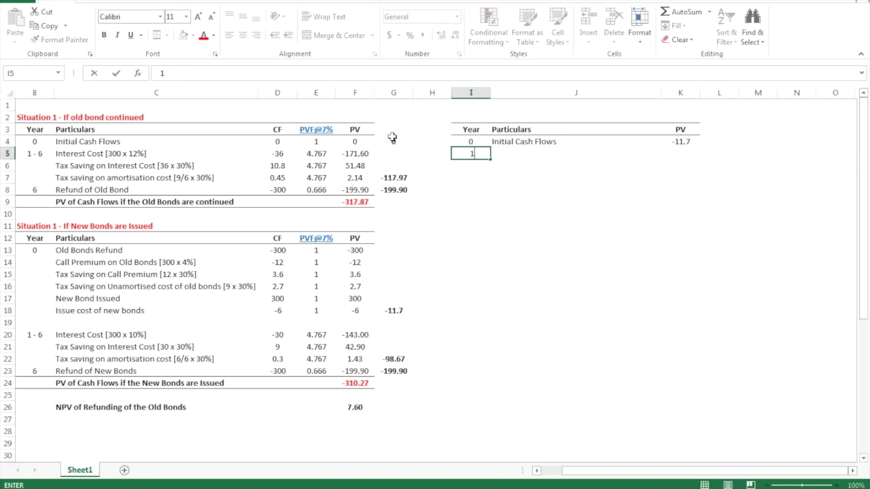
{"action": "key", "text": "Tab"}
{"action": "type", "text": "Operating Cash Flows"}
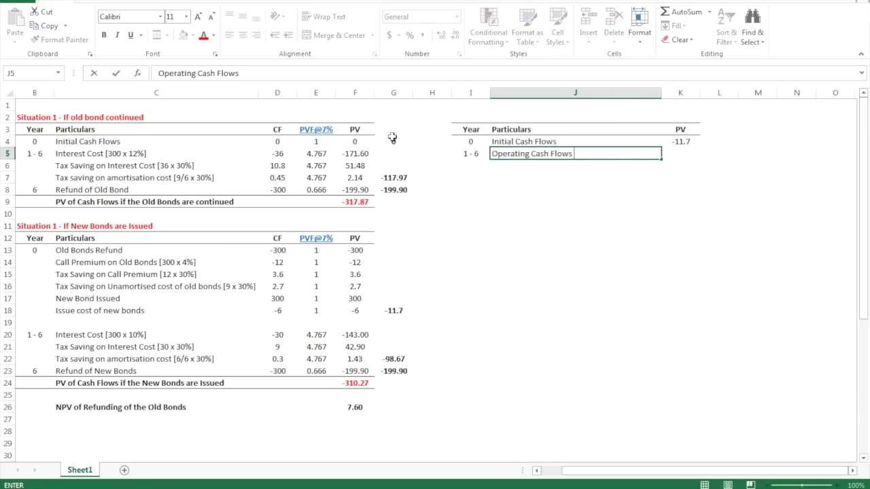
{"action": "key", "text": "Tab"}
Calculate the operating cash flows PV in K5 as =G22-G7
{"action": "type", "text": "="}
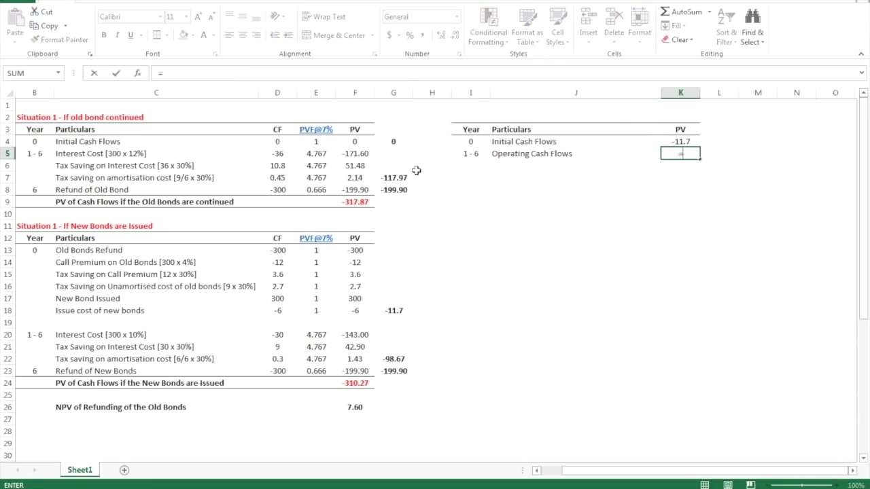
{"action": "left_click", "coordinate": [396, 360]}
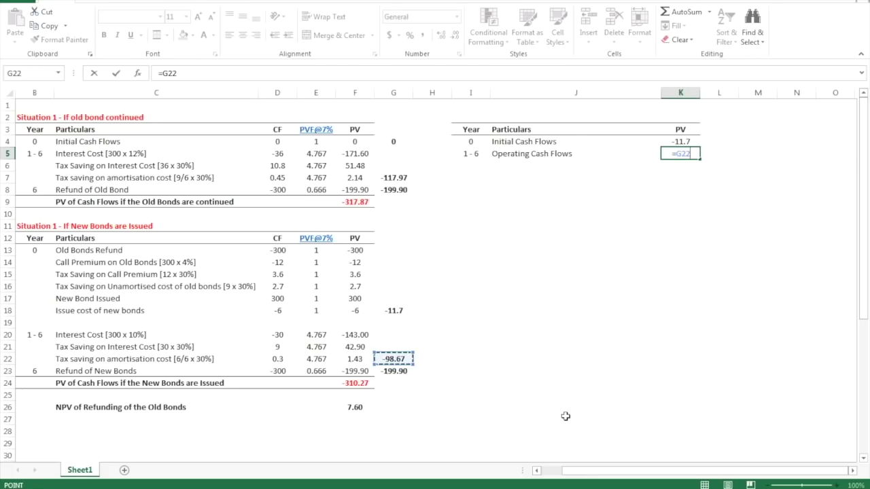
{"action": "type", "text": "-"}
{"action": "left_click", "coordinate": [392, 180]}
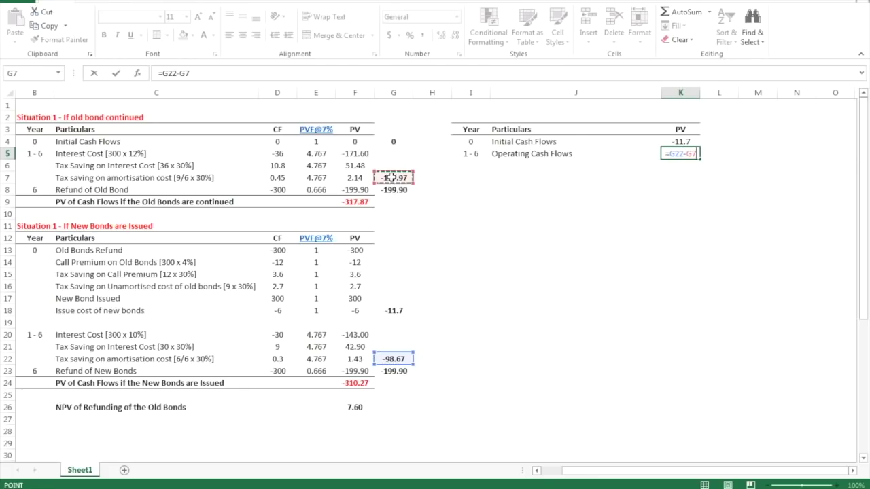
{"action": "key", "text": "Return"}
Add a row for year 6 labelled "Terminal Cash Flows" in I6:J6
{"action": "key", "text": "Left"}
{"action": "key", "text": "Left"}
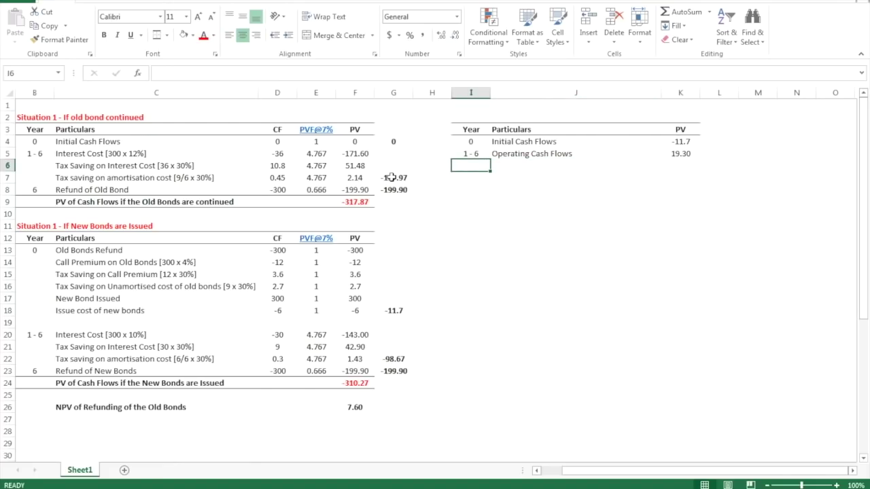
{"action": "type", "text": "6"}
{"action": "key", "text": "Tab"}
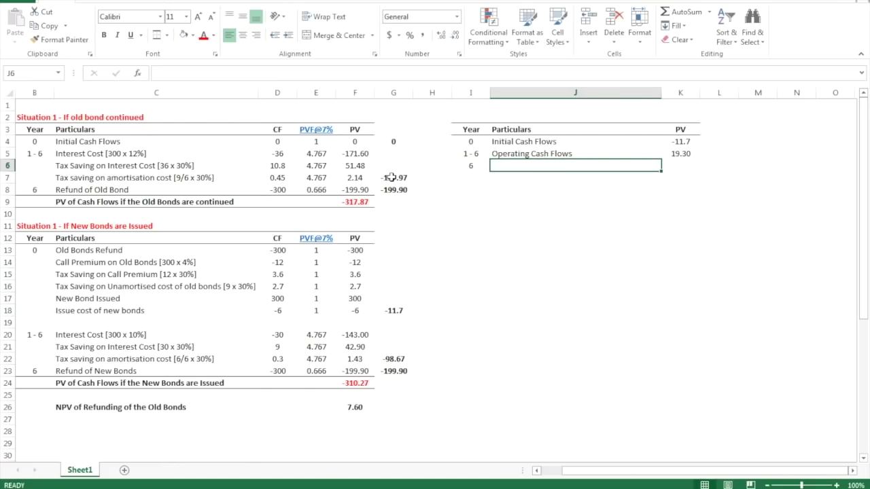
{"action": "type", "text": "Terminal Cash Flows"}
{"action": "key", "text": "Tab"}
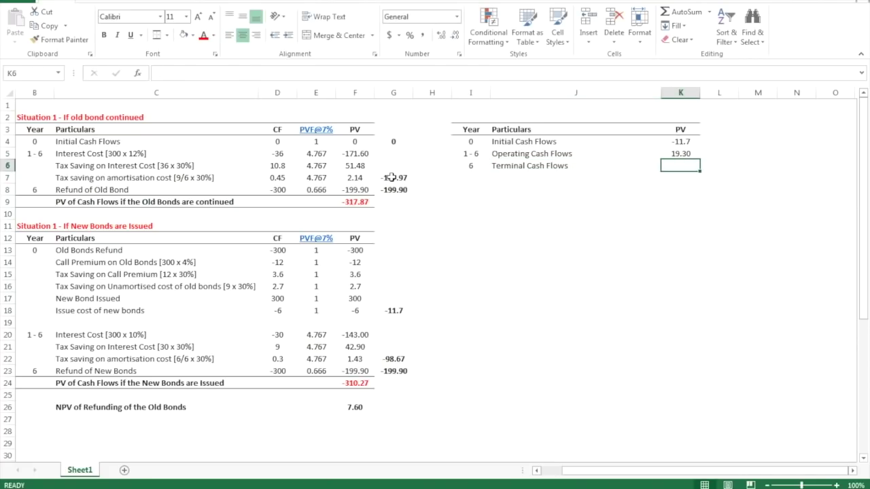
Calculate the terminal cash flows PV in K6 as =G23-G8
{"action": "type", "text": "="}
{"action": "left_click", "coordinate": [386, 371]}
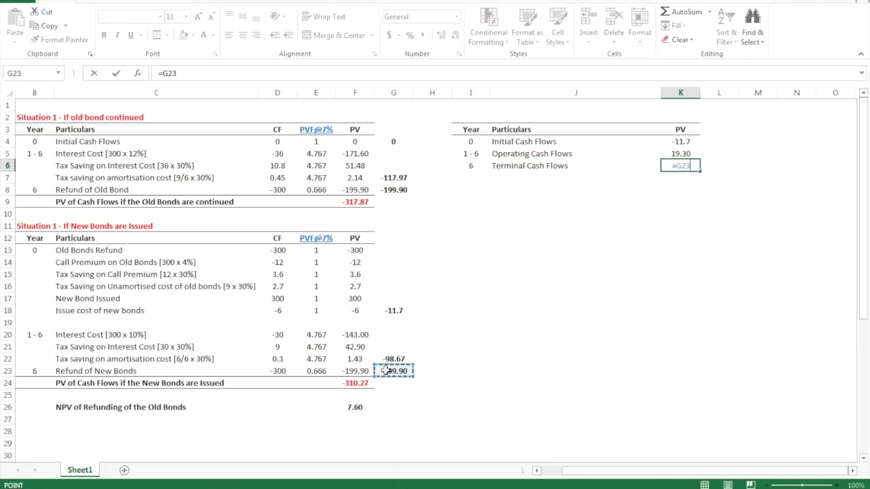
{"action": "type", "text": "-"}
{"action": "left_click", "coordinate": [397, 190]}
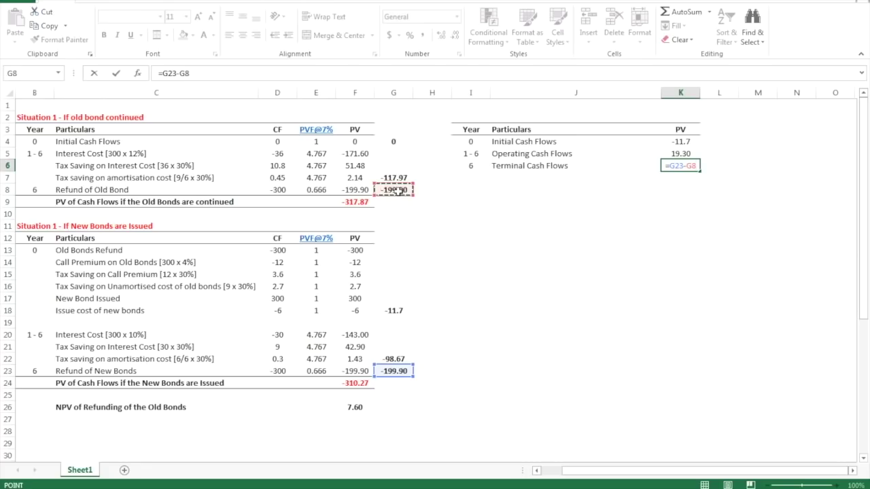
{"action": "key", "text": "Return"}
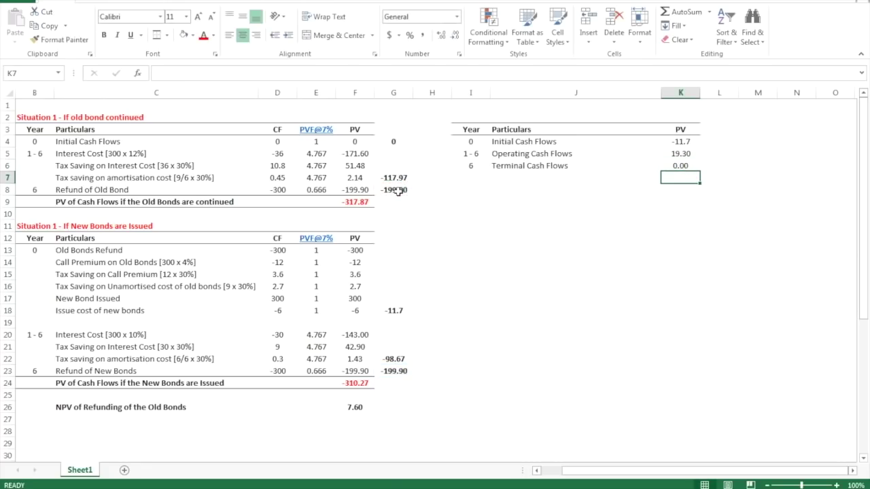
Total the differential PVs in K7 with =SUM(K4:K6)
{"action": "type", "text": "=sum("}
{"action": "key", "text": "Up"}
{"action": "key", "text": "shift+Up"}
{"action": "key", "text": "shift+Up"}
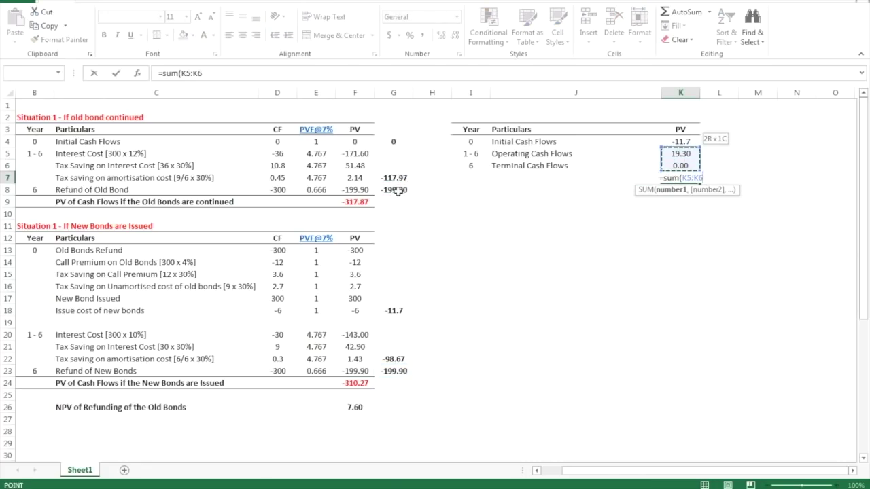
{"action": "key", "text": "Return"}
Add top and bottom borders to the total row across I7:K7
{"action": "key", "text": "Up"}
{"action": "key", "text": "shift+Left"}
{"action": "key", "text": "shift+Left"}
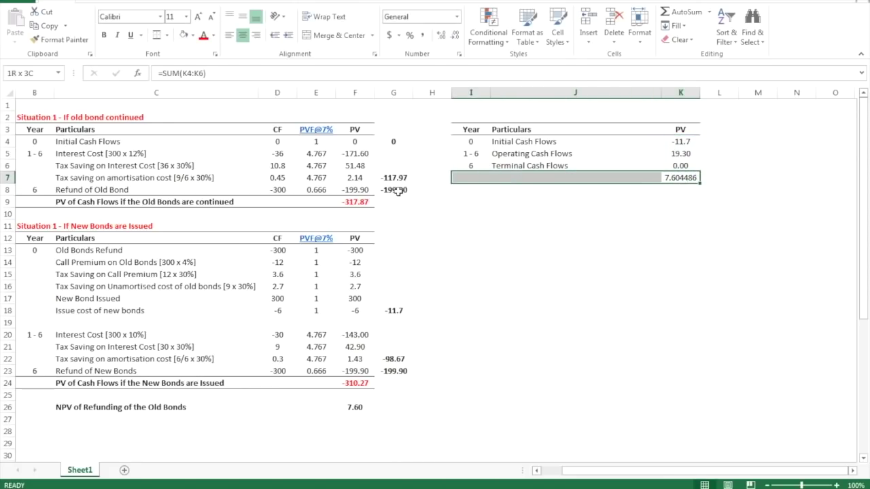
Make the total in K7 bold and format it to two decimal places
{"action": "key", "text": "shift+Right"}
{"action": "key", "text": "shift+Right"}
{"action": "key", "text": "ctrl+b"}
{"action": "left_click", "coordinate": [454, 35]}
{"action": "left_click", "coordinate": [455, 36]}
{"action": "left_click", "coordinate": [454, 35]}
{"action": "left_click", "coordinate": [455, 40]}
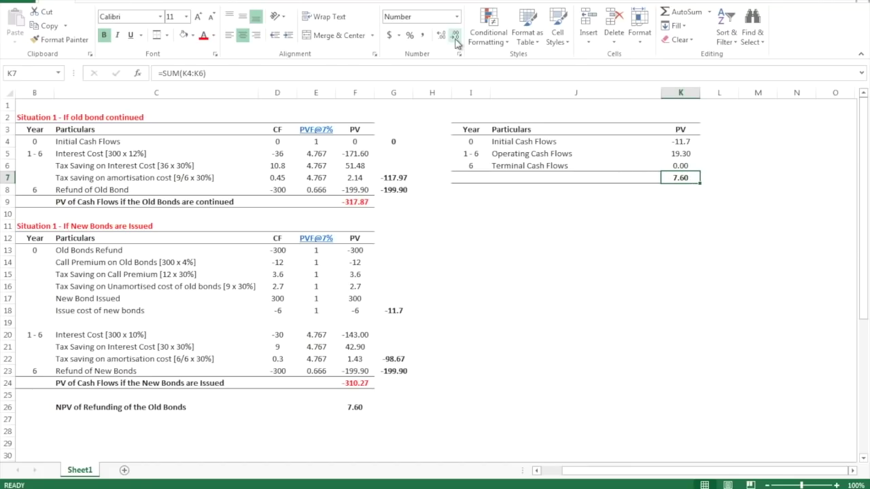
{"action": "left_click_drag", "start_coordinate": [470, 93], "coordinate": [676, 114]}
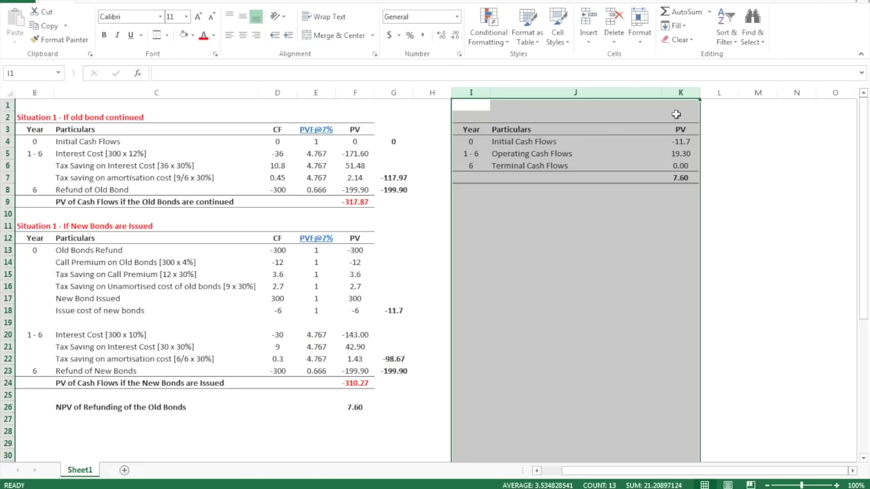
{"action": "left_click", "coordinate": [678, 153]}
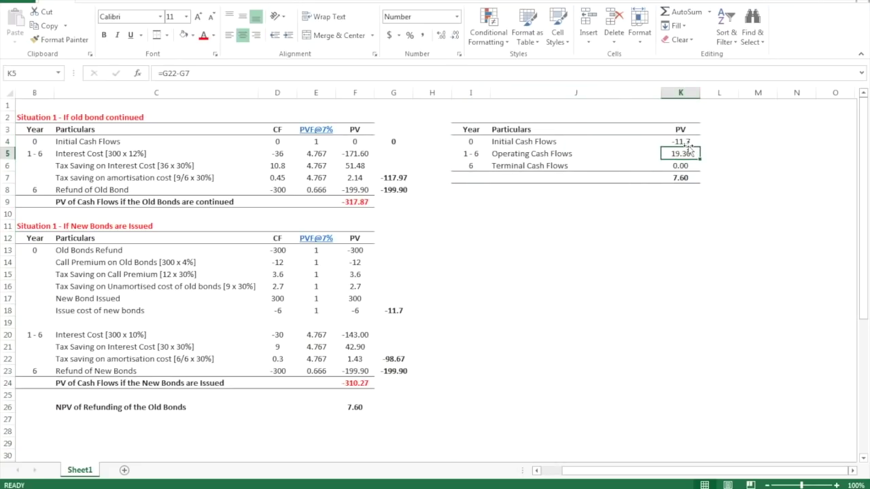
{"action": "left_click", "coordinate": [685, 142]}
{"action": "left_click", "coordinate": [684, 156]}
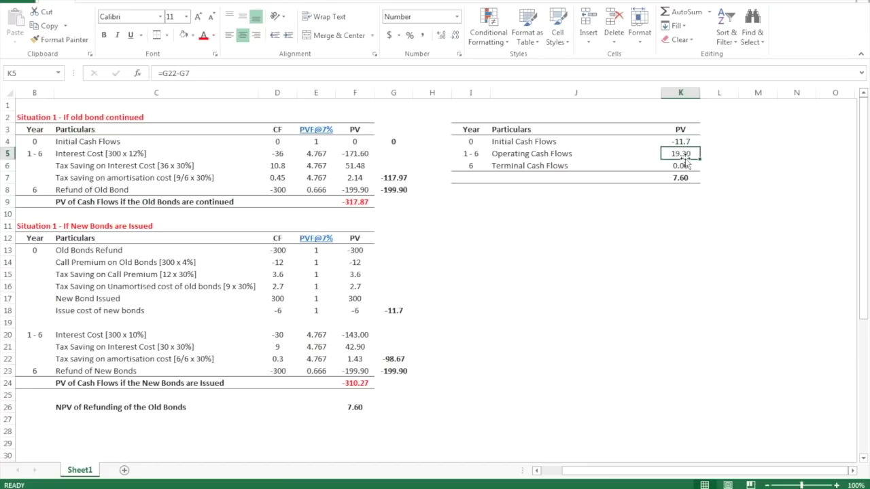